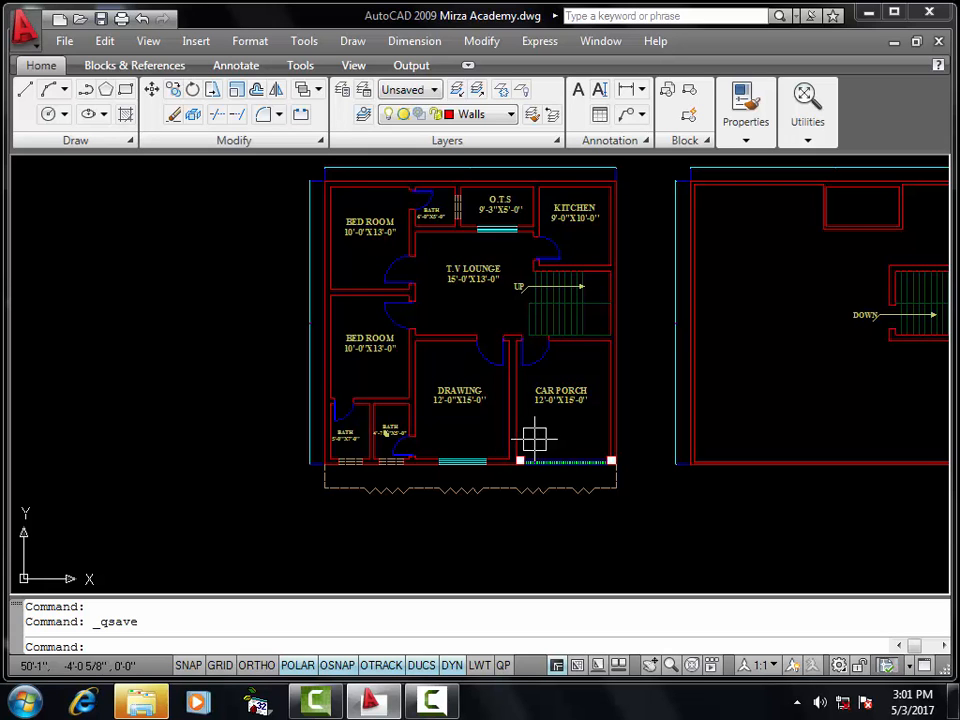
scroll(440, 478, up, 5)
click(427, 497)
mouse_move(433, 536)
middle_down()
mouse_move(452, 540)
mouse_move(528, 614)
middle_up()
click(199, 391)
scroll(222, 397, down, 5)
middle_drag(339, 301, 340, 399)
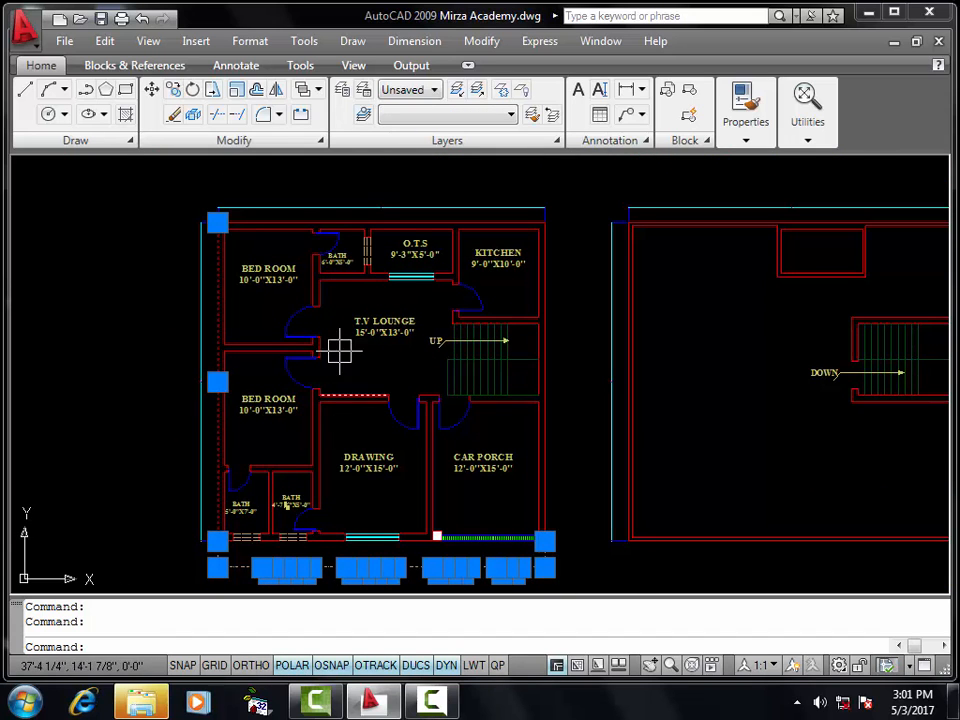
click(300, 220)
key(Escape)
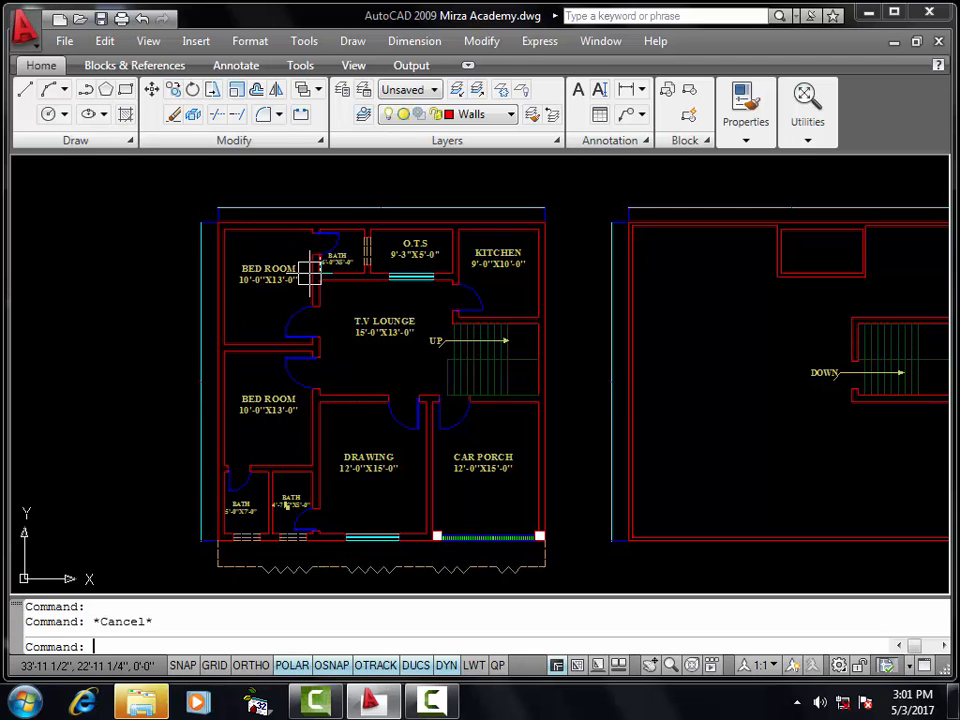
- Select the front projection outline and the left, top and right outer wall lines of the room-labelled floor plan
click(313, 567)
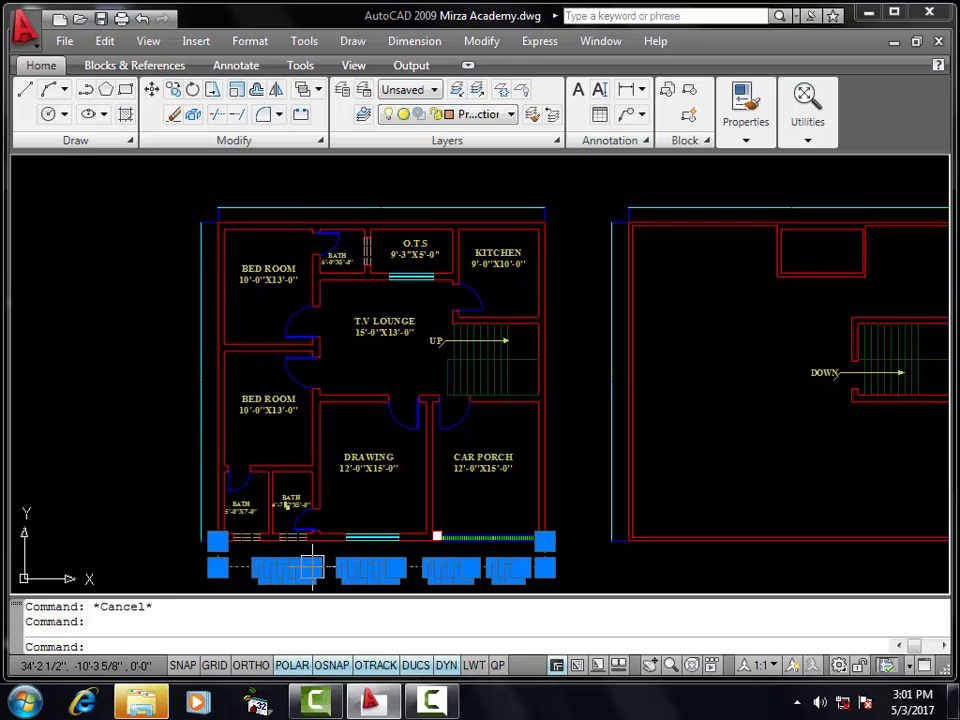
scroll(214, 374, up, 3)
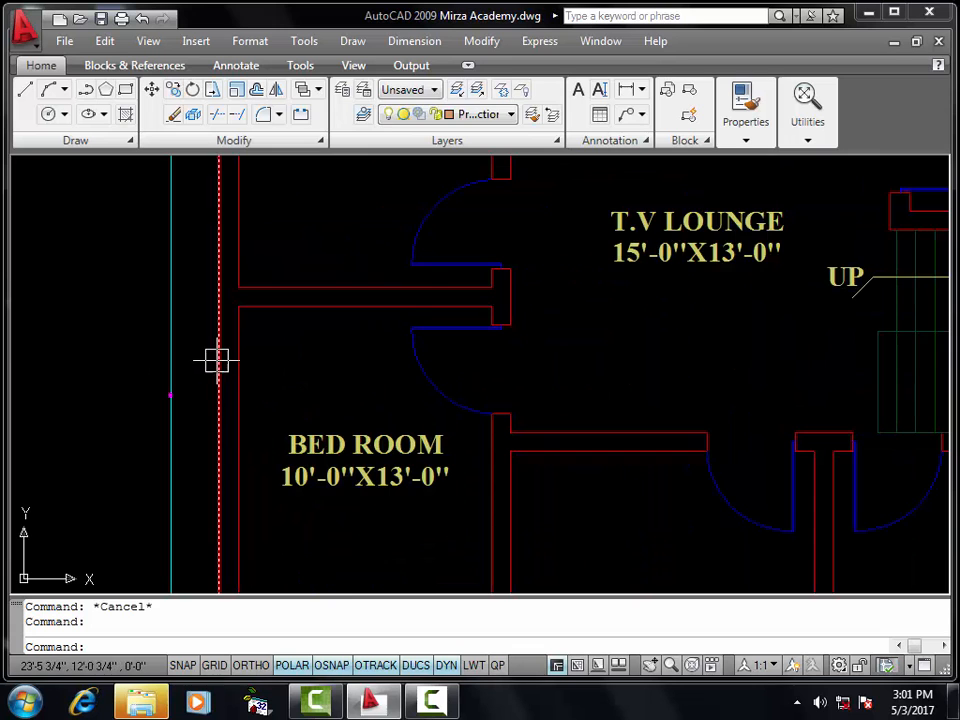
click(216, 361)
scroll(216, 361, down, 4)
scroll(278, 201, up, 4)
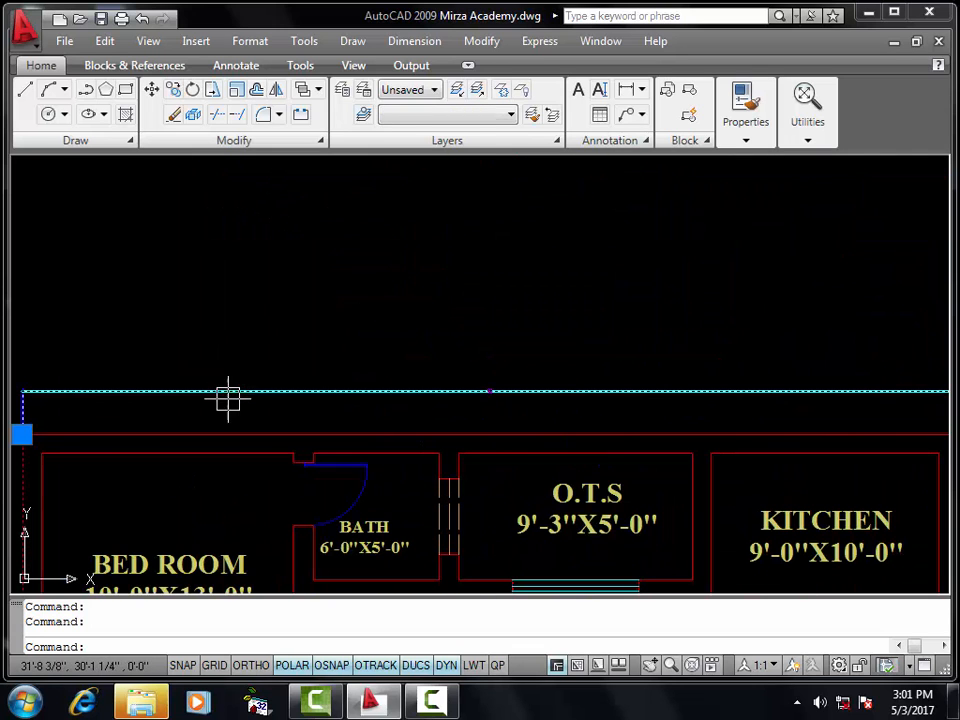
click(223, 432)
scroll(212, 409, down, 4)
scroll(422, 489, up, 5)
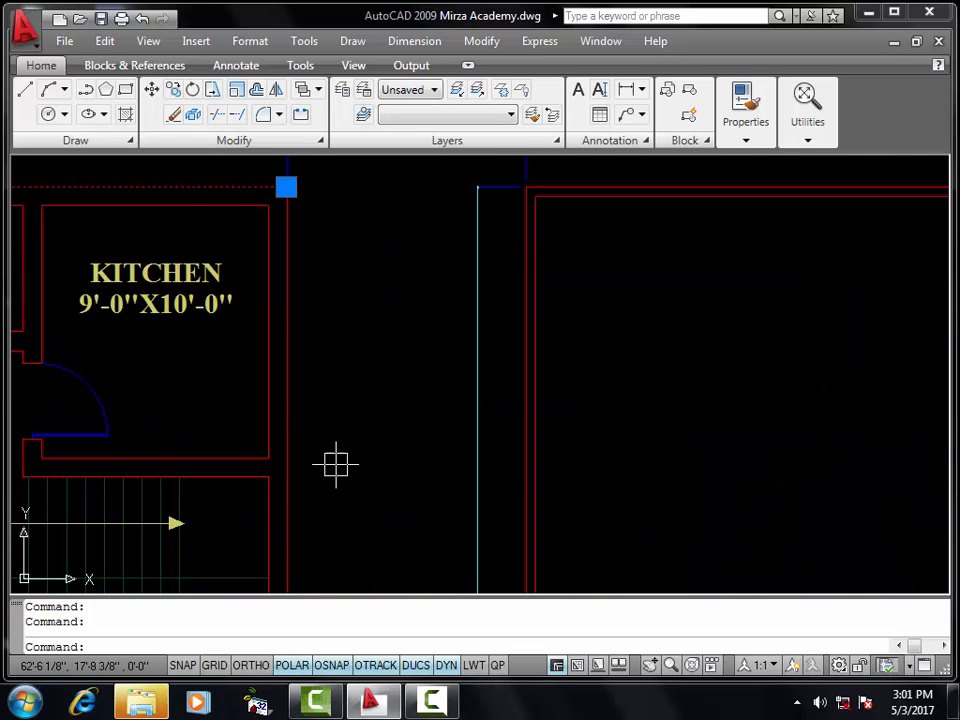
scroll(289, 399, down, 3)
scroll(347, 347, down, 4)
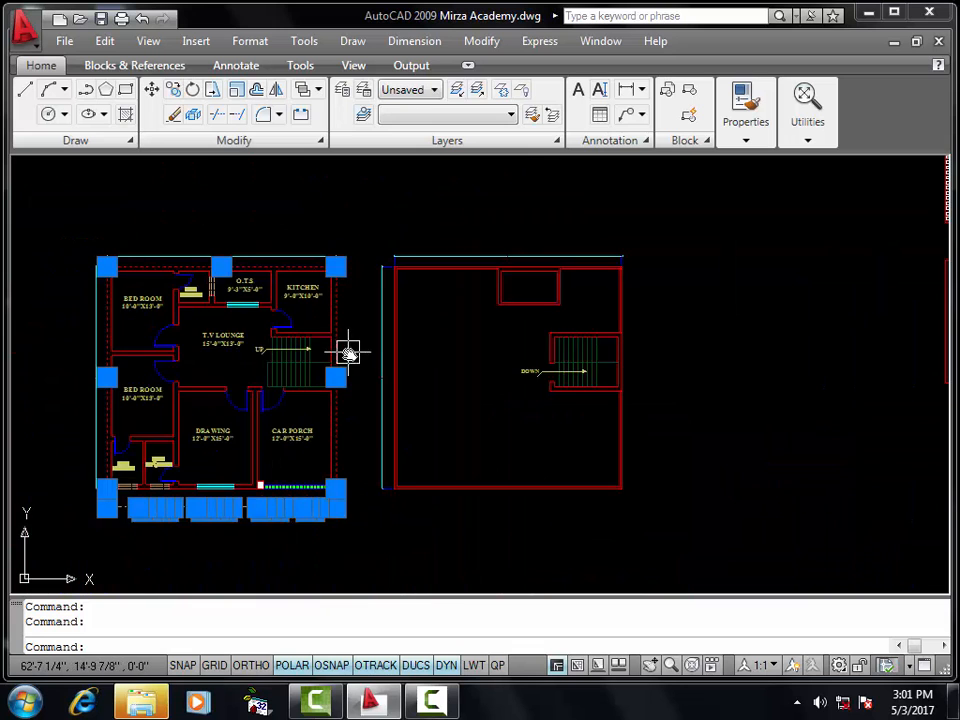
middle_drag(347, 347, 409, 375)
- Add the inner wall lines around the O.T.S. to the selection, leaving out the window and ventilator lines
scroll(302, 318, up, 8)
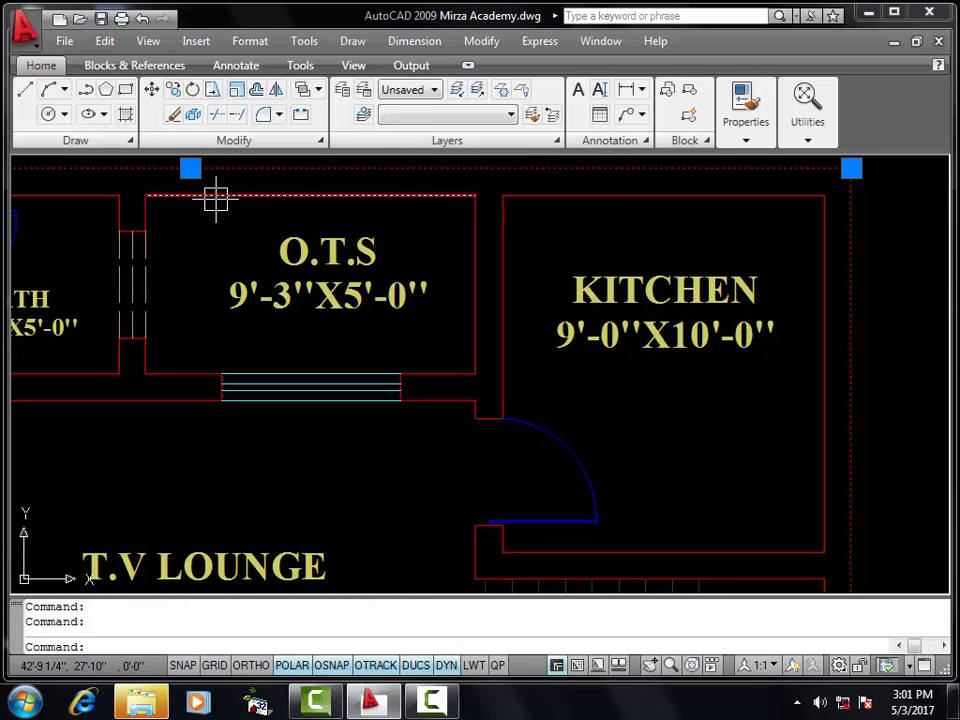
scroll(145, 195, up, 3)
click(183, 242)
click(134, 243)
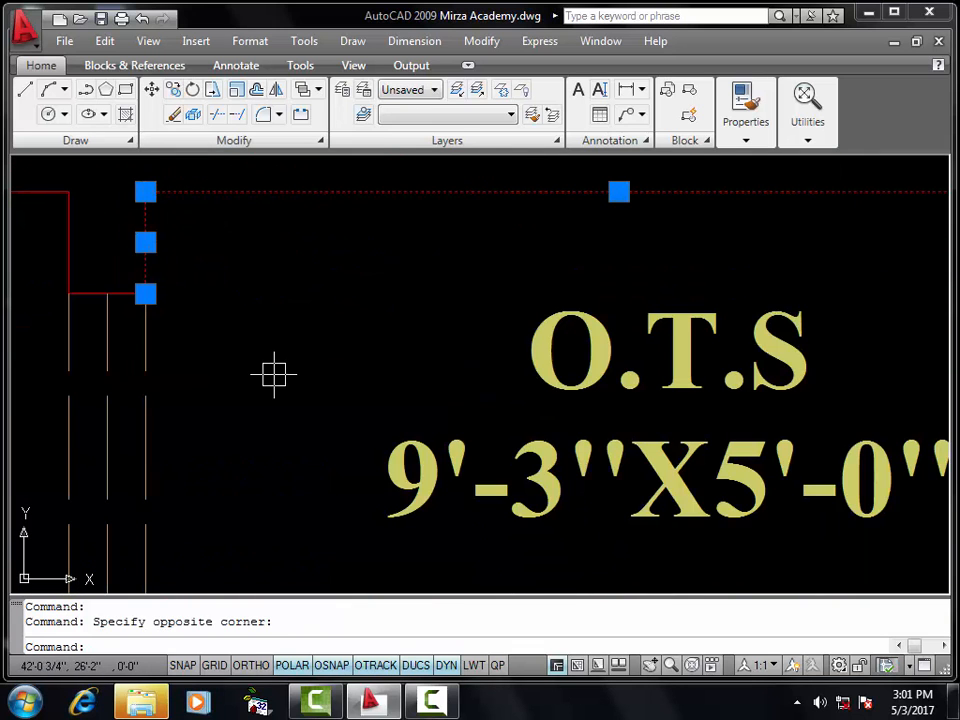
scroll(274, 373, down, 2)
click(190, 557)
middle_drag(292, 488, 181, 336)
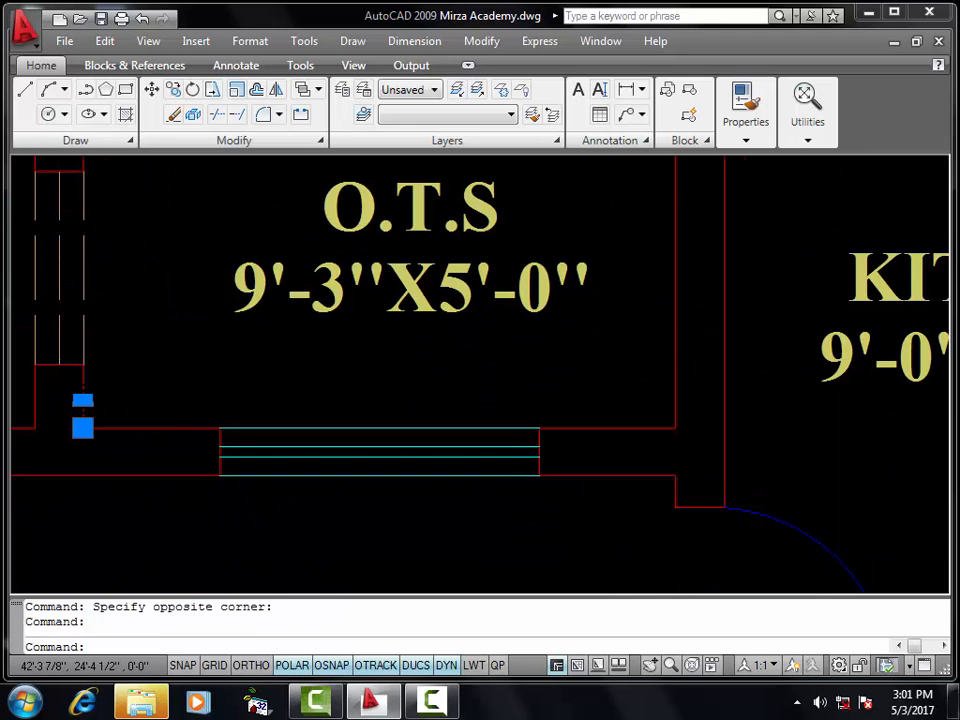
click(178, 438)
click(596, 428)
middle_drag(596, 354, 598, 532)
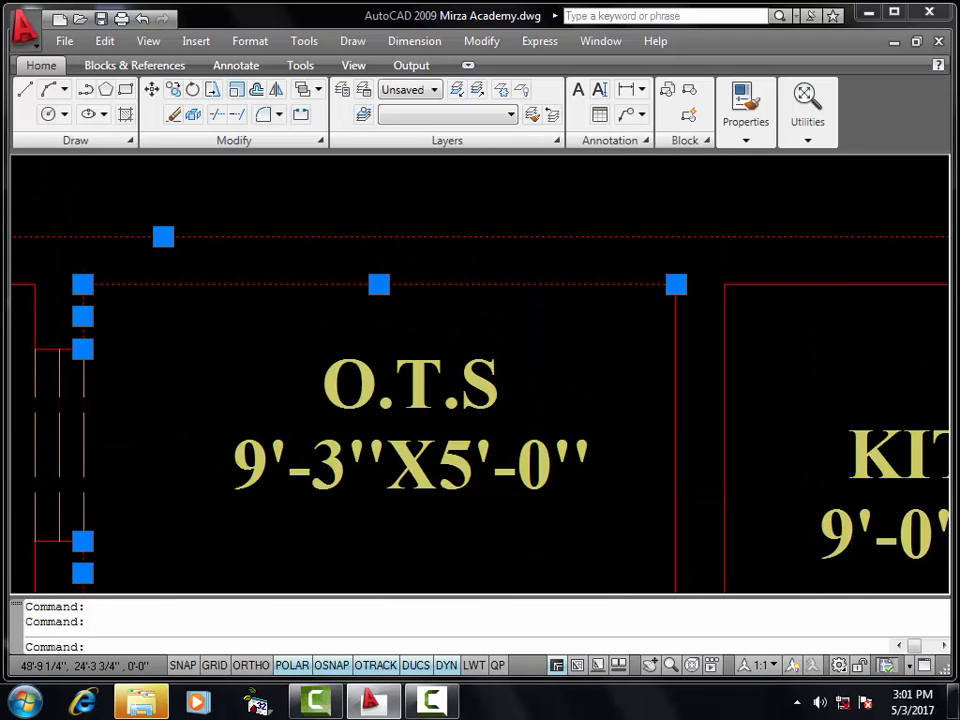
click(679, 407)
- Add the lines bounding the staircase to the selection: upper and right wall lines, lower and left edges, first riser and middle line
scroll(368, 292, down, 5)
scroll(416, 324, up, 6)
click(500, 250)
scroll(501, 247, down, 2)
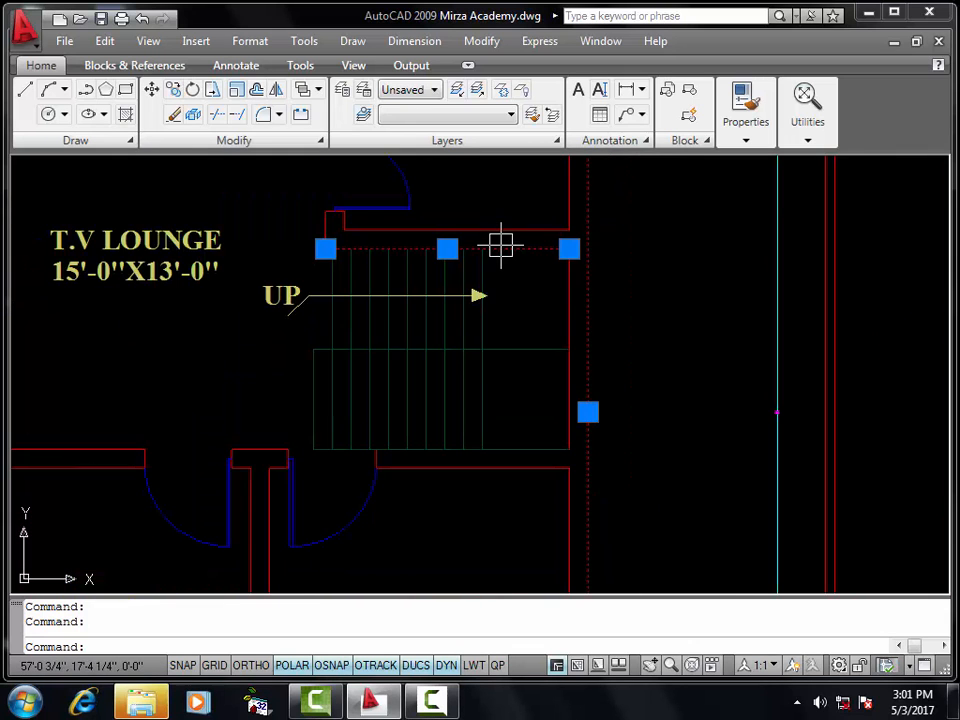
middle_drag(466, 288, 430, 209)
scroll(480, 358, up, 2)
click(478, 378)
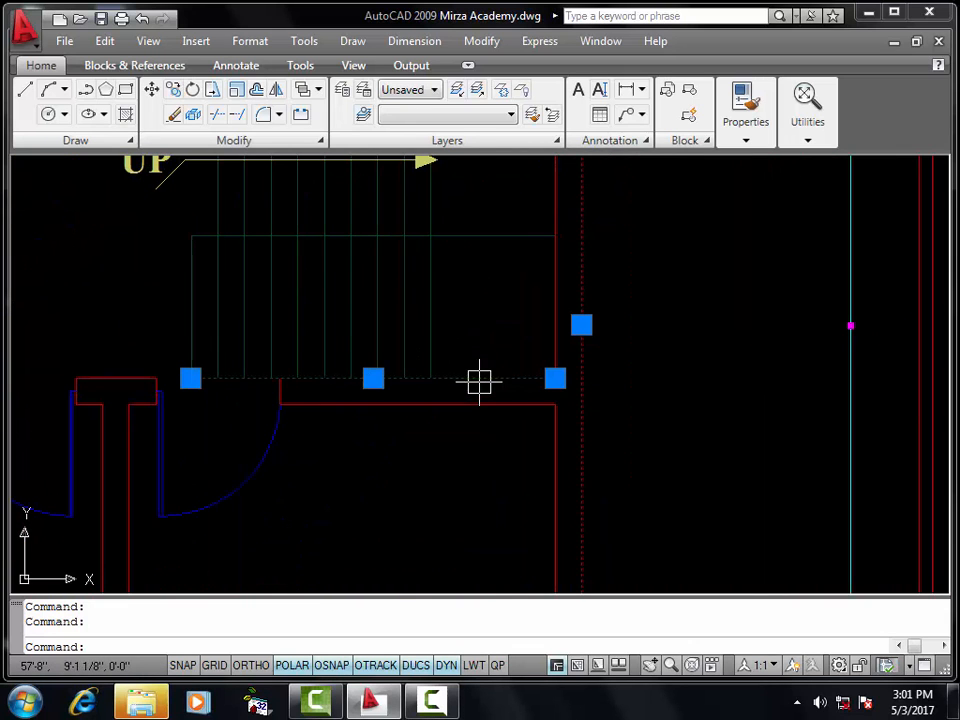
click(557, 310)
middle_drag(450, 315, 477, 327)
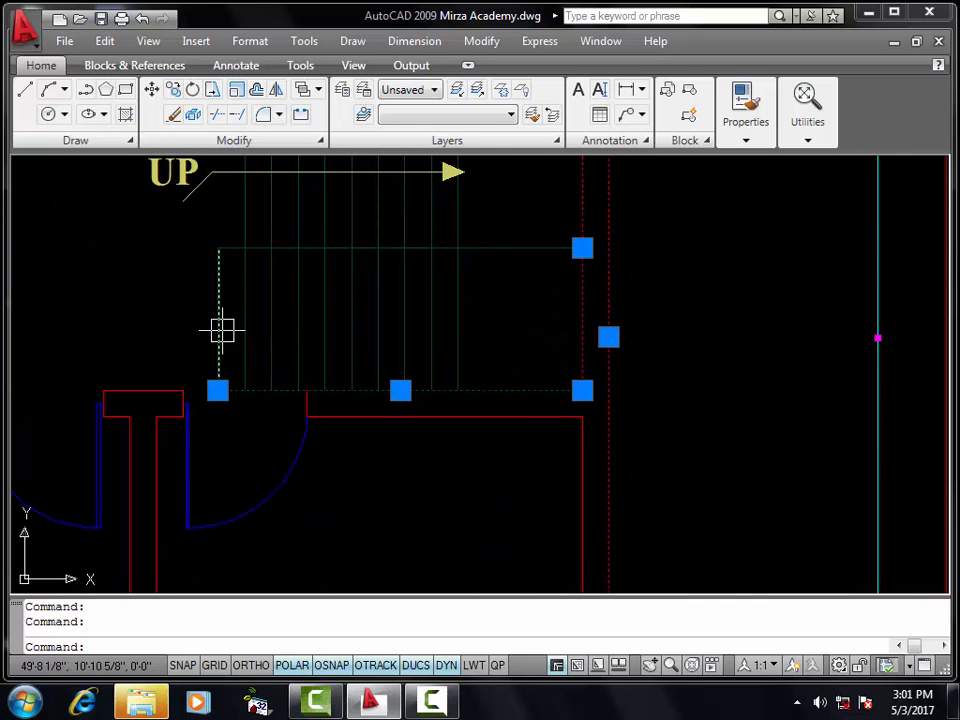
scroll(221, 228, up, 4)
middle_drag(257, 302, 288, 383)
click(323, 326)
scroll(347, 300, down, 2)
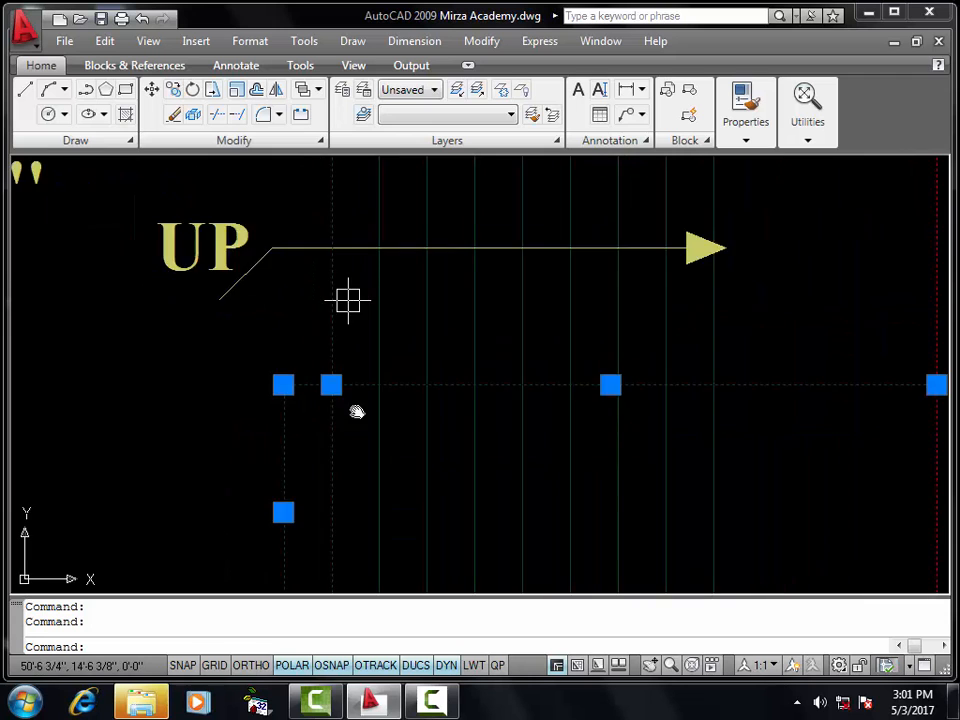
- Copy the selected lines from the plan's top-right outer corner to the empty space left of the plan
middle_drag(347, 300, 351, 336)
scroll(351, 293, down, 5)
scroll(382, 336, down, 3)
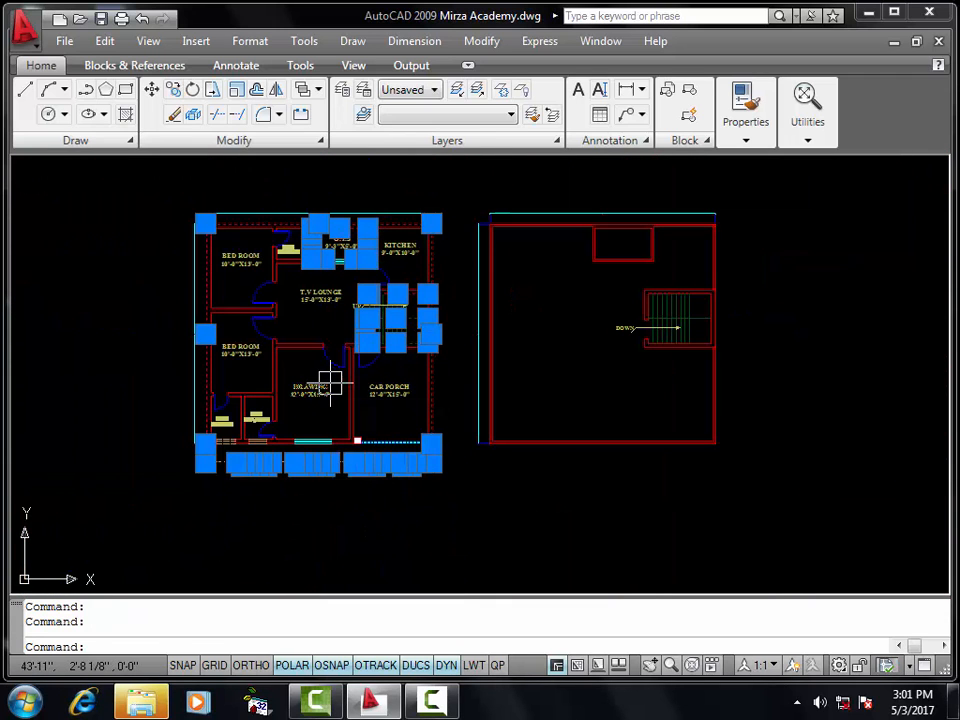
text(CO)
key(Return)
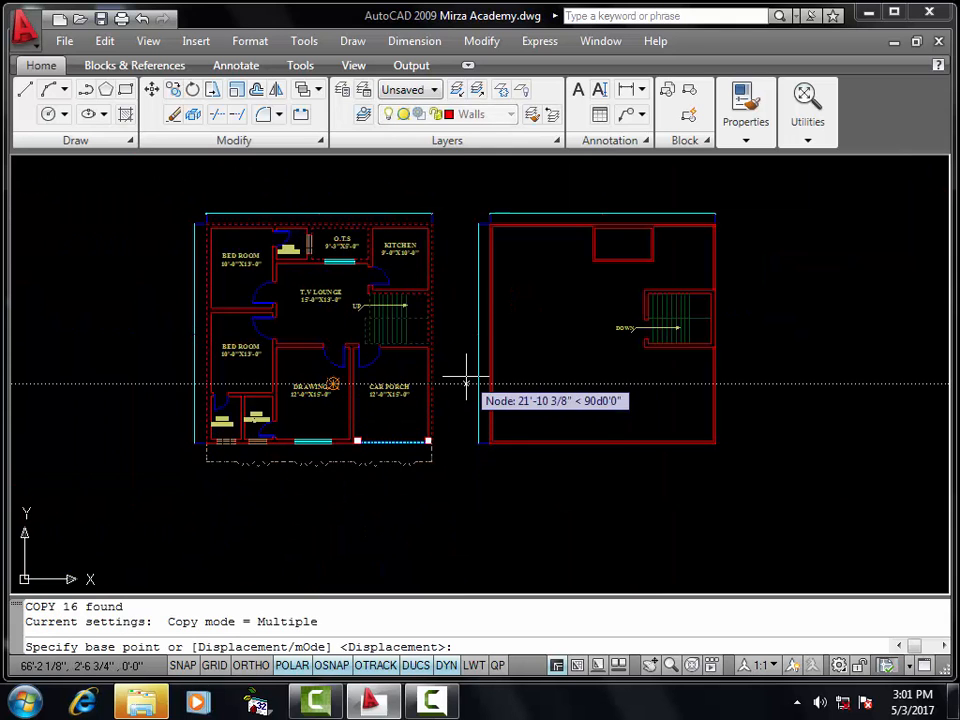
scroll(474, 252, up, 5)
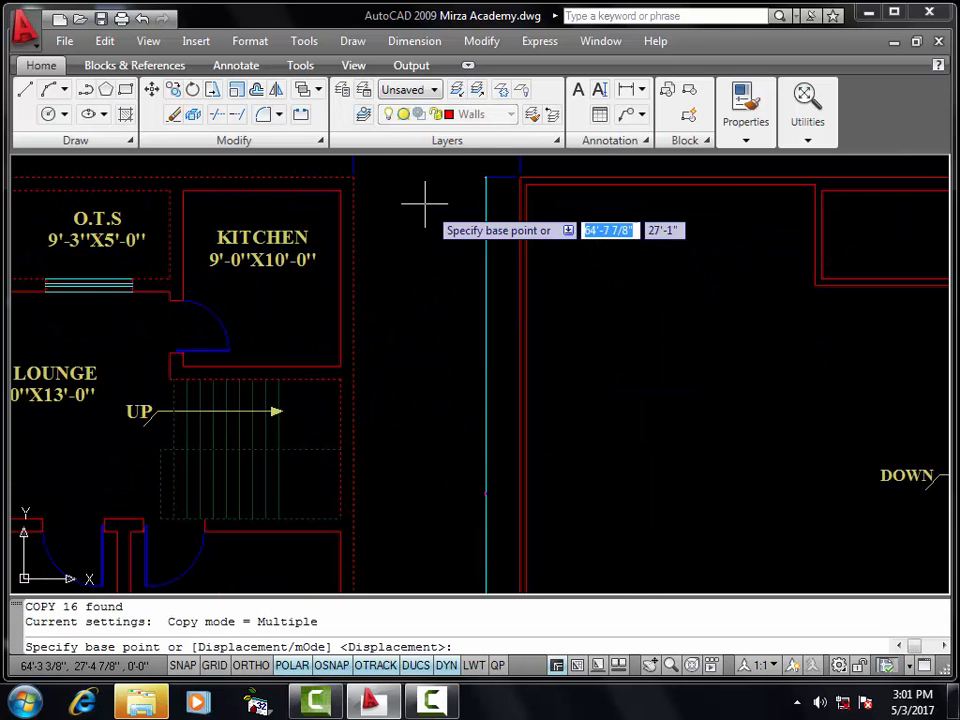
click(352, 177)
scroll(520, 251, down, 4)
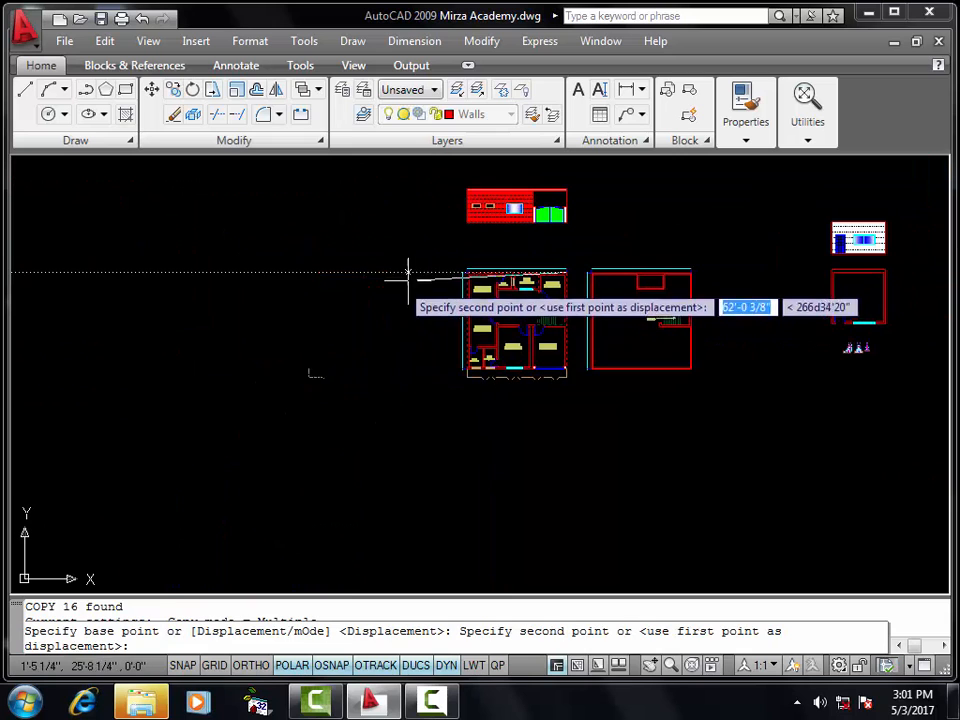
click(418, 271)
key(Escape)
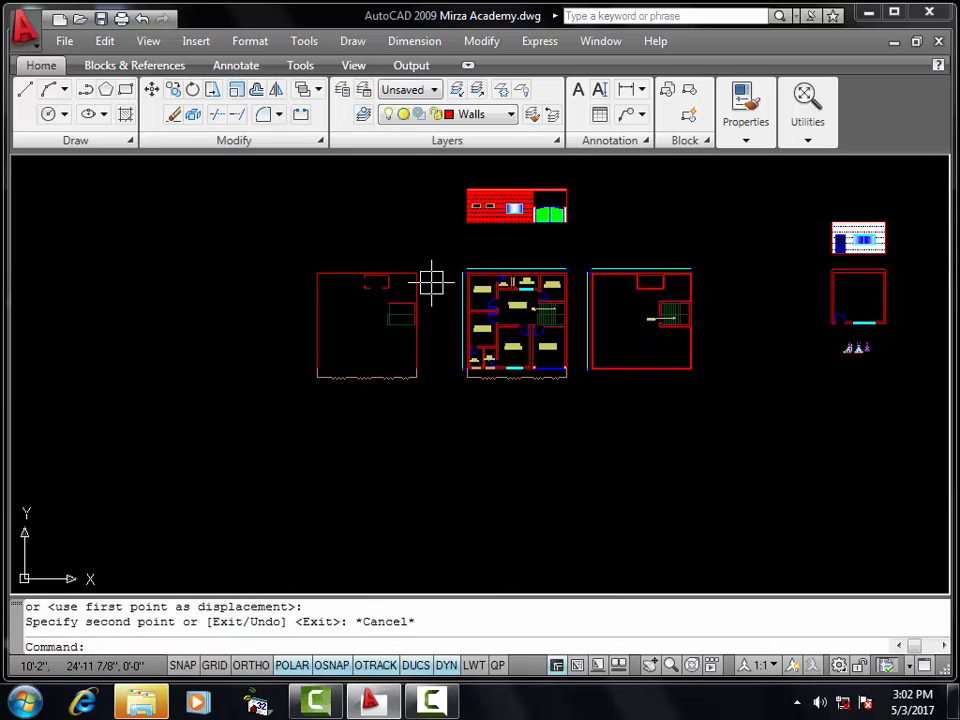
- Fillet the copied stair outline at zero radius, joining the middle line to the first riser and the riser to the upper wall line
text(F)
key(Return)
scroll(433, 334, up, 5)
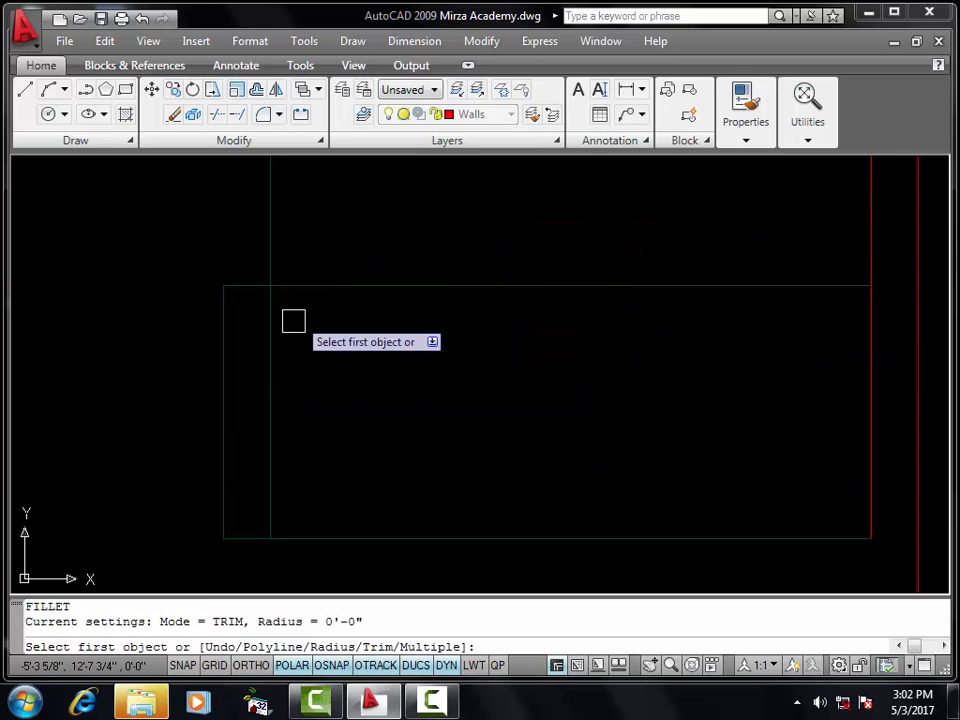
click(228, 286)
click(279, 233)
scroll(375, 231, down, 4)
middle_drag(375, 231, 379, 374)
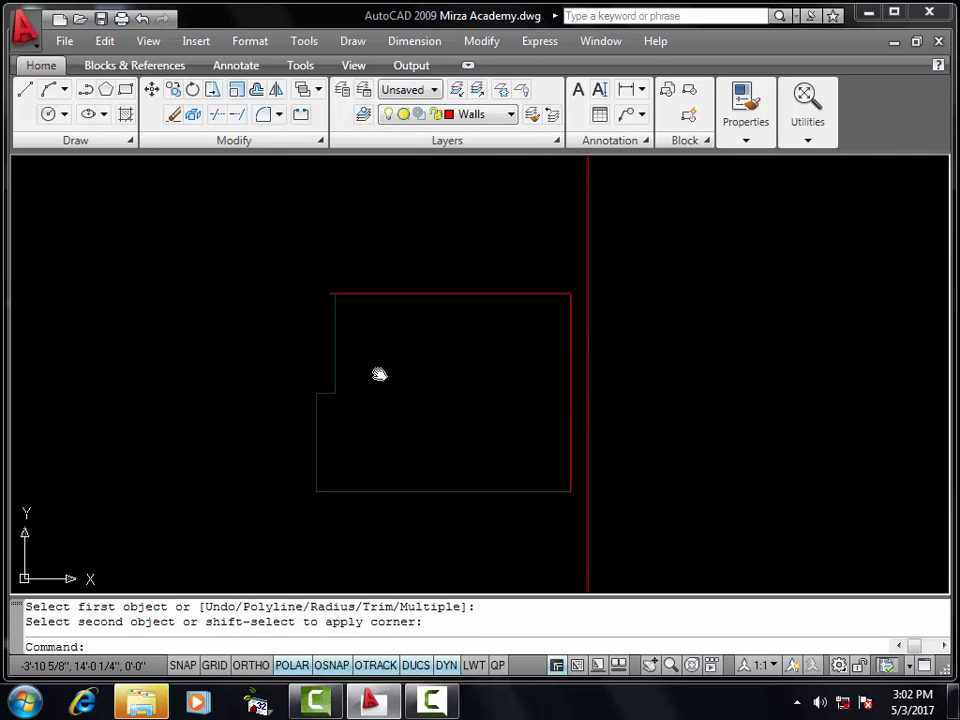
key(Return)
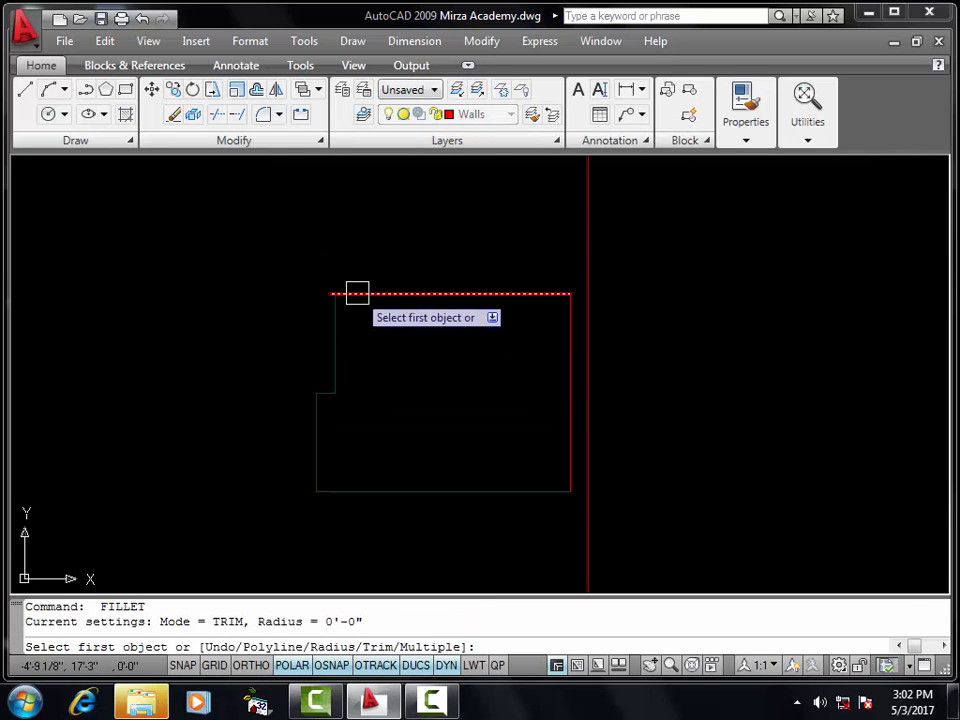
click(352, 293)
click(336, 321)
- Close the window and ventilator gaps in the copied O.T.S. rectangle with zero-radius fillets
scroll(336, 323, down, 5)
middle_drag(336, 326, 336, 392)
scroll(318, 377, up, 4)
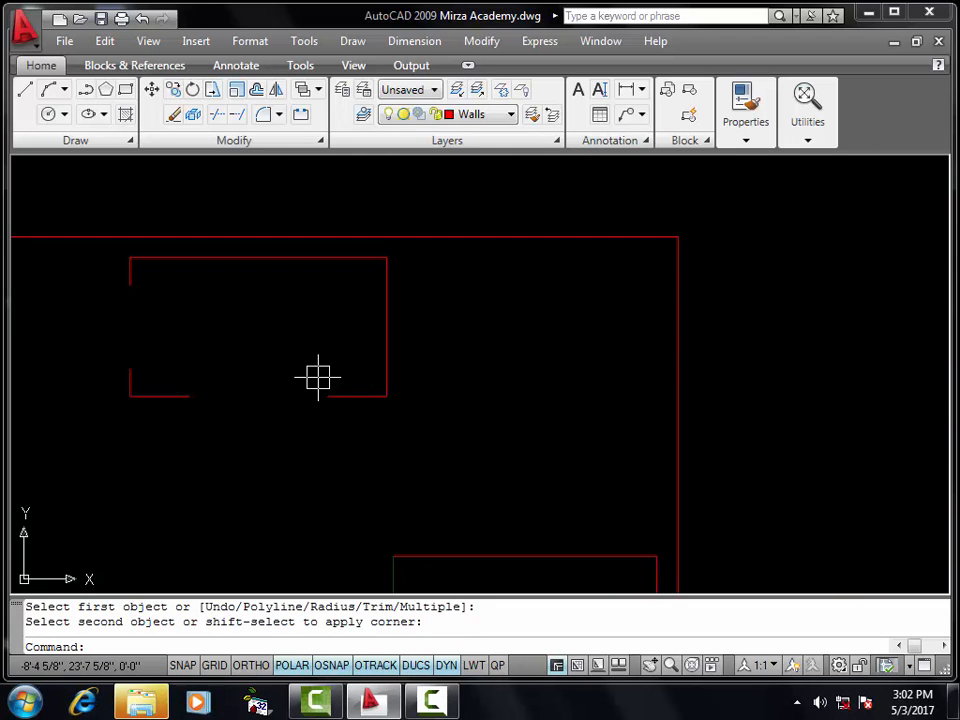
key(Return)
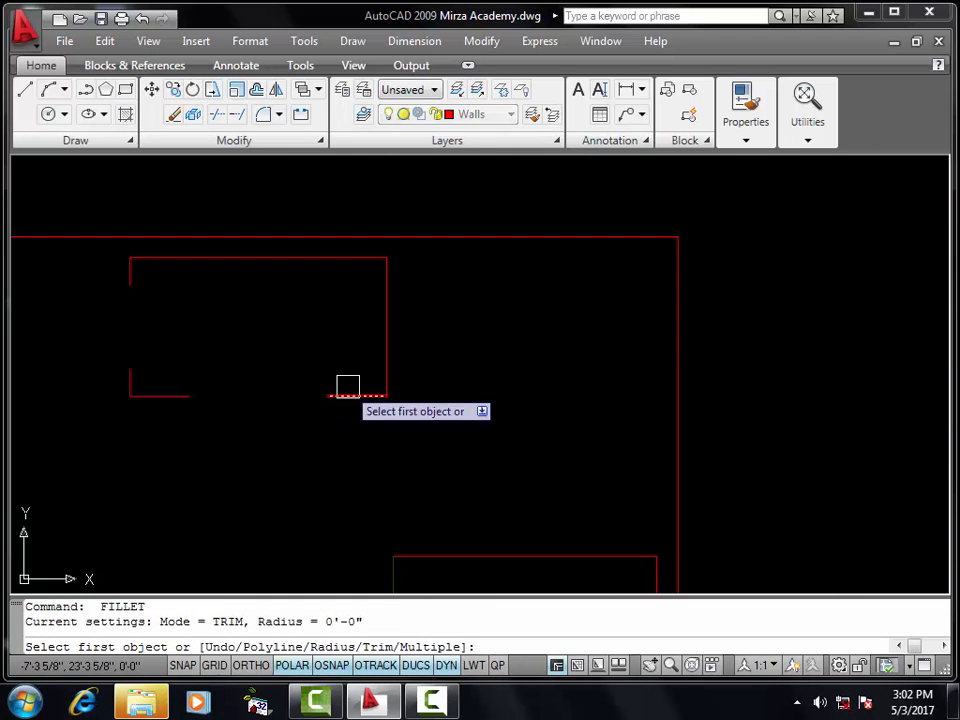
click(144, 394)
click(373, 344)
key(Return)
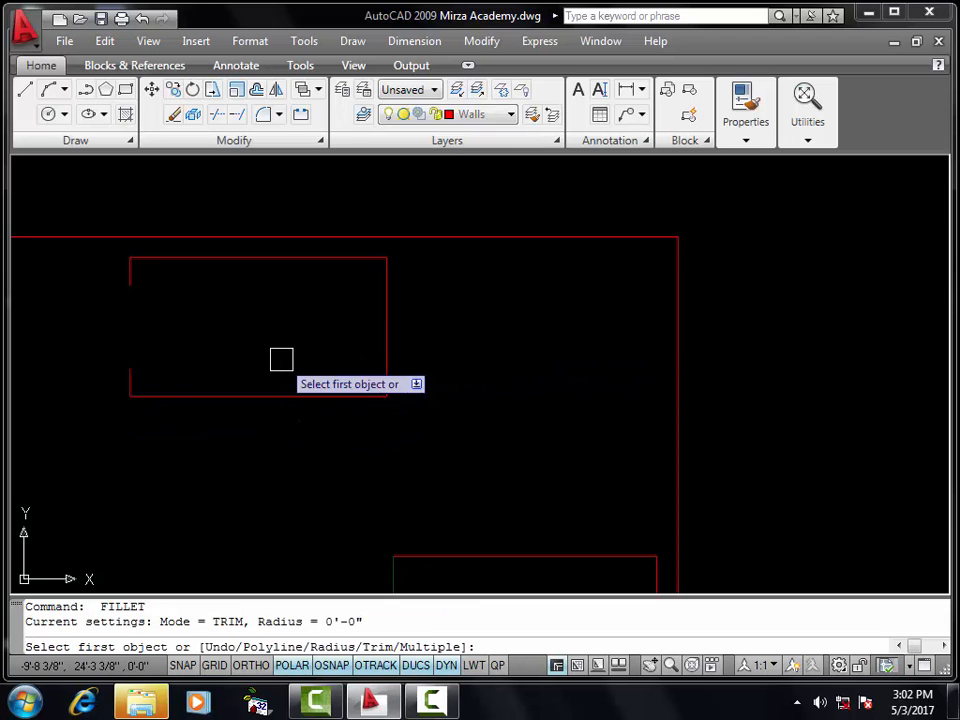
click(240, 395)
click(131, 281)
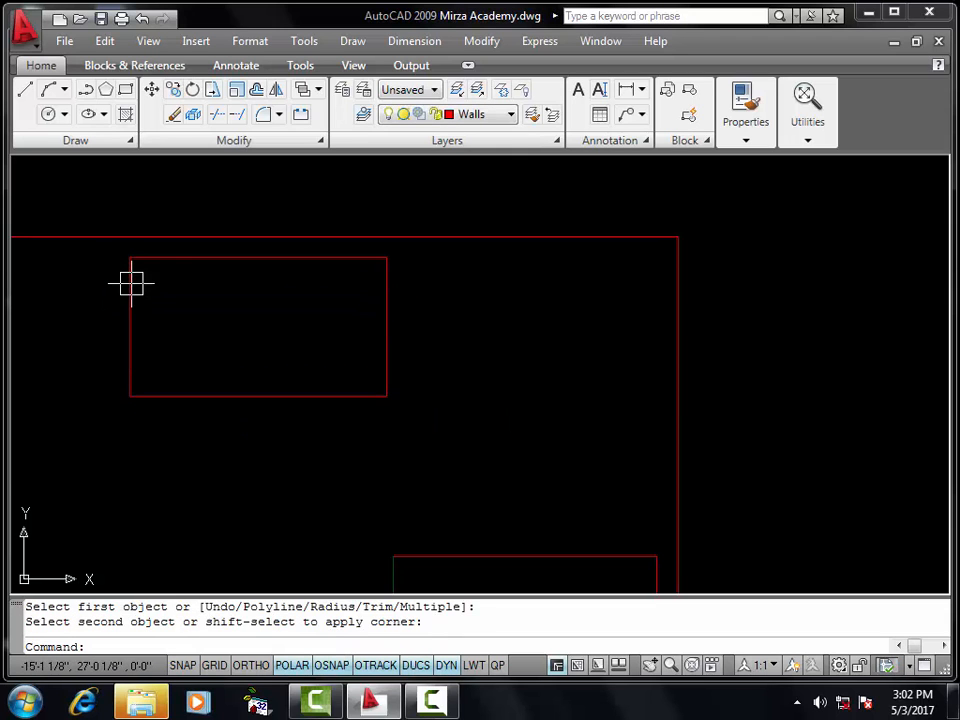
- Create polyline boundaries by picking a point inside the copied outer outline, with island detection on
scroll(205, 342, down, 5)
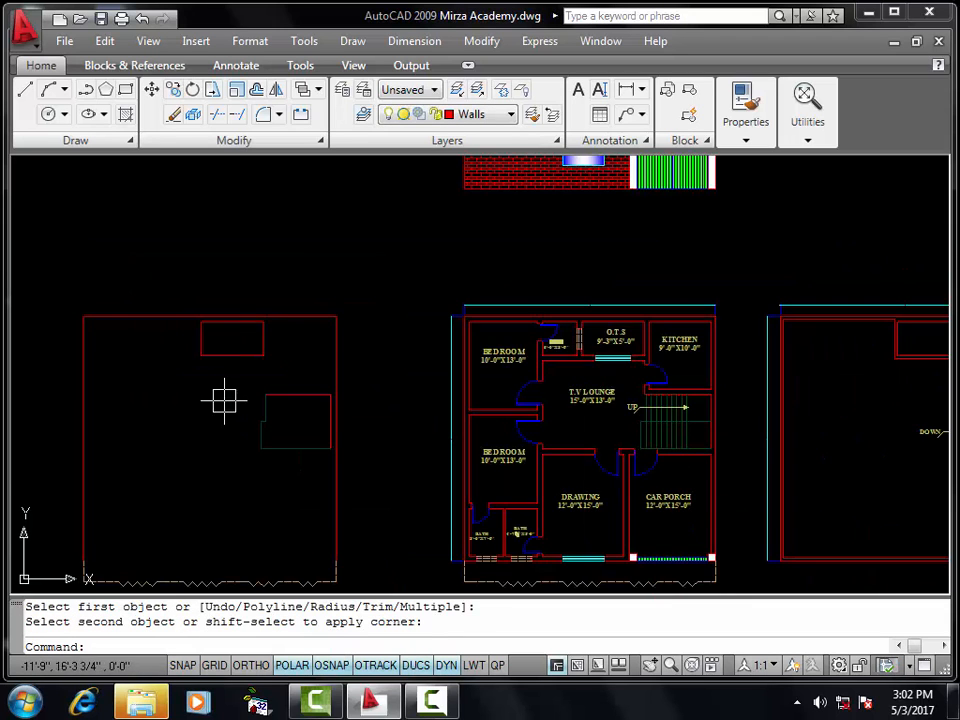
middle_drag(225, 399, 285, 340)
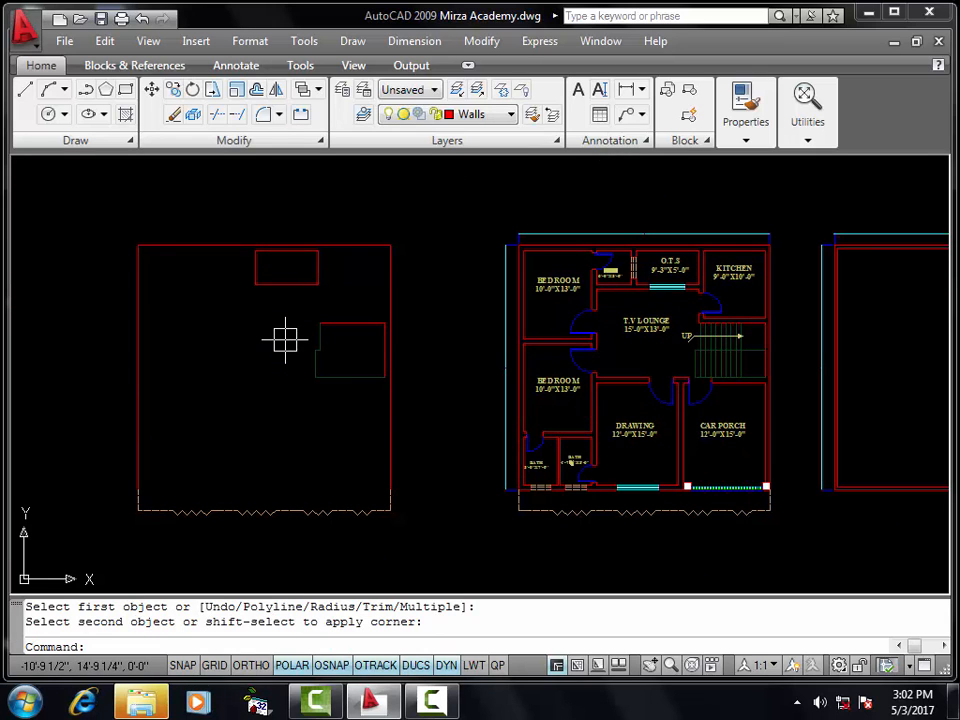
key(Return)
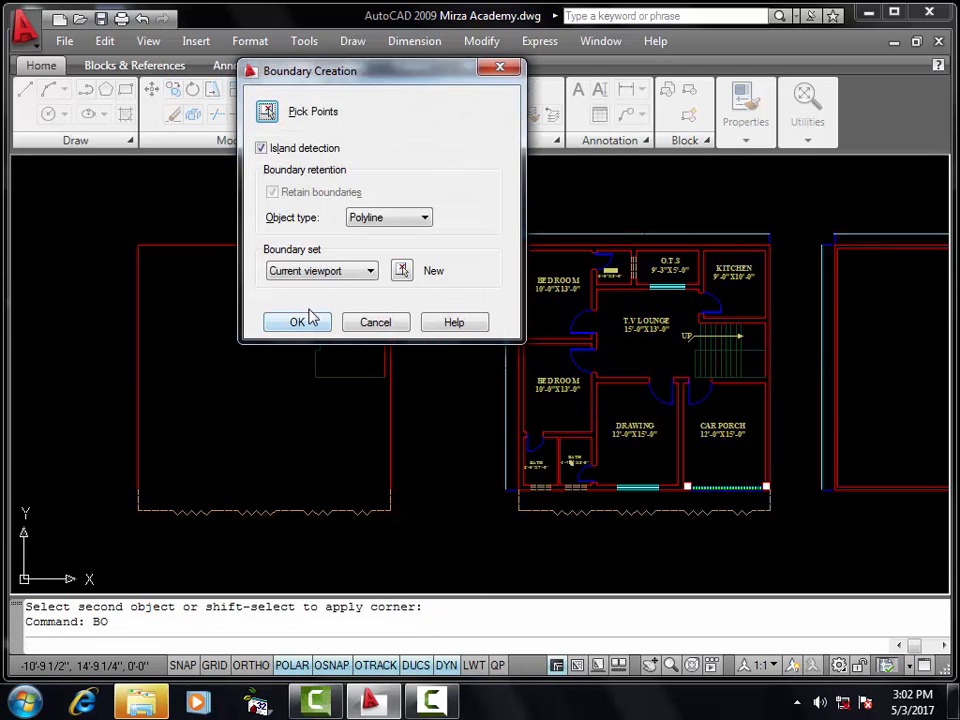
click(297, 322)
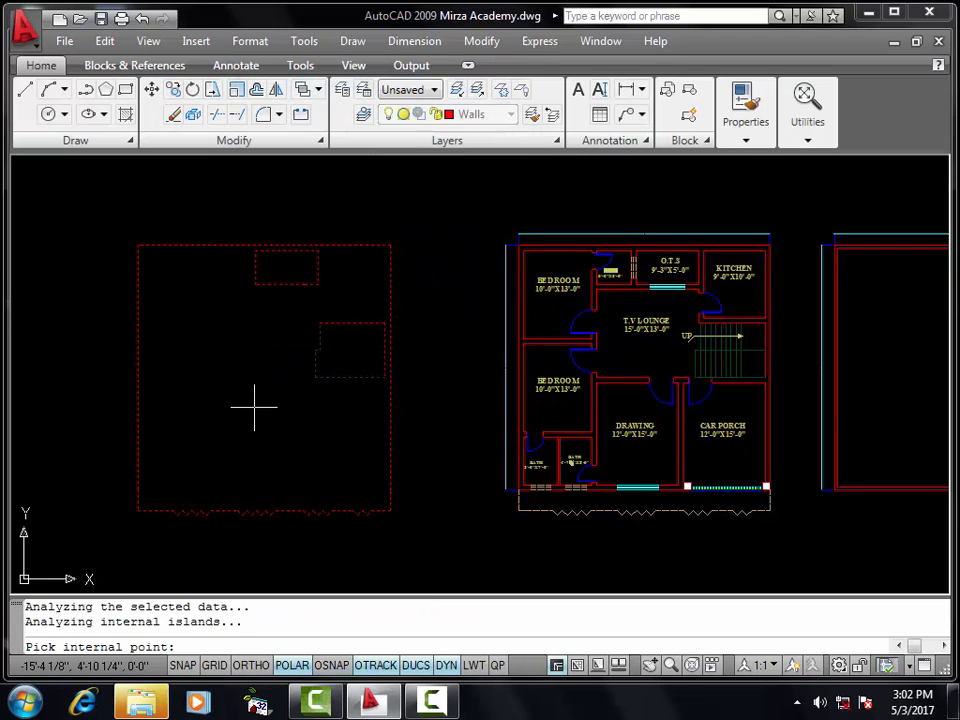
key(Return)
- Create polyline boundaries inside the copied stair outline and the copied O.T.S. rectangle
key(Return)
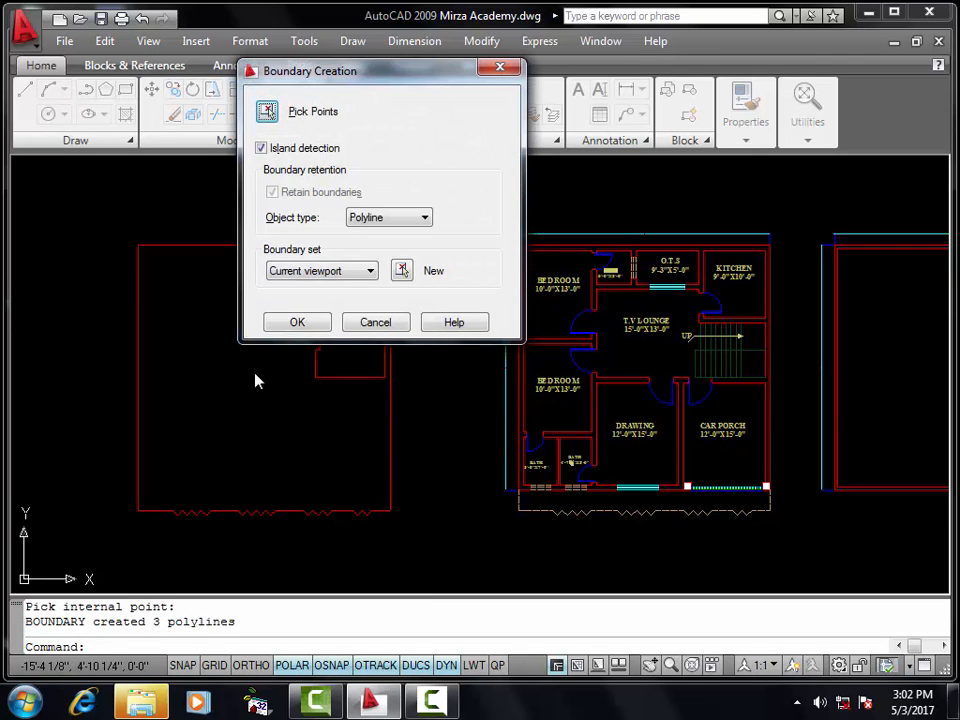
click(297, 322)
click(354, 349)
click(296, 272)
key(Return)
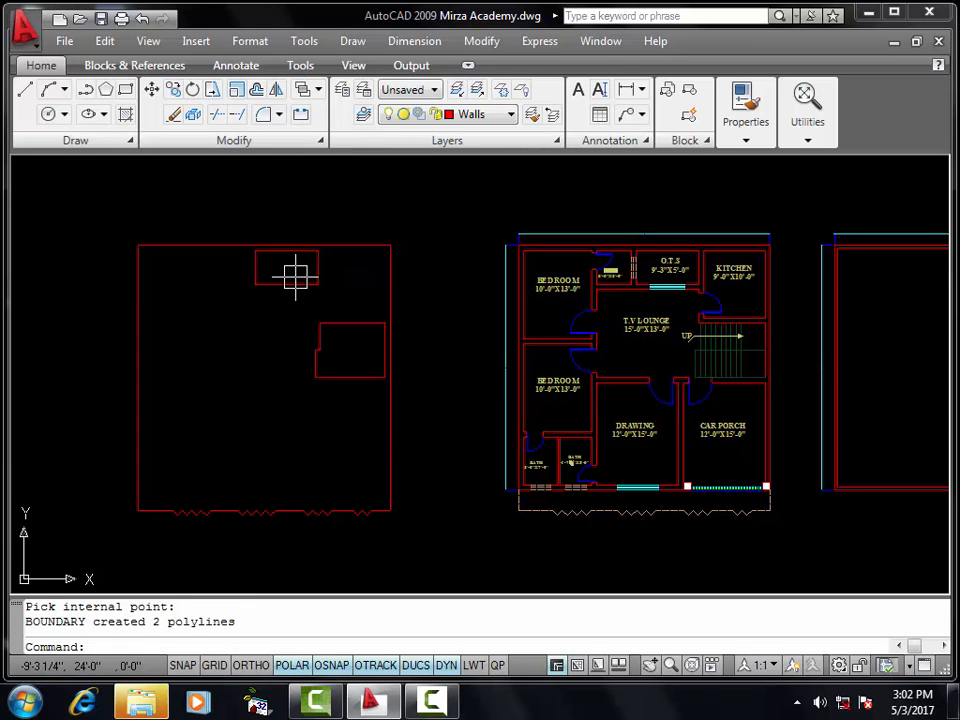
- Move the three boundary polylines by the outer outline's upper-right corner to the empty space left of the copied outlines
click(359, 321)
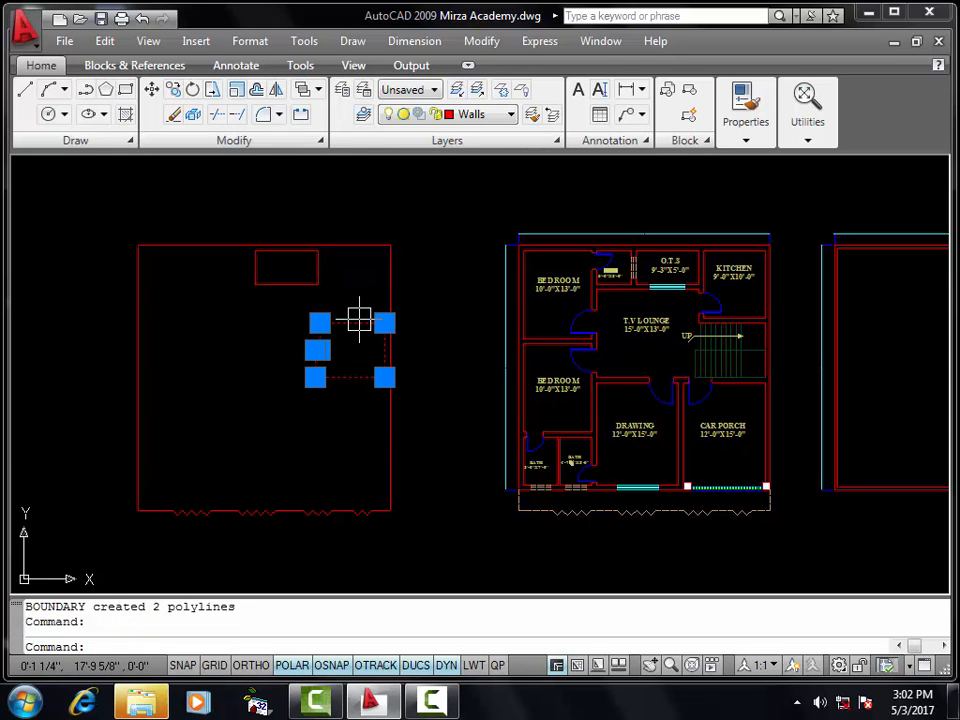
click(317, 270)
click(352, 243)
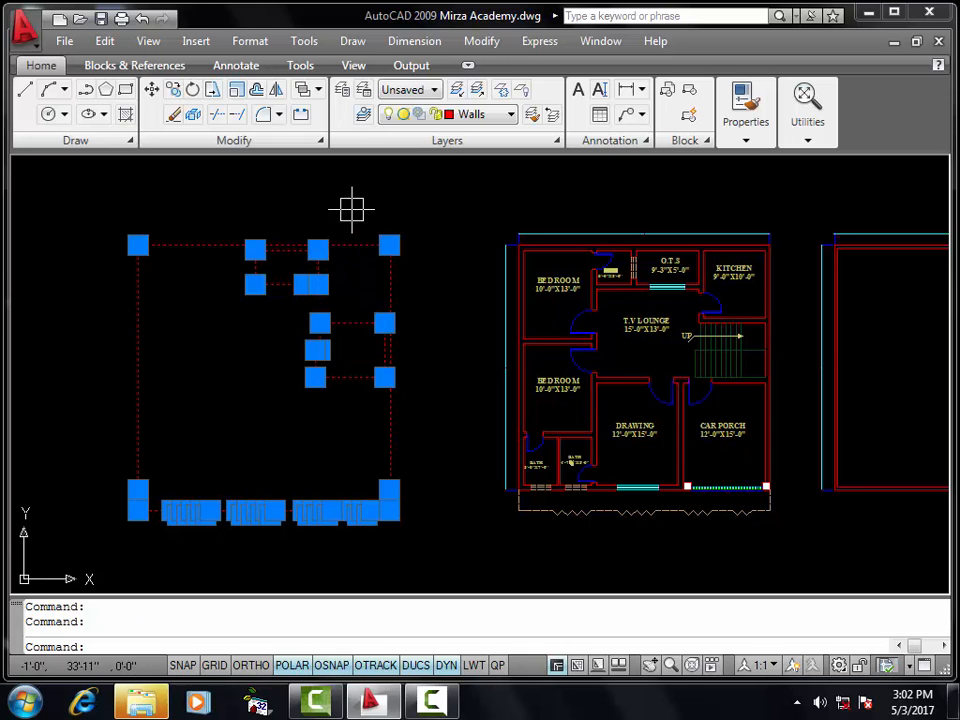
text(m)
key(Return)
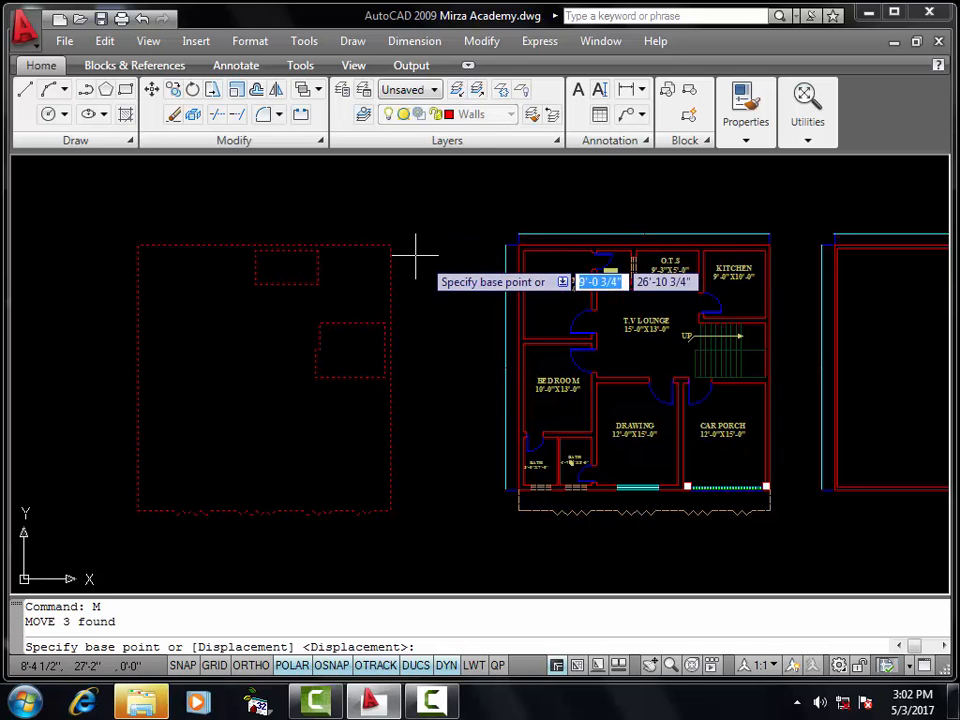
click(389, 244)
scroll(389, 244, down, 3)
middle_drag(389, 244, 458, 266)
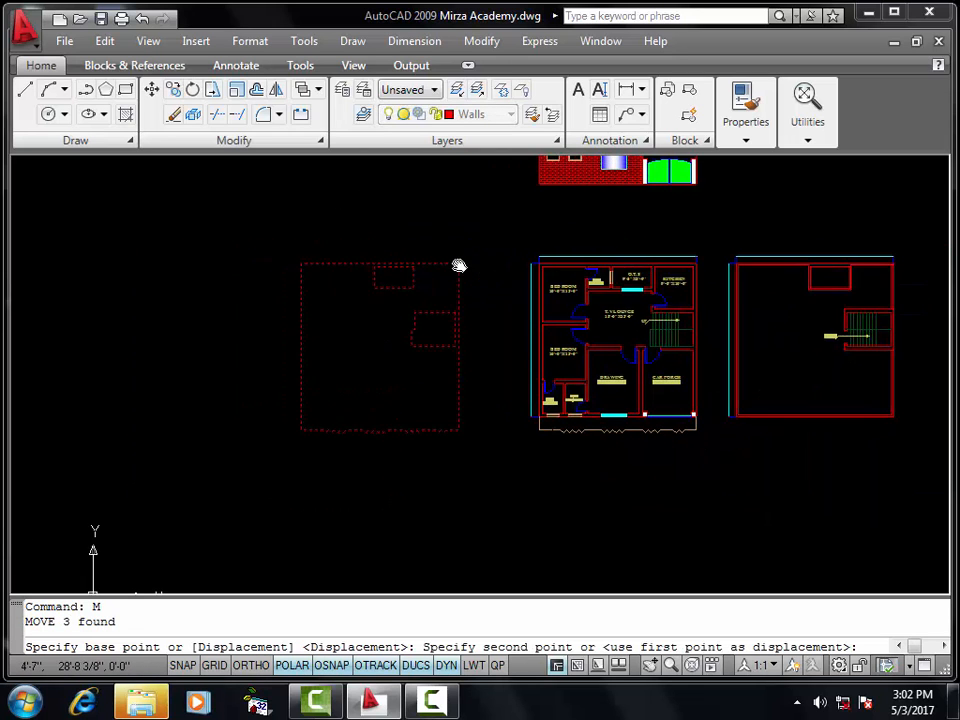
click(269, 264)
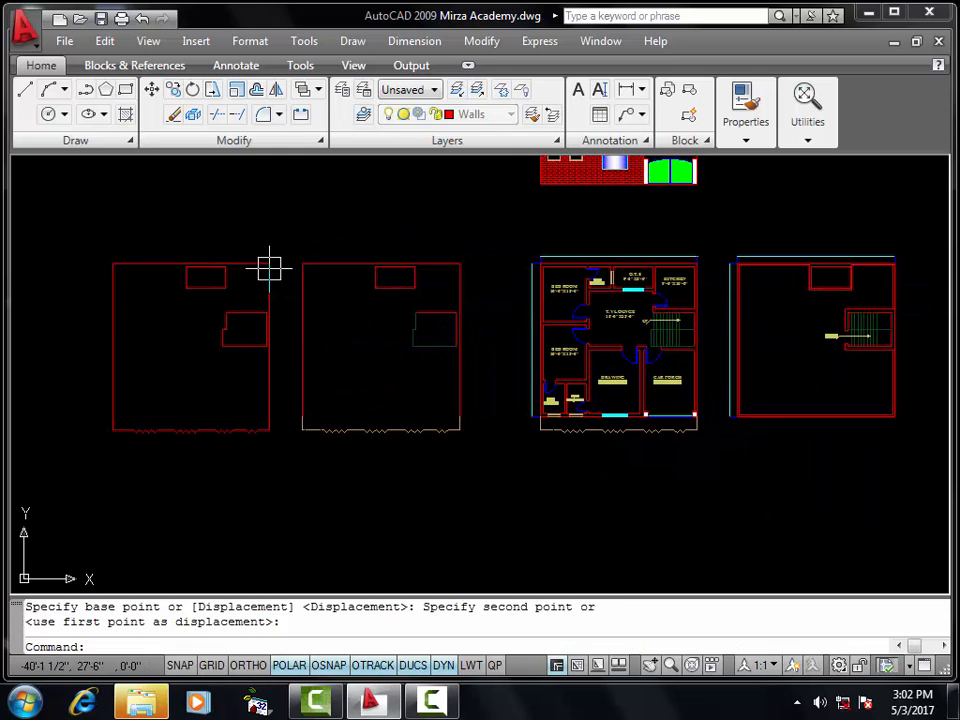
- Delete all the original copied lines left between the moved boundary polylines and the floor plan
click(484, 242)
click(294, 468)
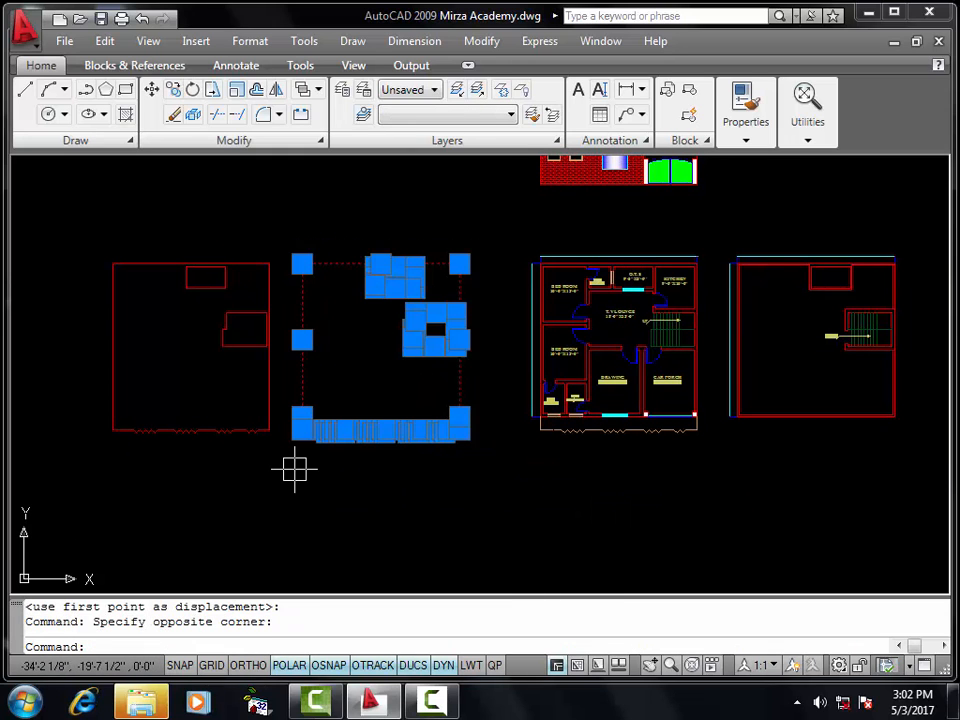
key(Delete)
- Move the three boundary polylines horizontally toward the floor plan, into the space the deleted lines occupied
middle_drag(283, 450, 418, 457)
scroll(355, 398, up, 2)
middle_drag(354, 399, 390, 406)
click(509, 203)
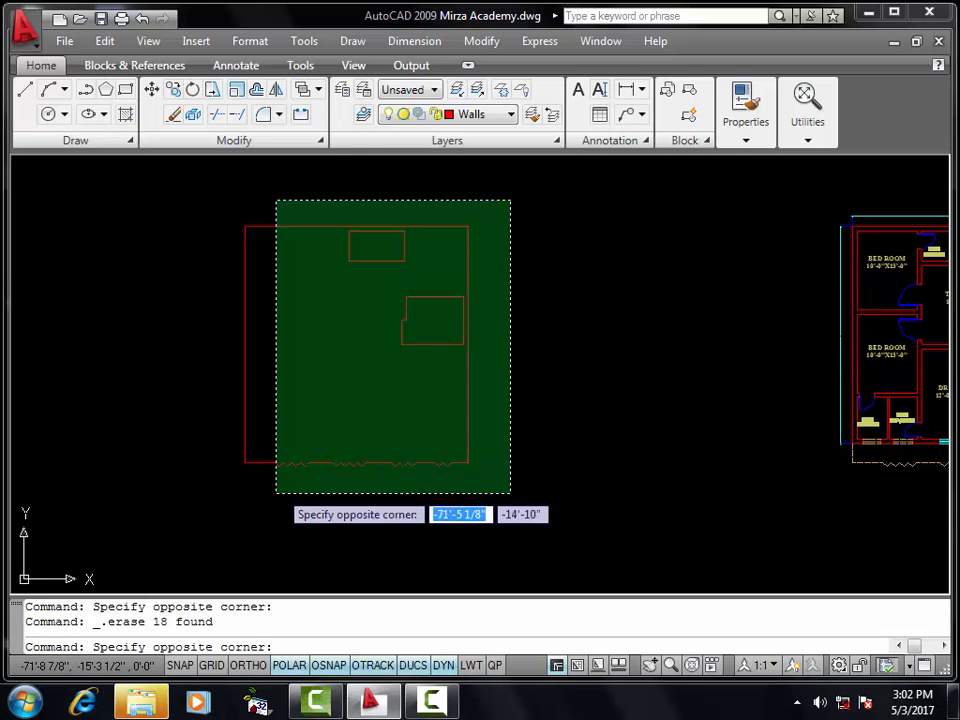
click(207, 517)
text(m)
key(Return)
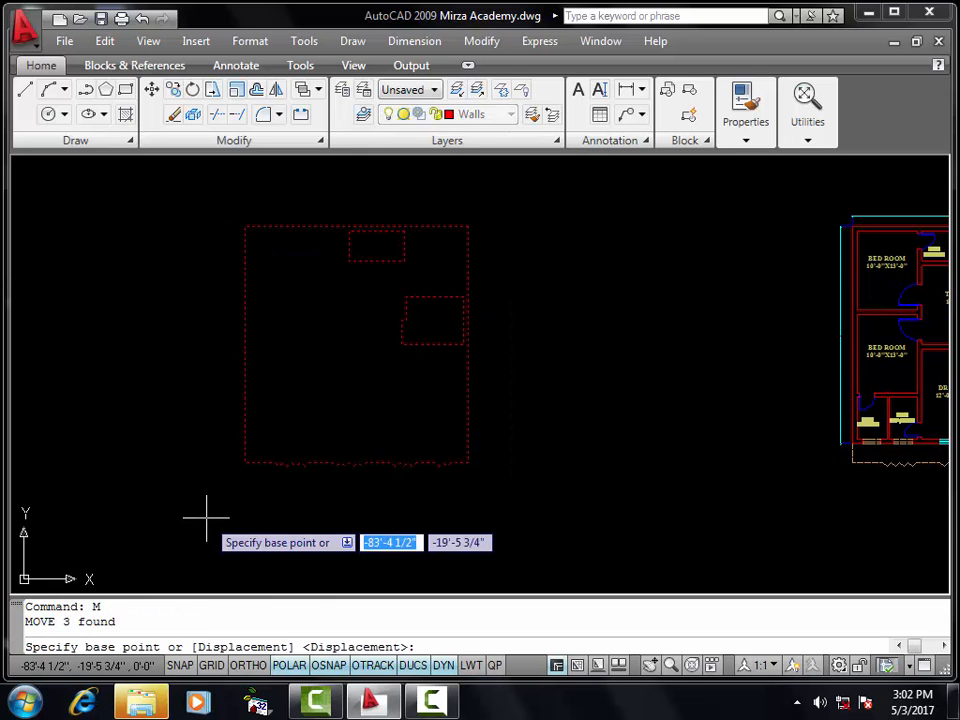
click(207, 517)
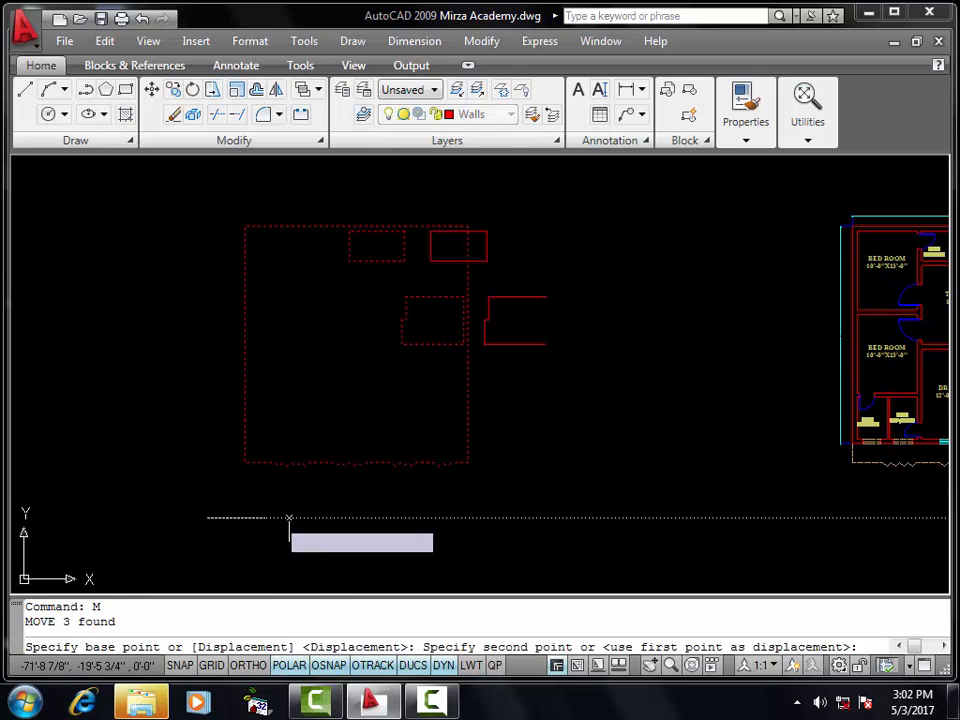
click(467, 517)
- Measure the outer boundary polyline's area with the Area command's Object option and copy the square-foot value from the result
middle_drag(610, 500, 426, 510)
click(474, 480)
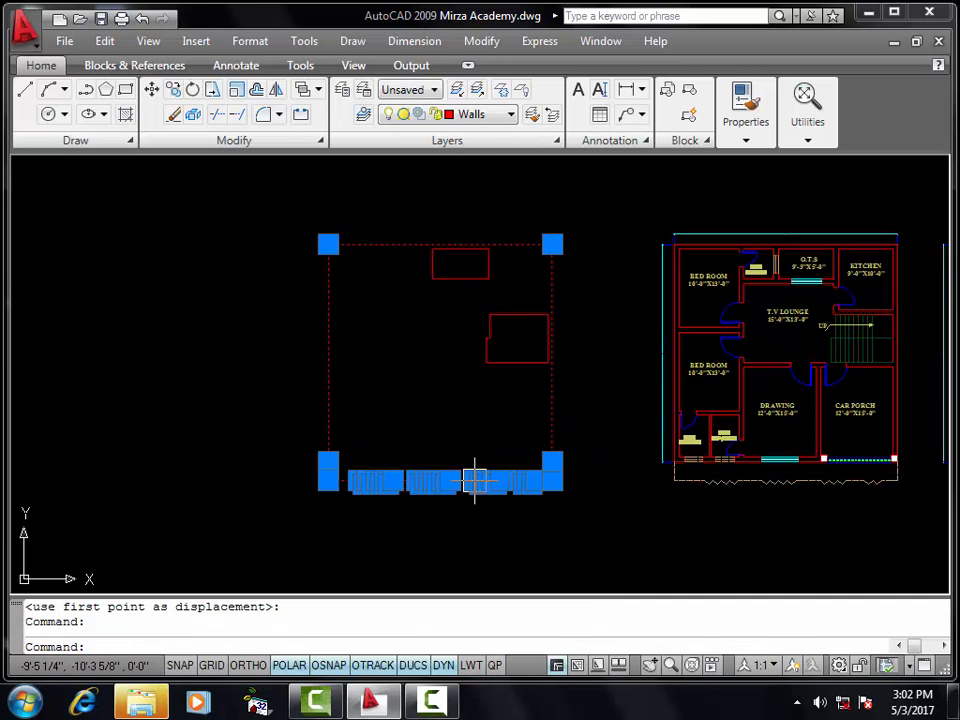
key(Escape)
key(Escape)
text(AA)
key(Return)
text(O)
key(Return)
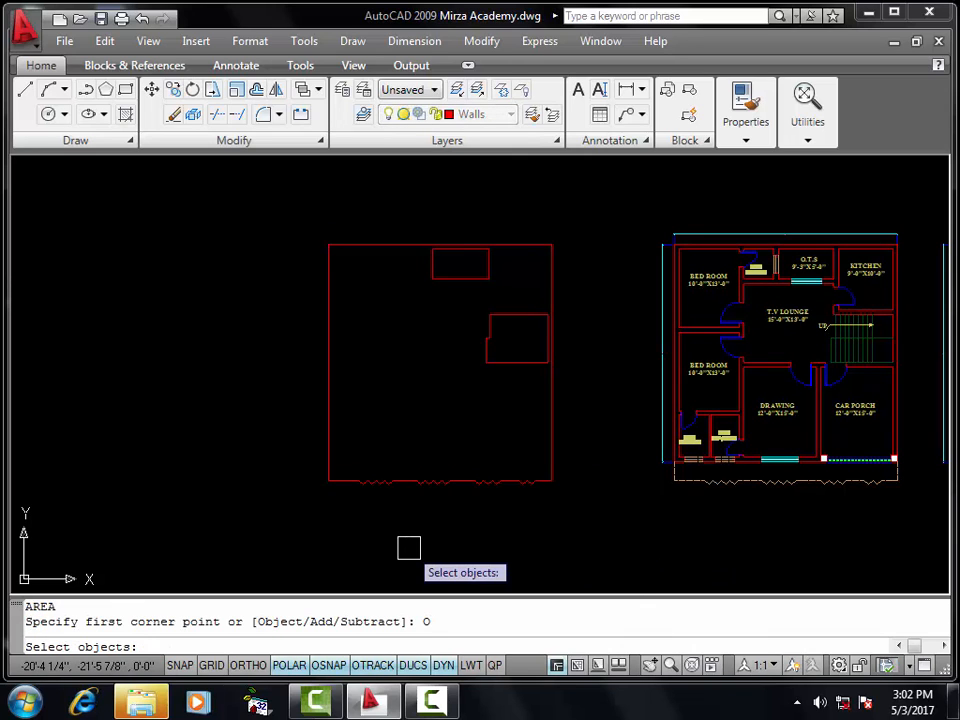
click(381, 490)
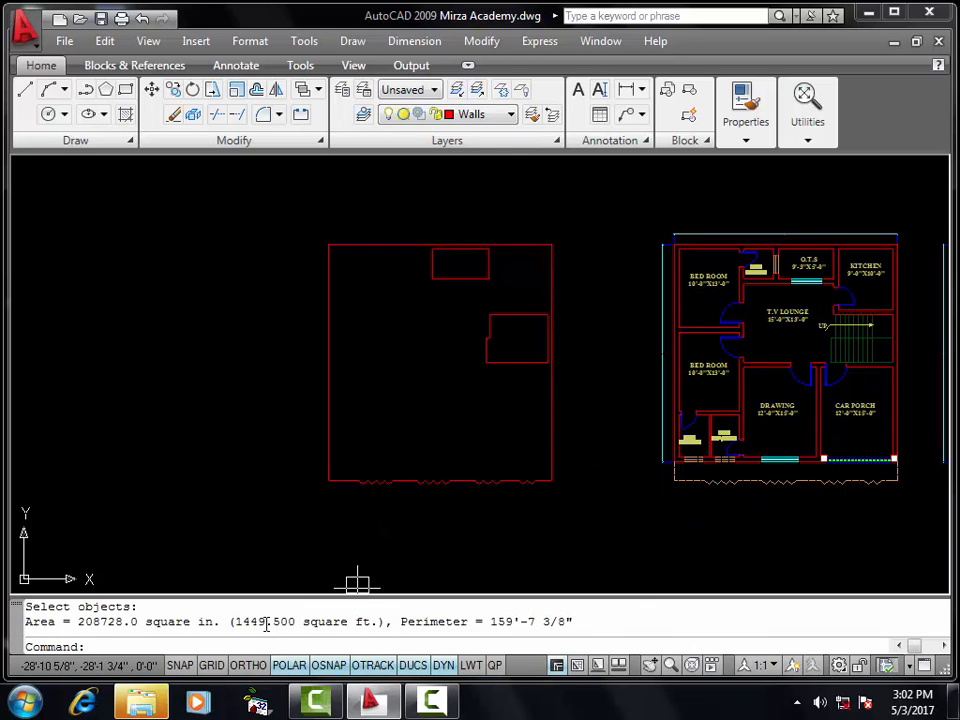
drag(233, 621, 341, 621)
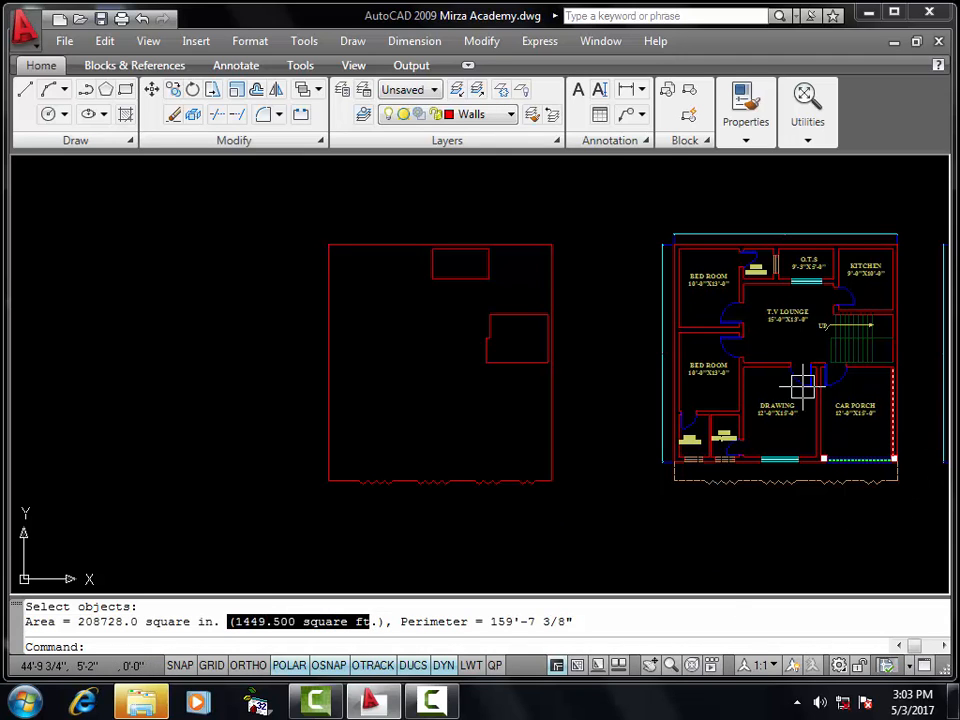
- Copy the lower BED ROOM label from the floor plan horizontally into the outer boundary outline
click(708, 370)
scroll(712, 376, up, 5)
scroll(703, 370, up, 1)
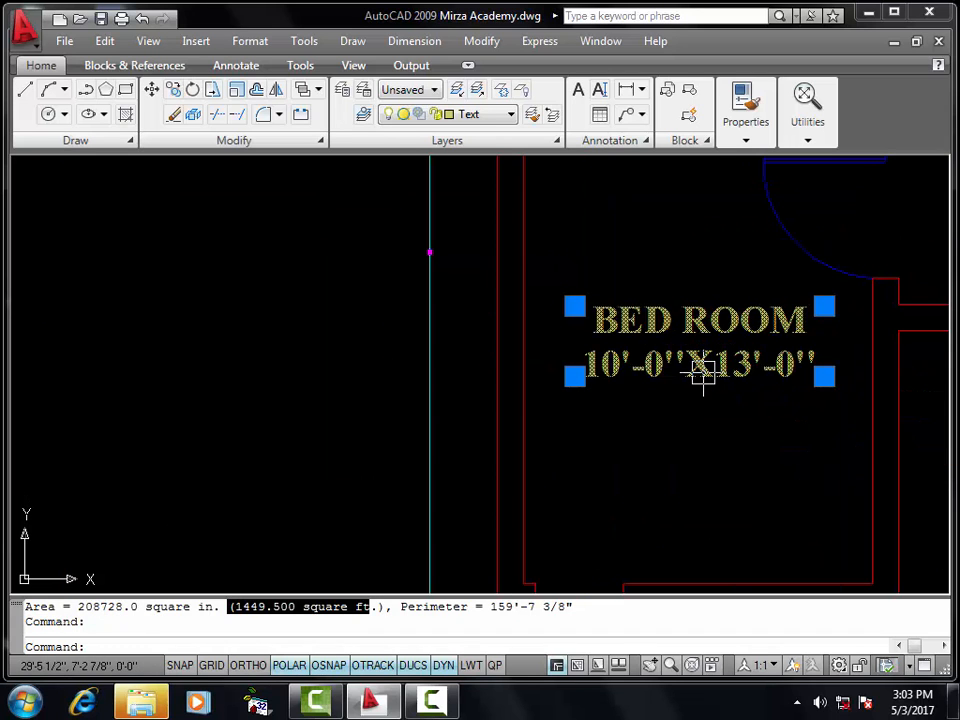
text(o)
key(Return)
click(702, 372)
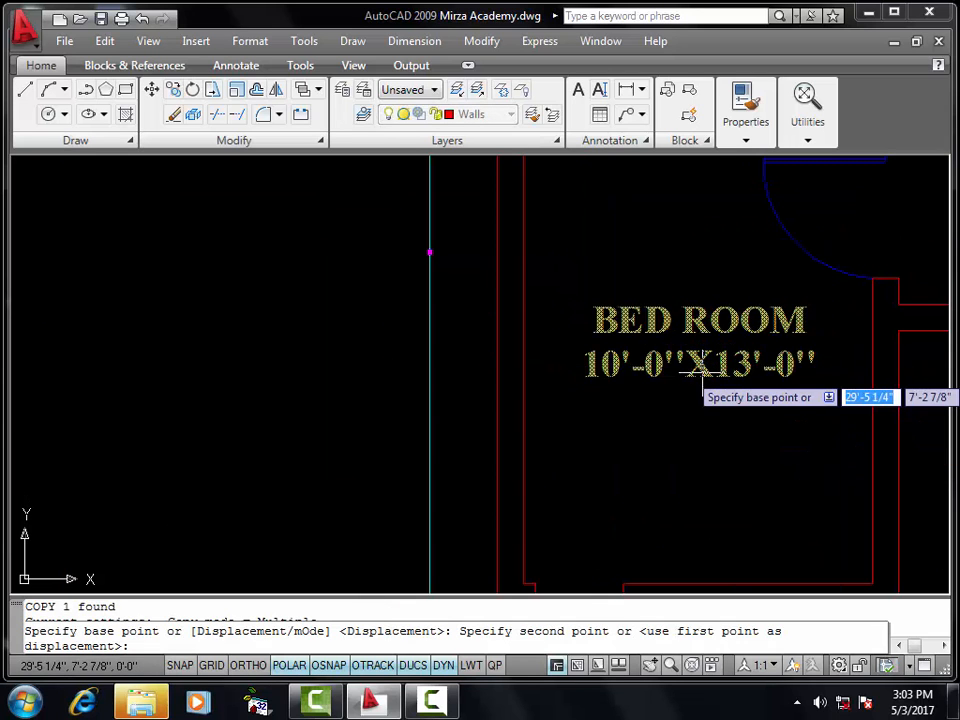
scroll(698, 372, down, 4)
middle_drag(241, 394, 929, 430)
scroll(806, 427, down, 2)
middle_drag(806, 427, 592, 422)
click(536, 407)
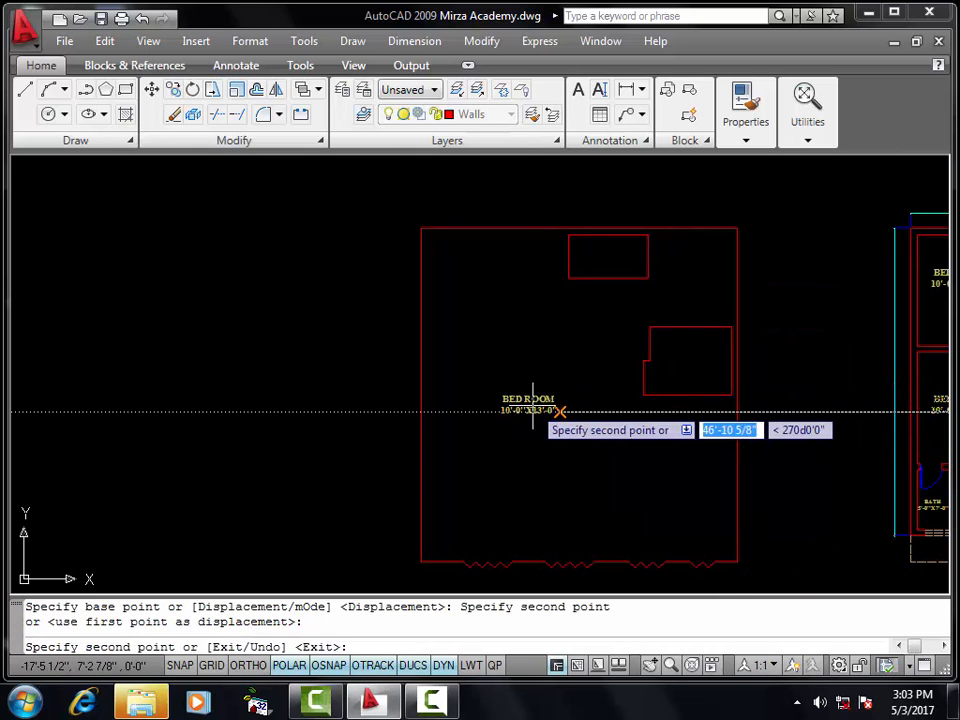
key(Escape)
- Replace the copied label's text with "COVERED AREA (A)" and widen its text box to fit one line
scroll(537, 407, up, 5)
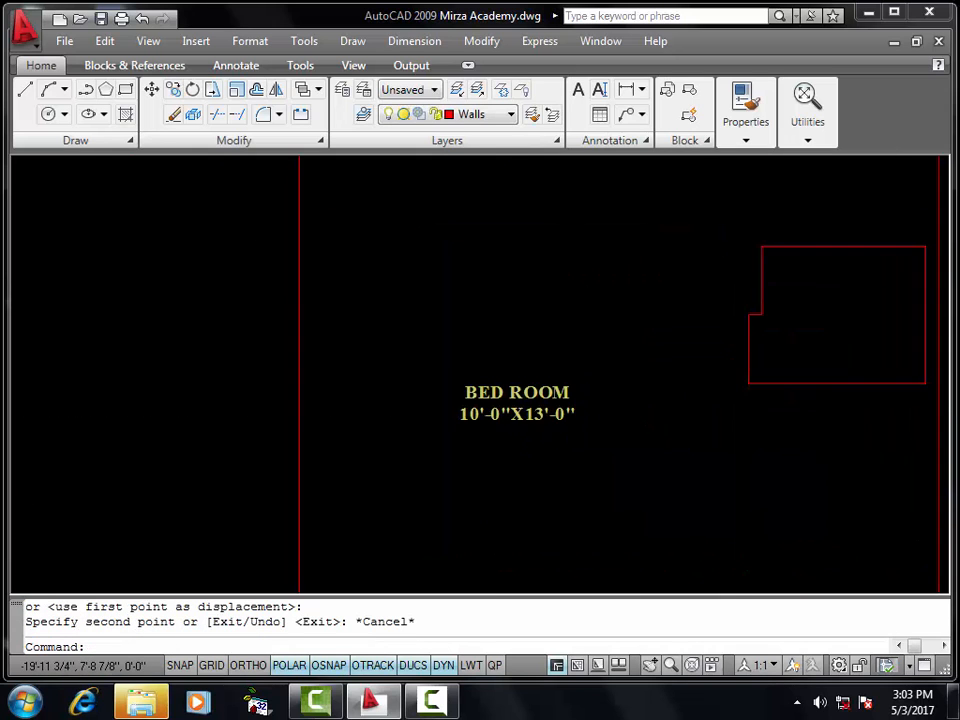
double_click(538, 405)
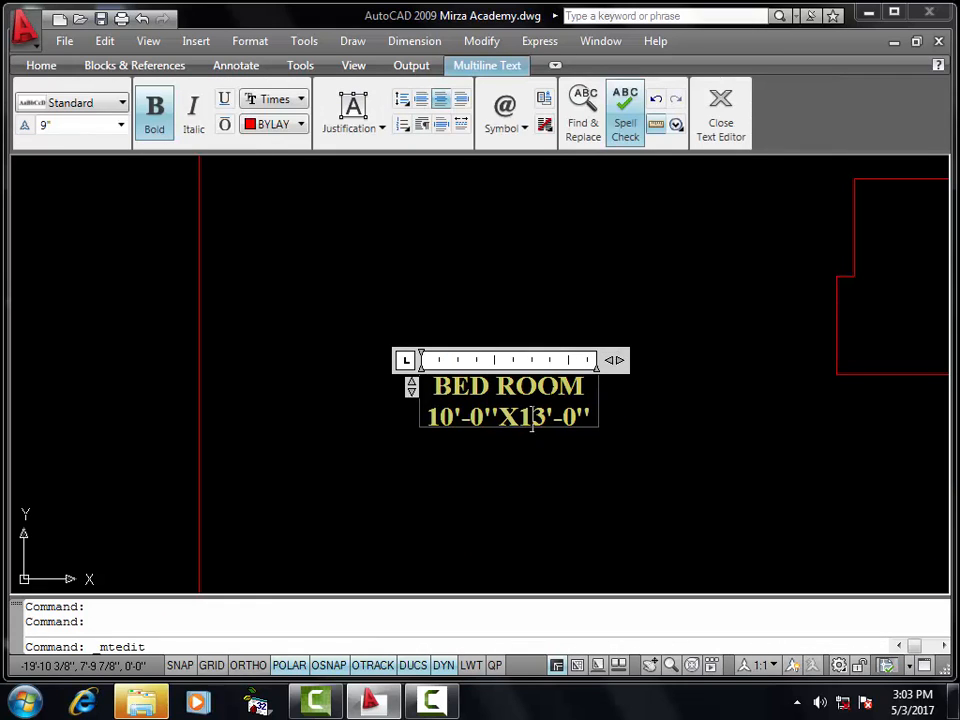
drag(586, 392, 434, 394)
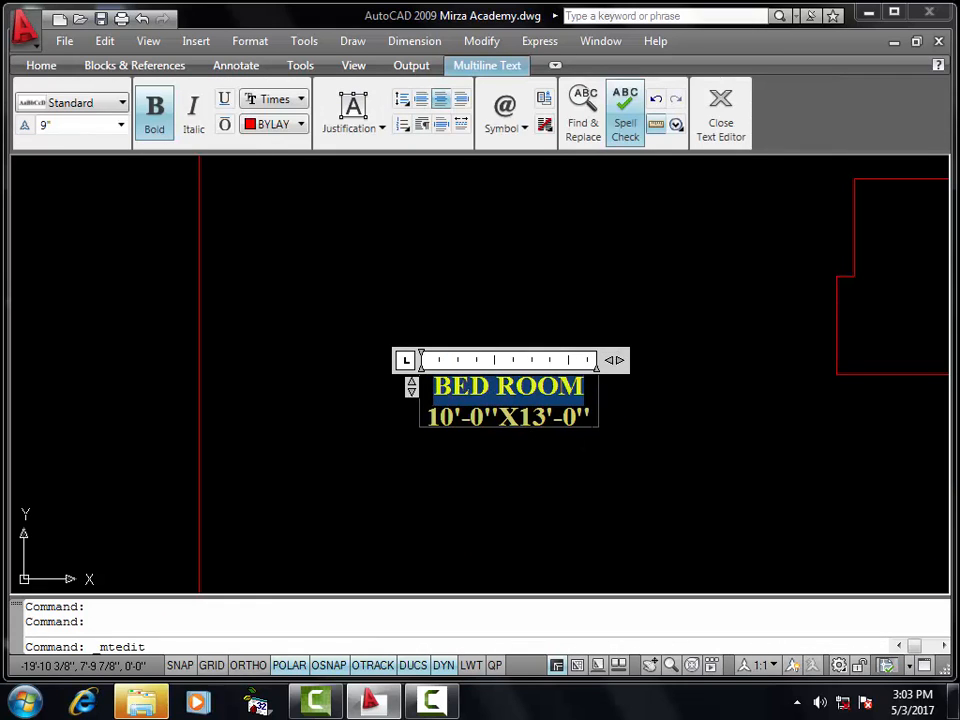
drag(592, 419, 430, 379)
key(Delete)
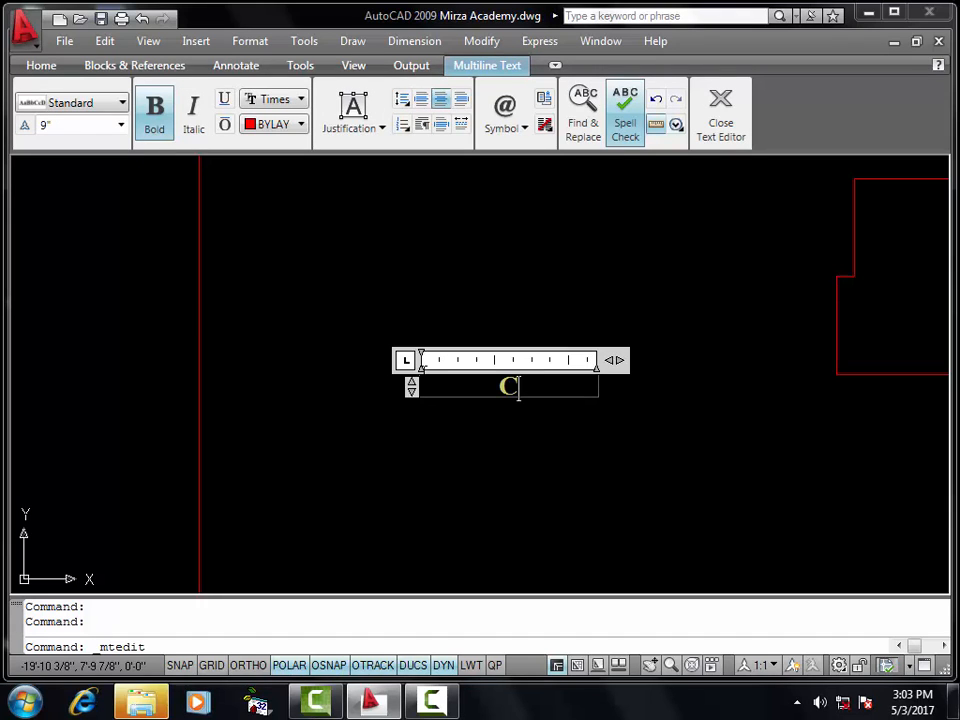
text(COVER)
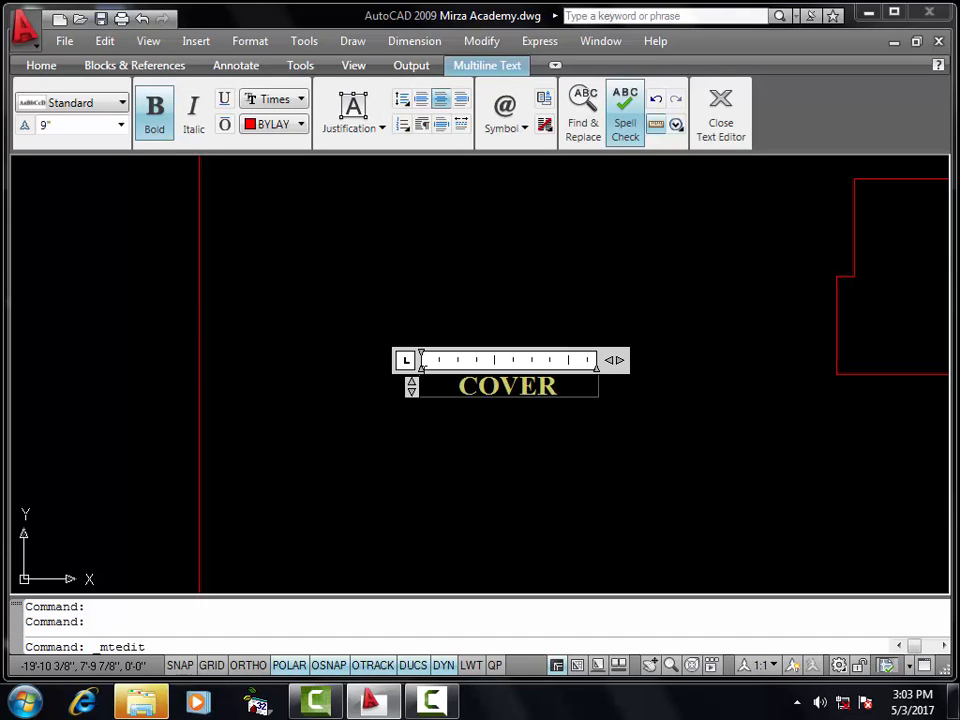
text(ED AREA)
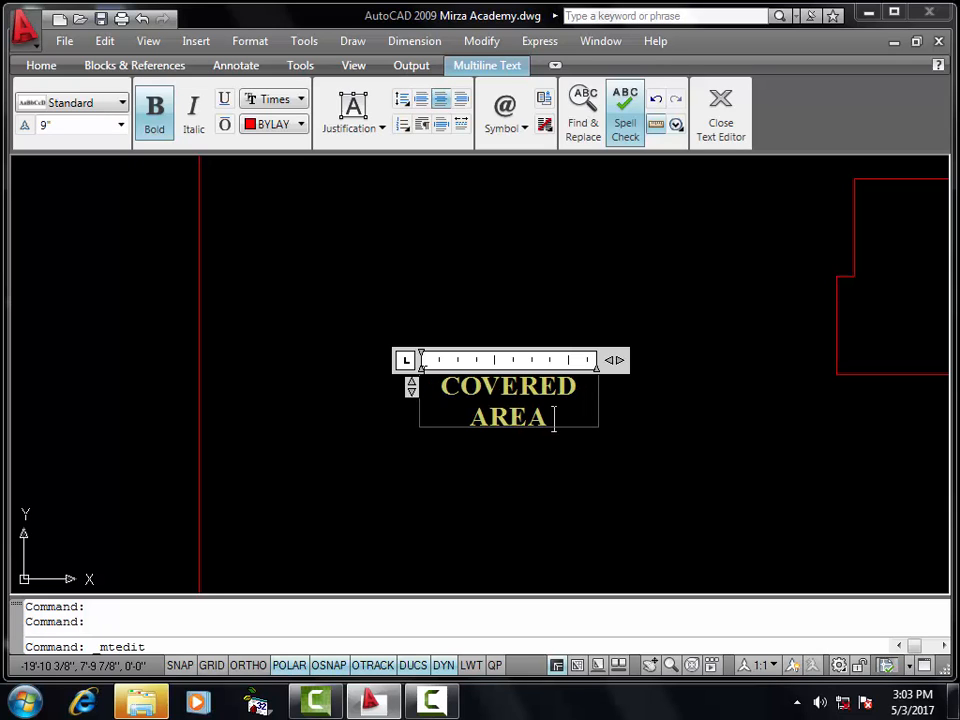
text( (A)
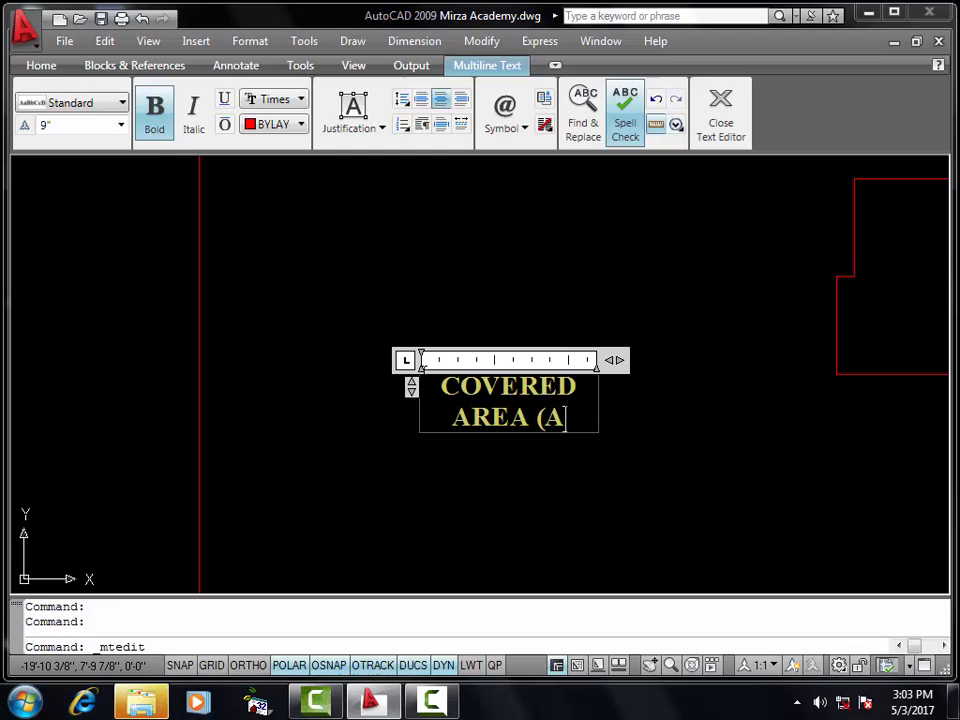
text())
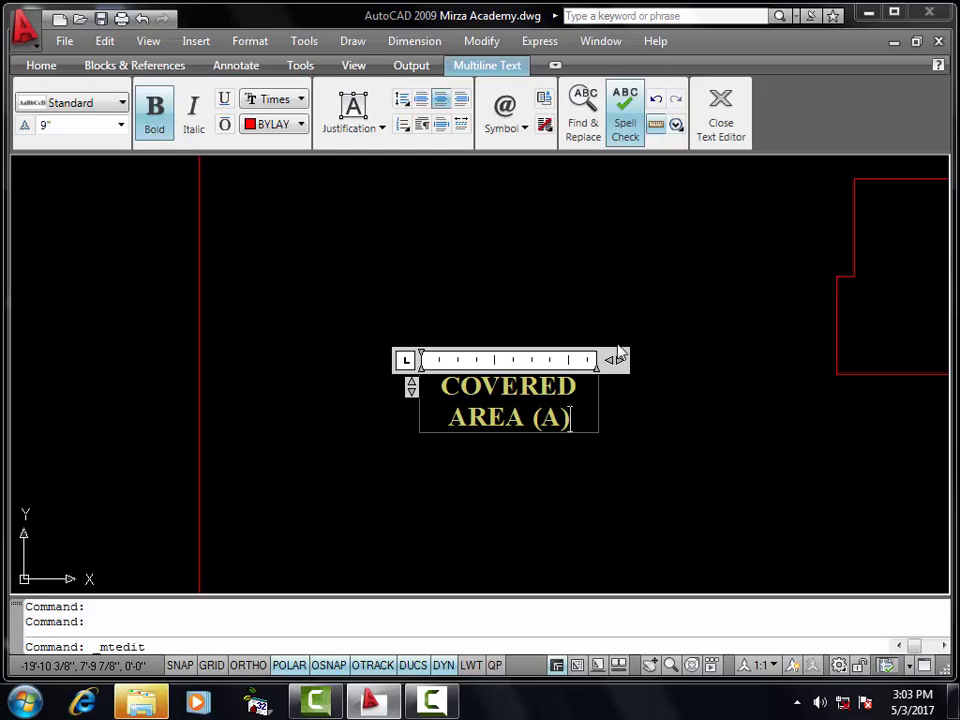
drag(617, 360, 741, 360)
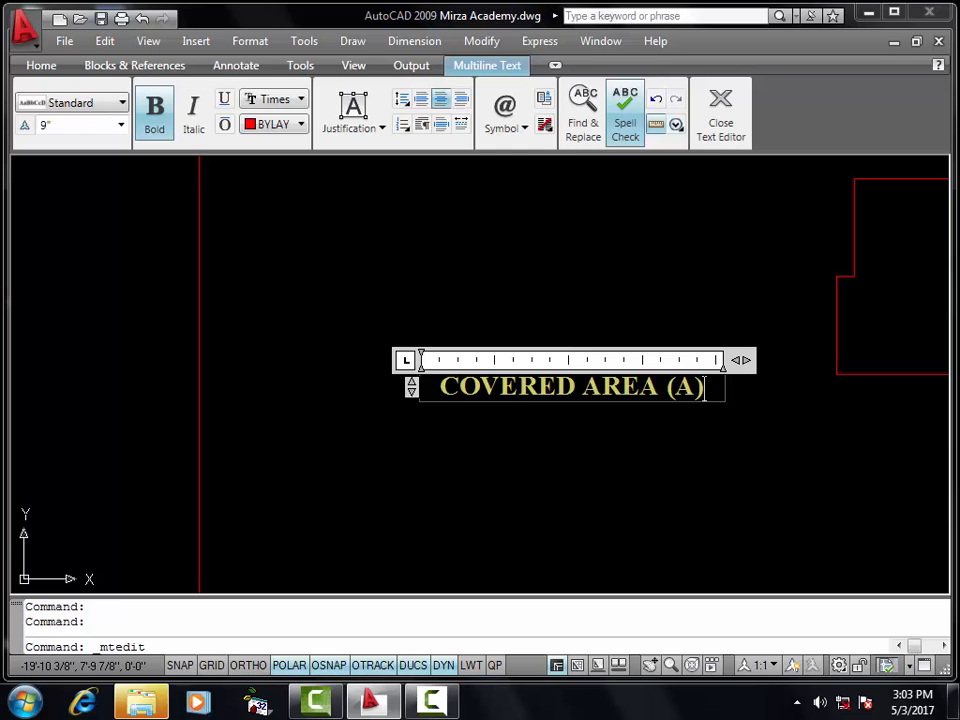
- Add the copied area as a second label line reading "1449.500 Square ft", without the opening bracket, and finish editing
text((1449.500 square ft)
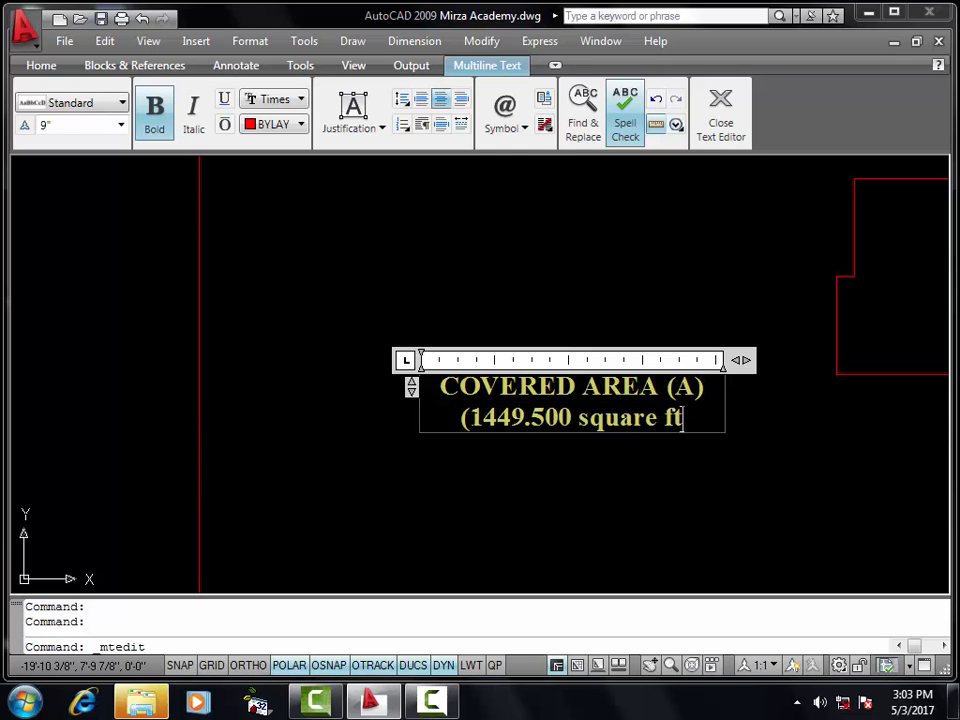
click(464, 418)
key(BackSpace)
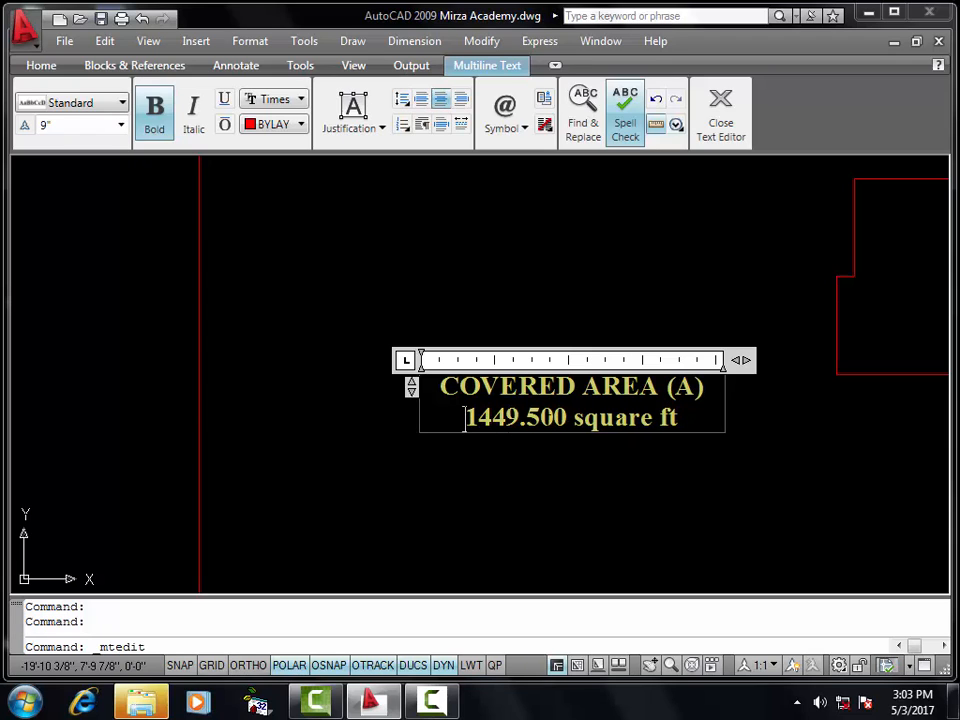
click(585, 418)
key(BackSpace)
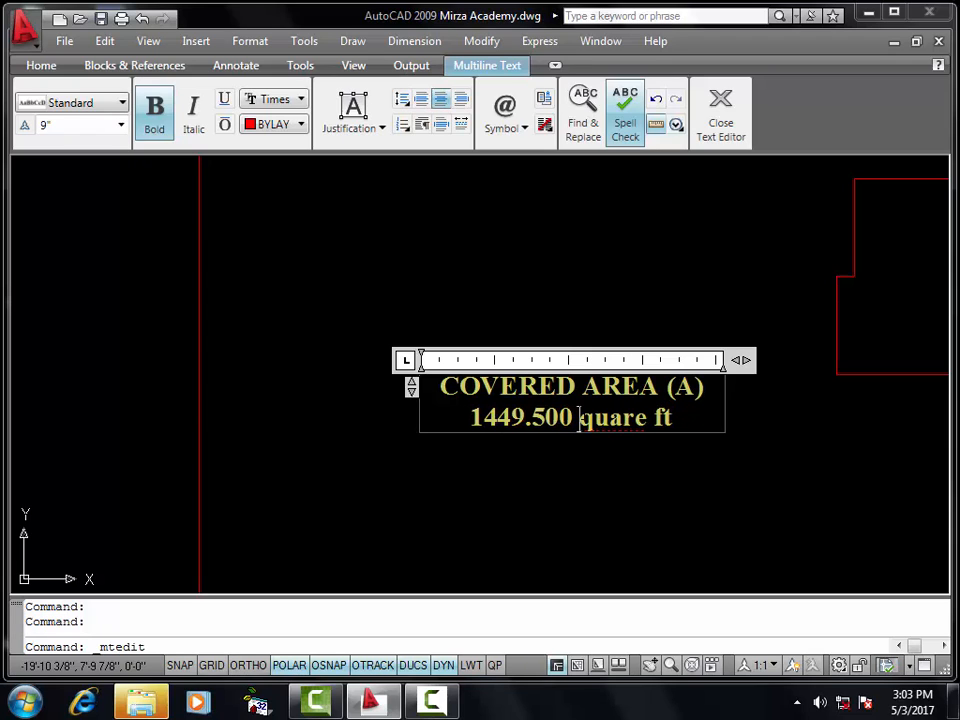
text(S)
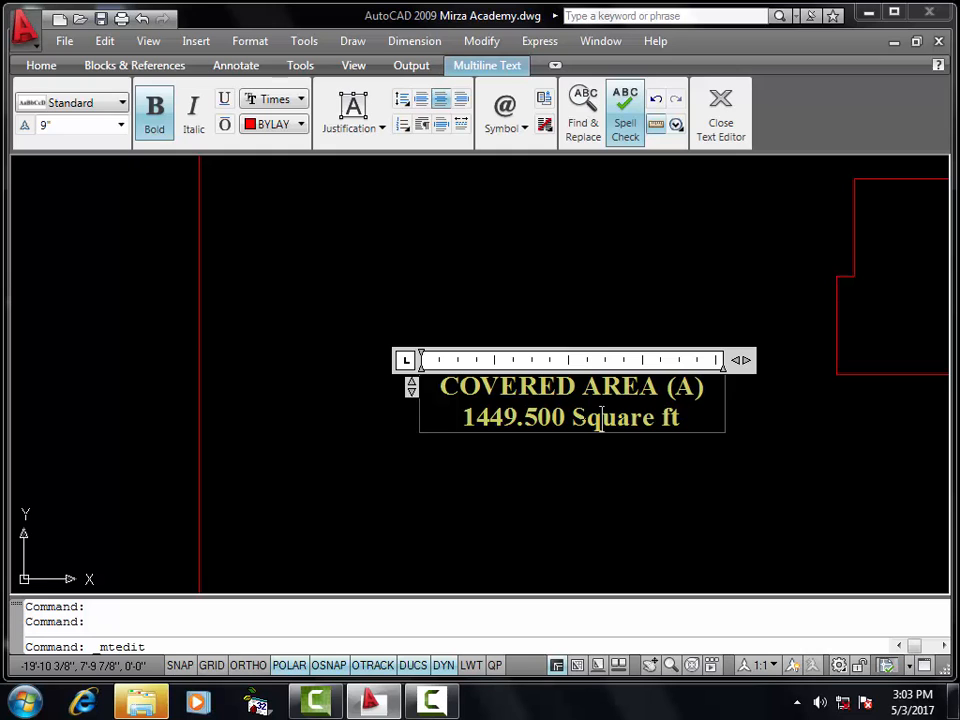
click(561, 475)
- Scale the covered area label by a factor of 2 from a base point just below it
scroll(557, 456, down, 2)
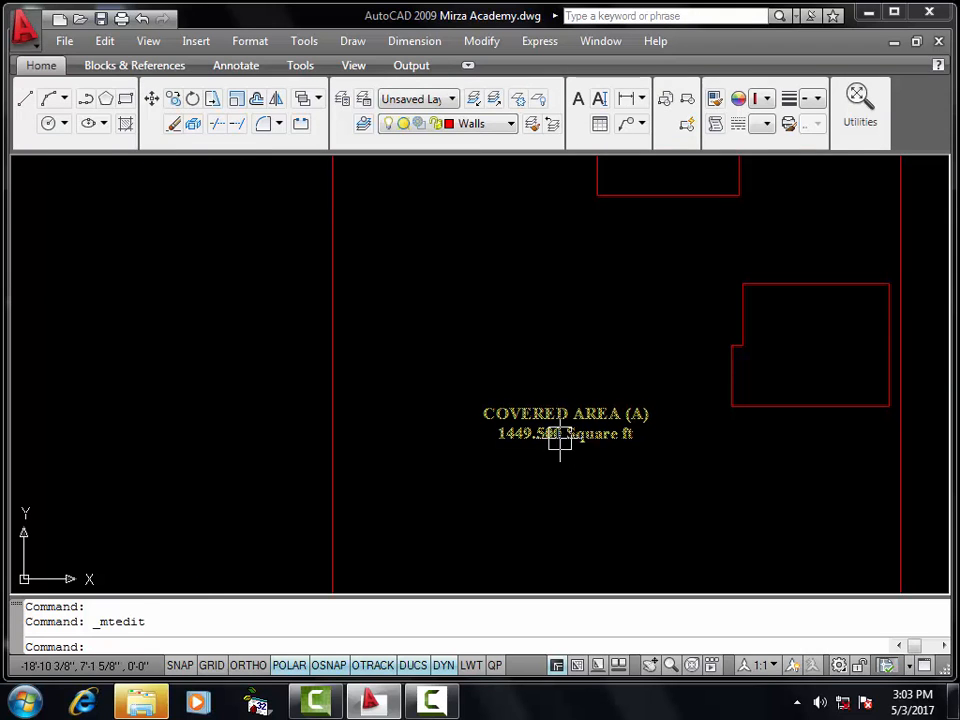
click(560, 438)
text(SC)
key(Return)
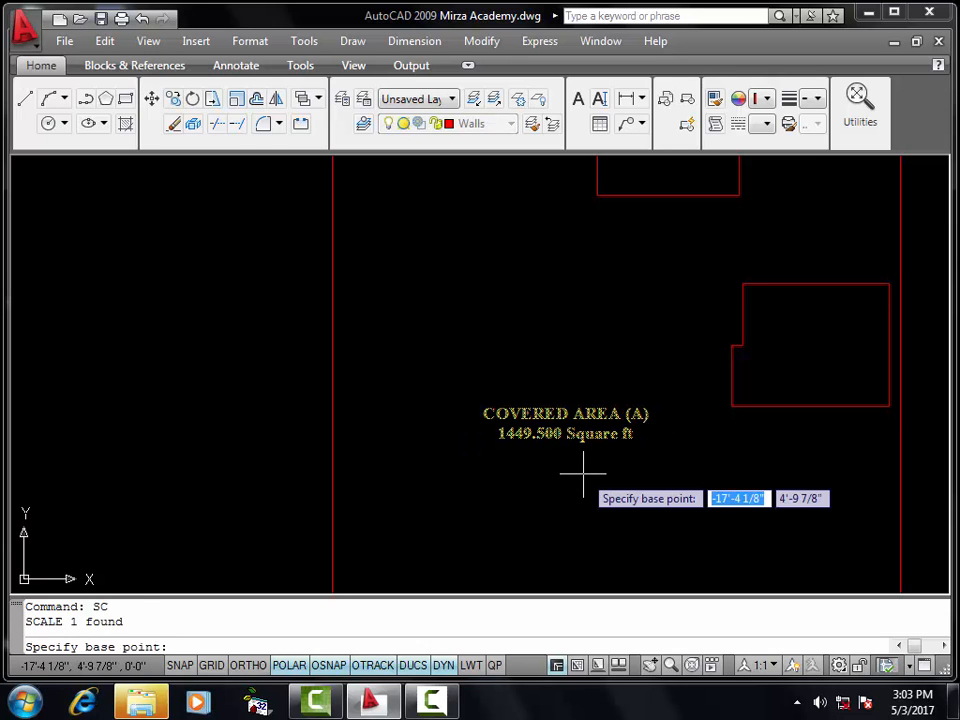
click(583, 475)
text(2)
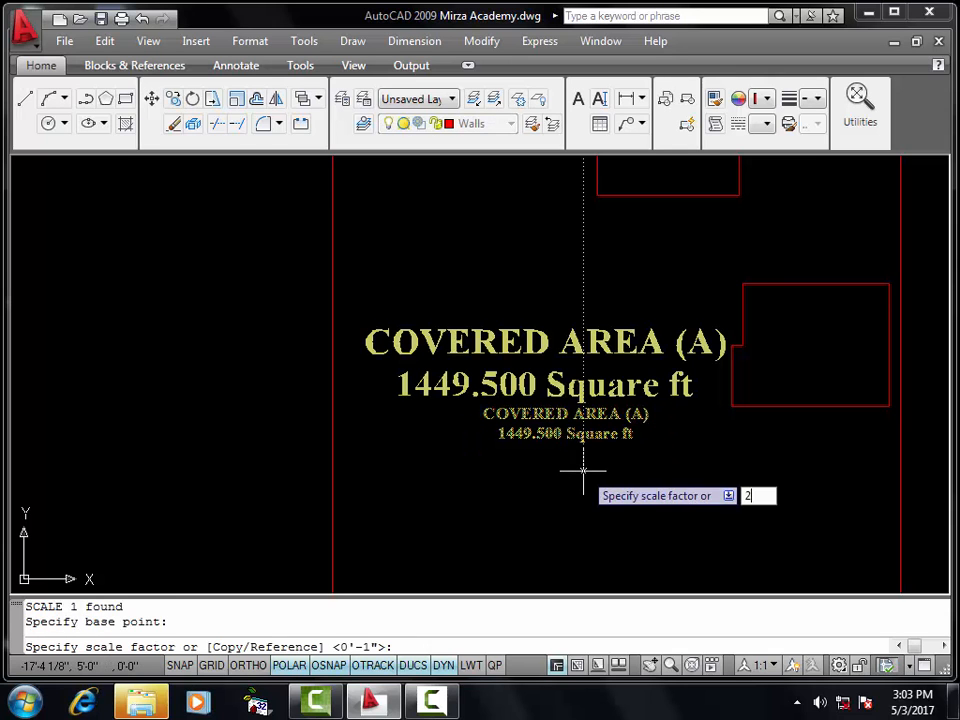
key(Return)
- Scale the covered area label by a factor of .75 from a base point just below it
scroll(583, 469, down, 4)
middle_drag(583, 469, 527, 363)
click(525, 372)
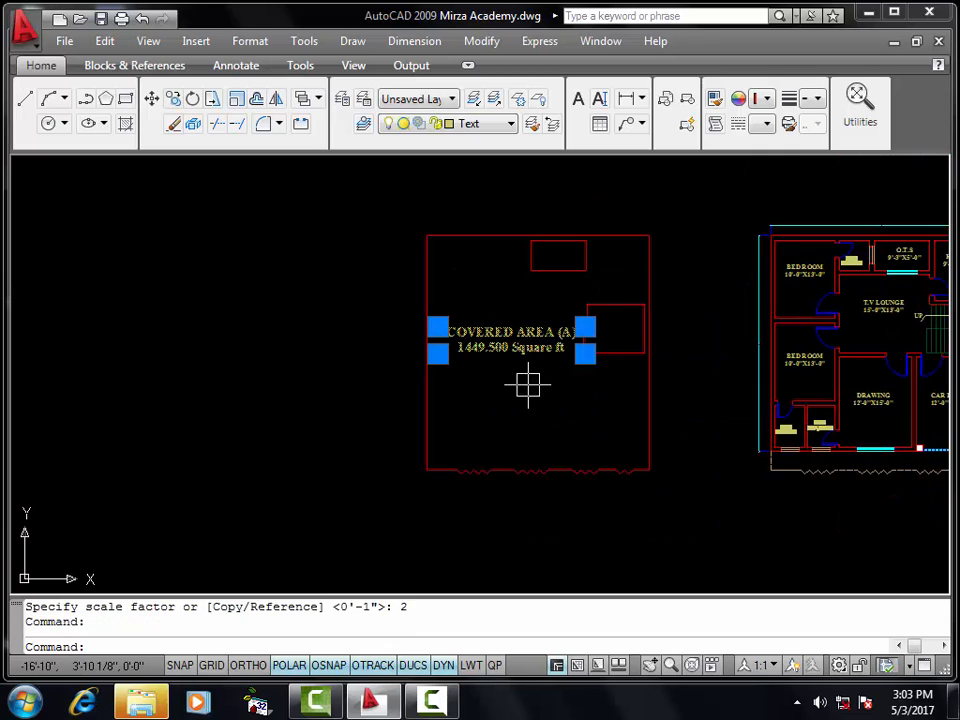
text(SC)
key(Return)
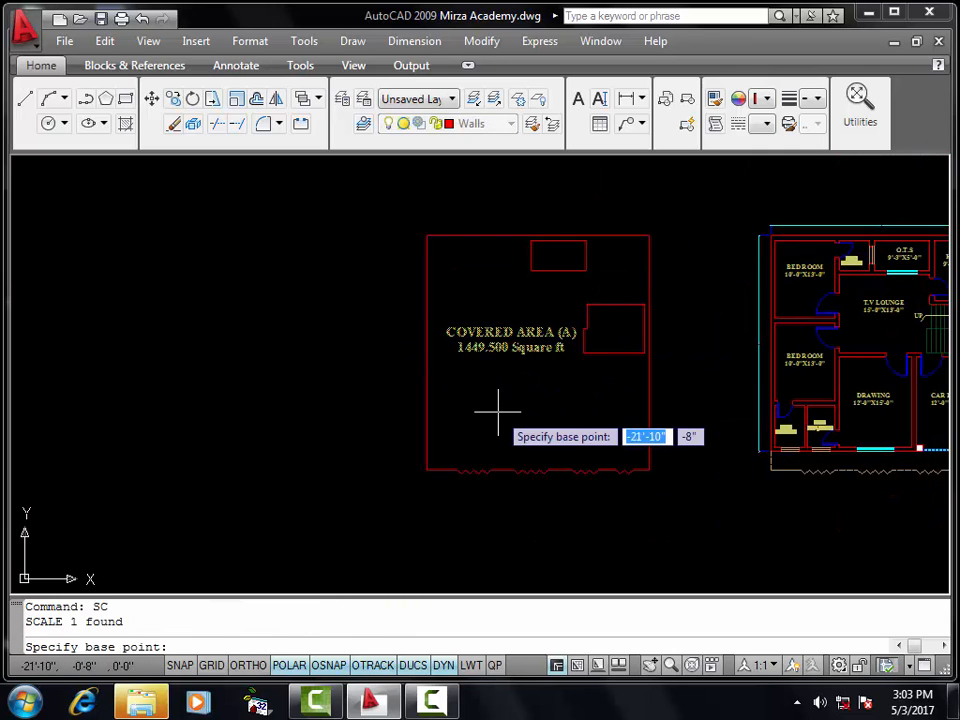
click(497, 411)
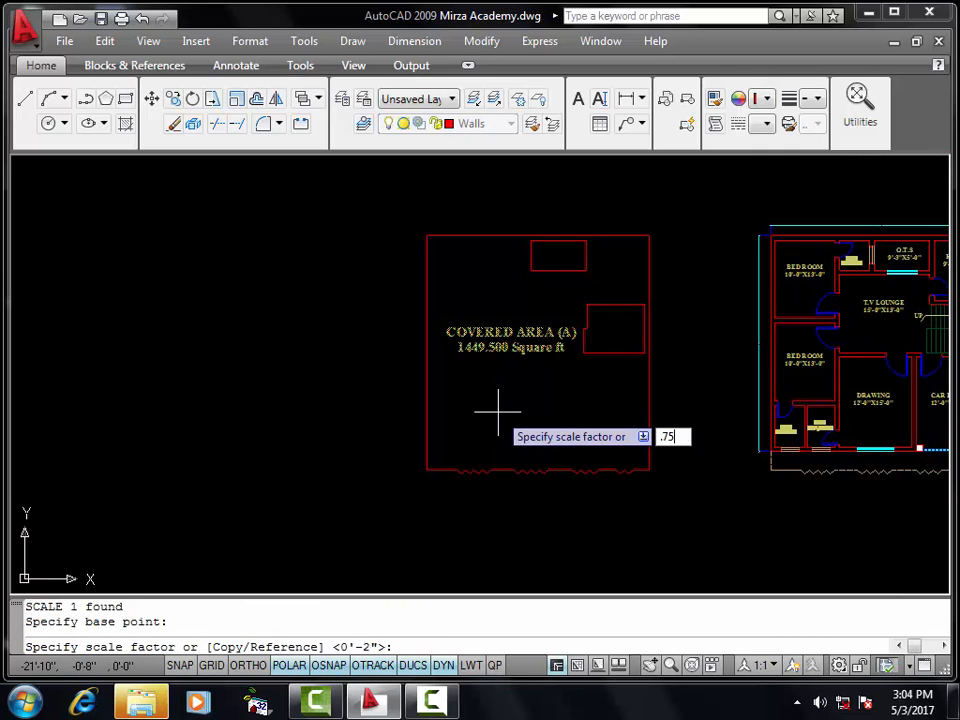
text(.75)
key(Return)
- Move the covered area label slightly down and to the right within the outer boundary outline
scroll(500, 412, up, 3)
click(515, 318)
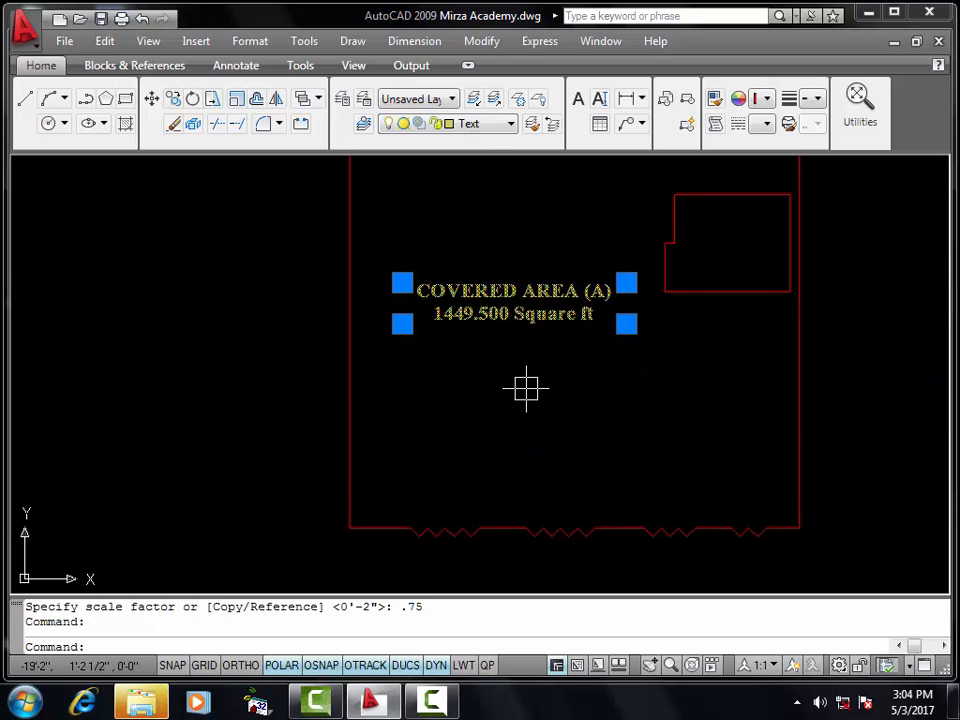
text(M)
key(Return)
click(546, 400)
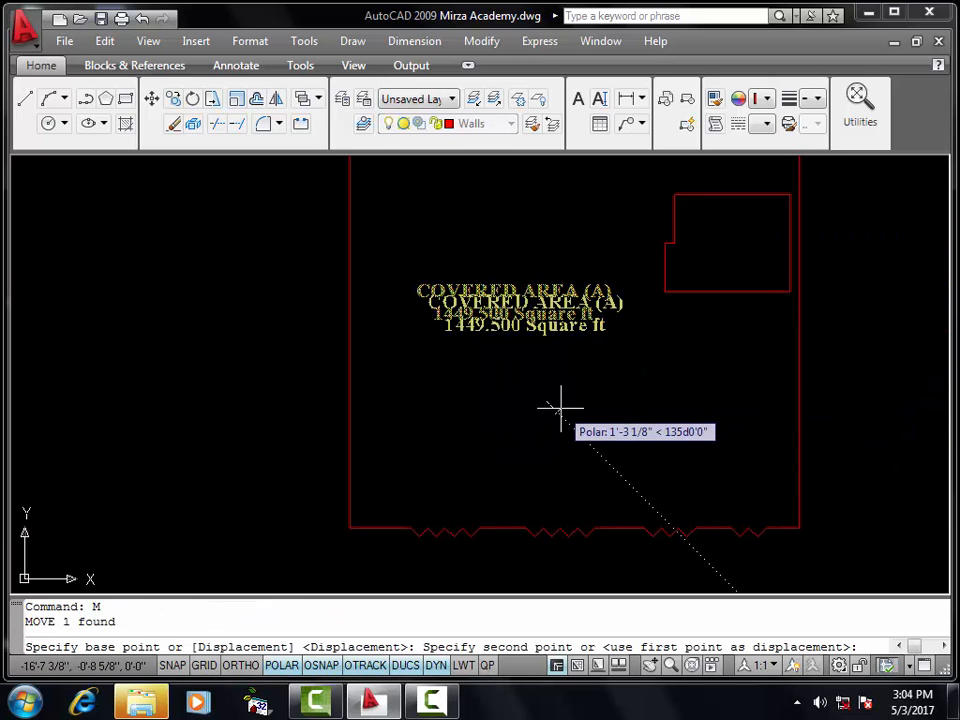
click(564, 416)
- Measure the area of the closed staircase outline as an object and copy its square-foot value
middle_drag(753, 340, 656, 463)
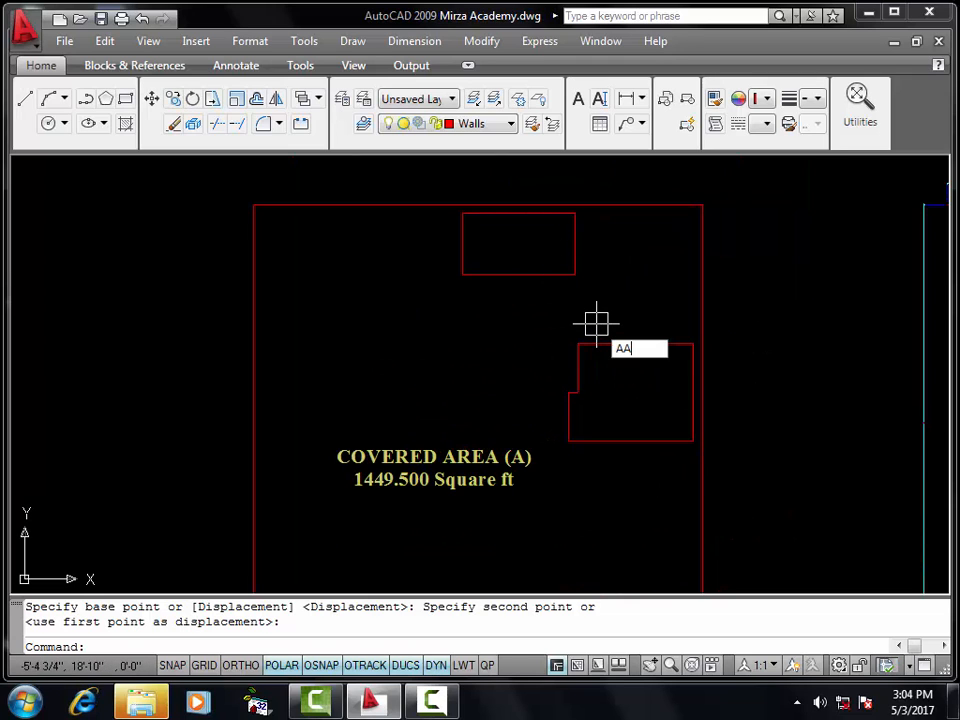
key(Return)
text(o)
key(Return)
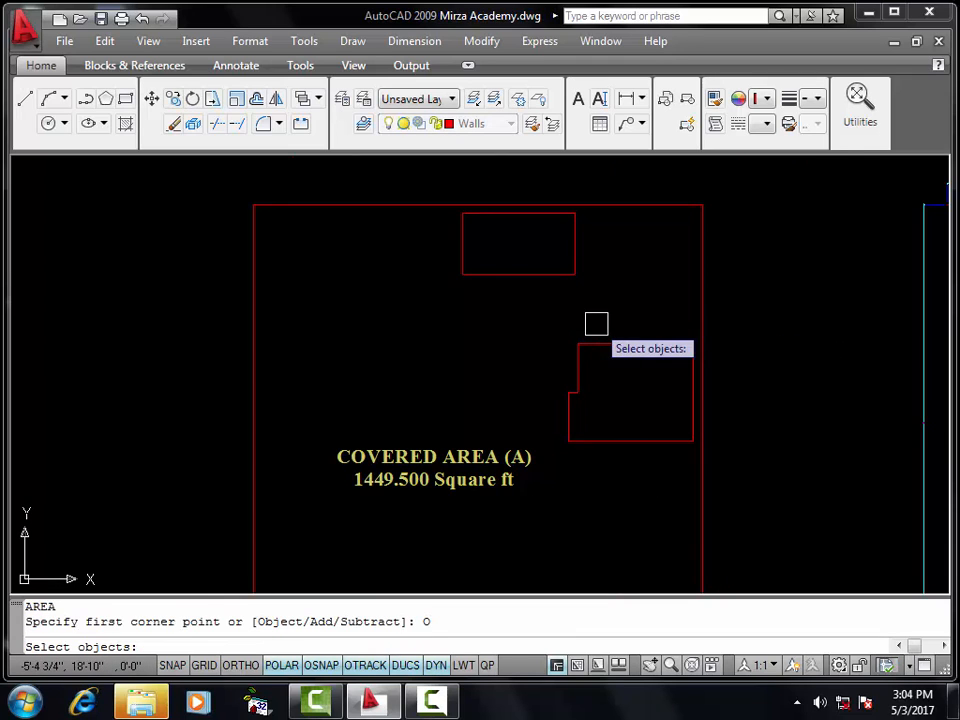
click(595, 343)
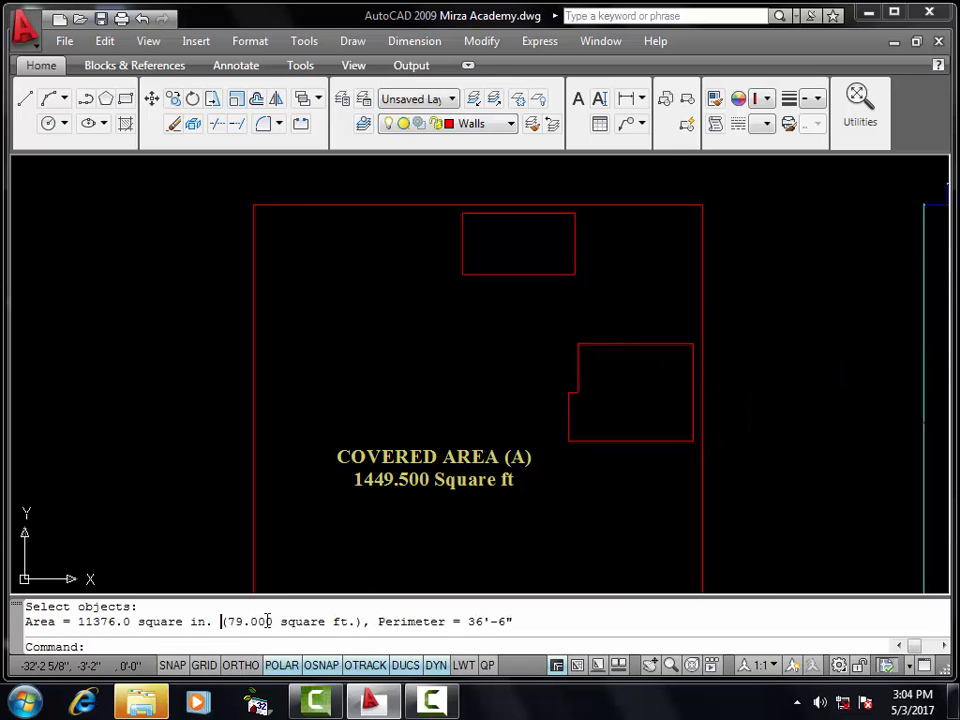
drag(267, 621, 339, 622)
right_click(351, 622)
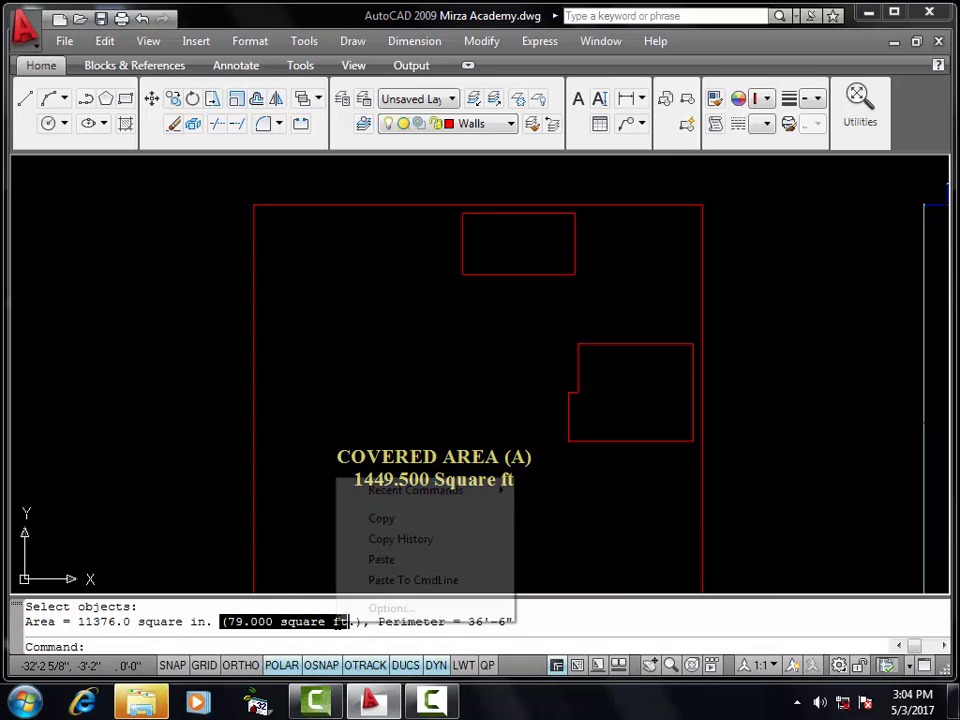
click(381, 520)
- Copy the upper BATH label from the floor plan into the staircase outline
scroll(380, 520, down, 2)
scroll(381, 520, down, 2)
scroll(700, 420, up, 8)
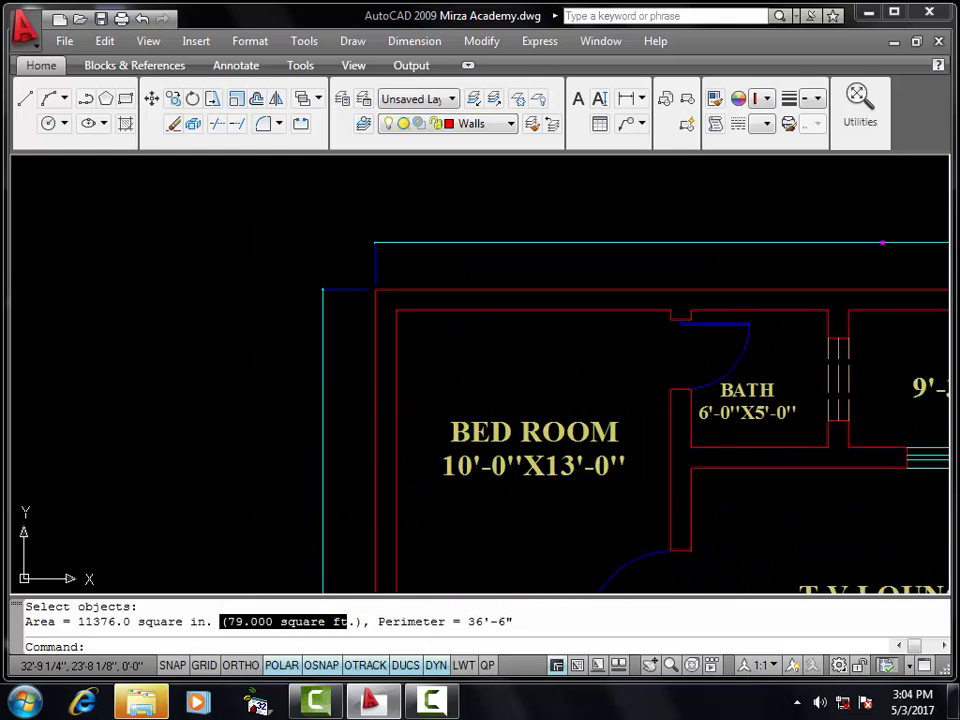
click(748, 408)
text(co)
key(Return)
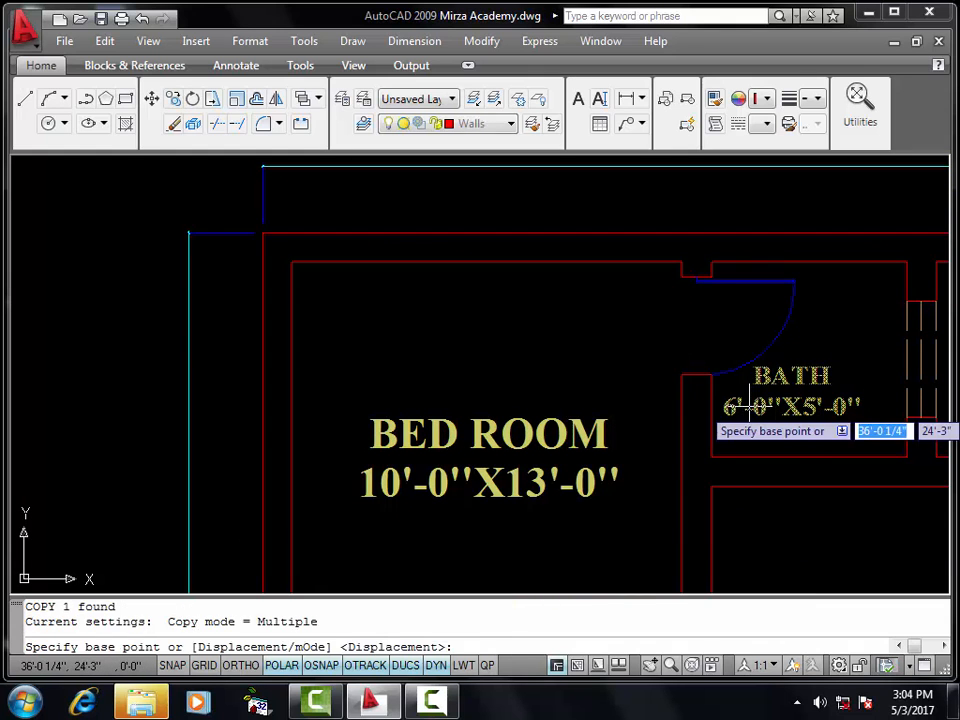
click(745, 406)
middle_drag(407, 366, 478, 216)
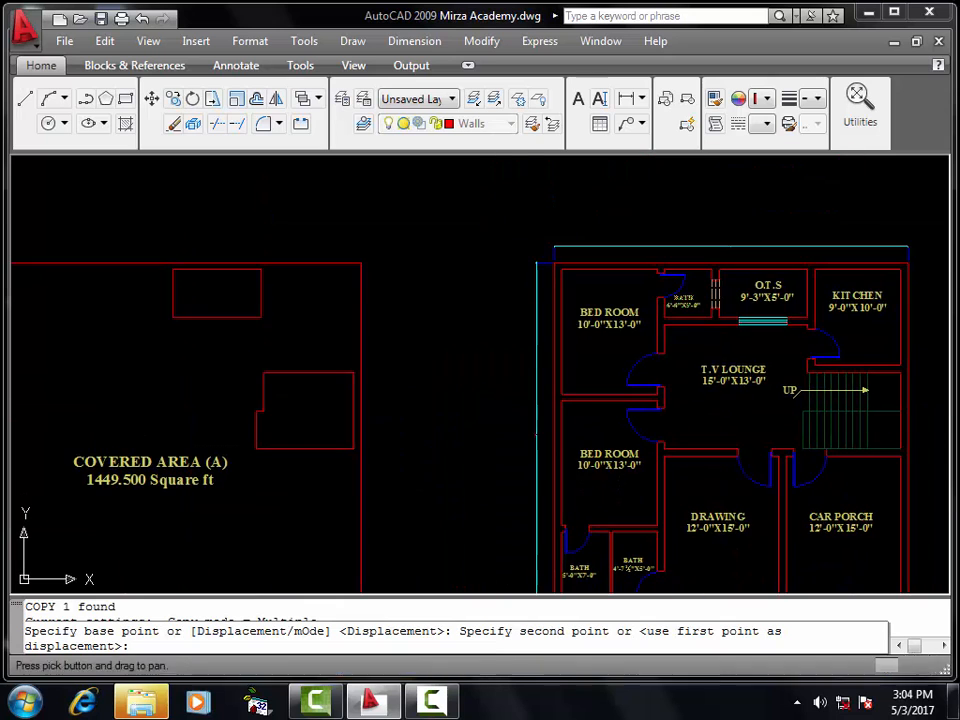
scroll(289, 392, up, 5)
click(309, 416)
key(Escape)
- Replace the copied label's text with "OPEN AREA (B)" and widen its text box to fit one line
double_click(334, 420)
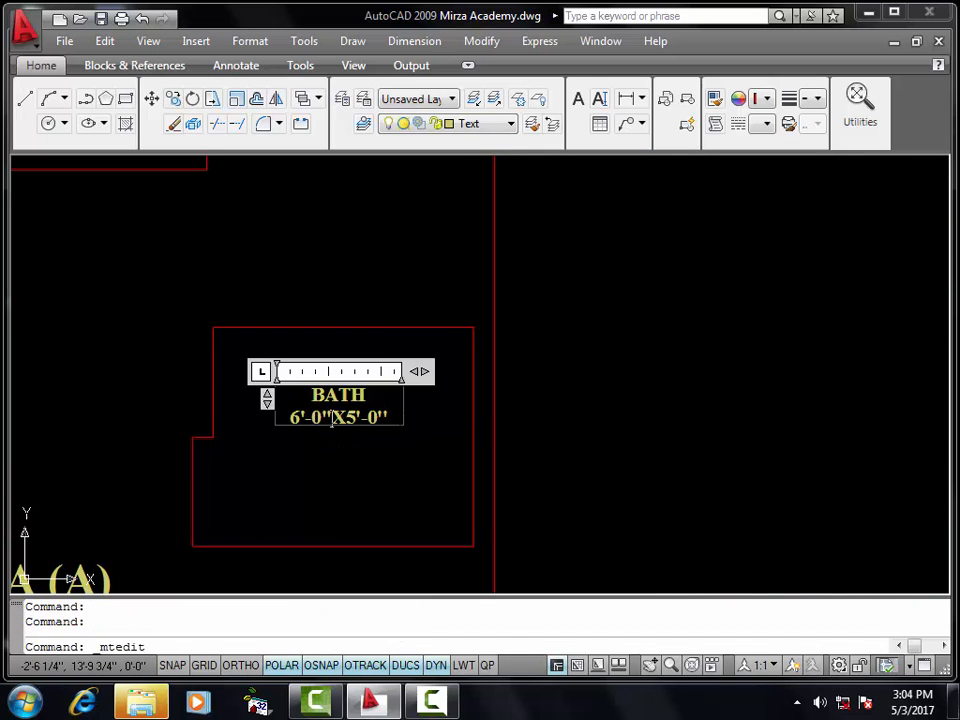
text(OPEB)
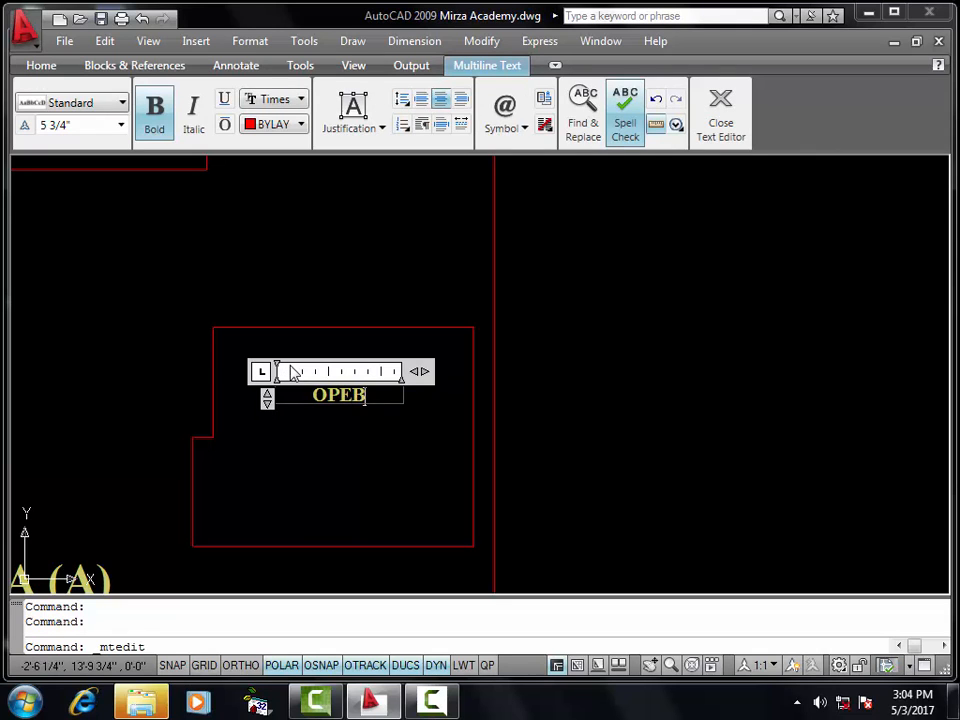
key(BackSpace)
text(N AREA)
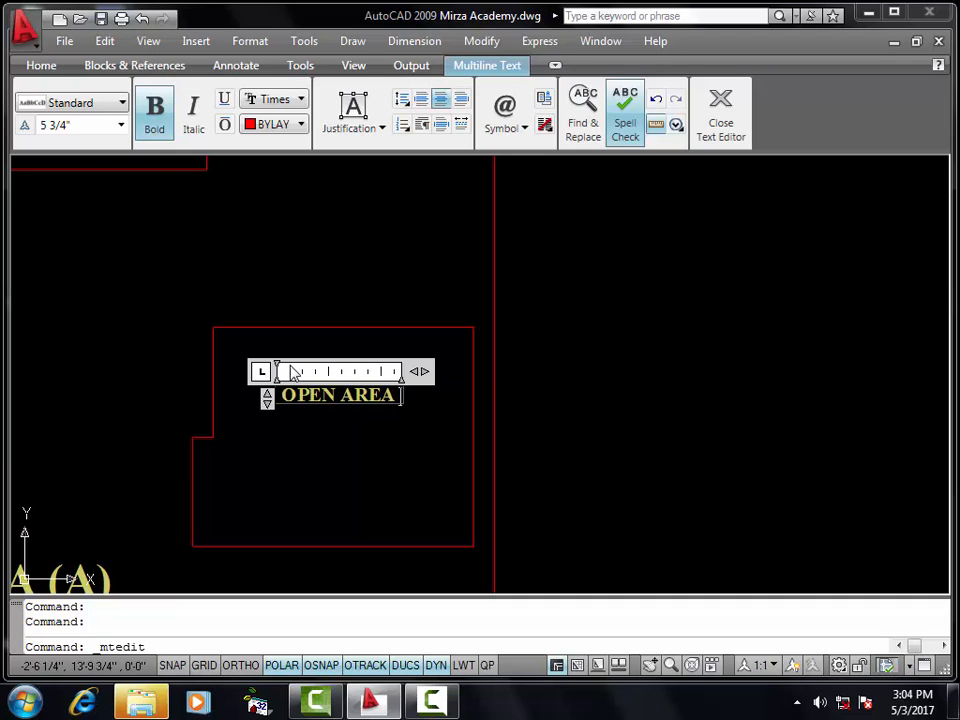
text( (B)
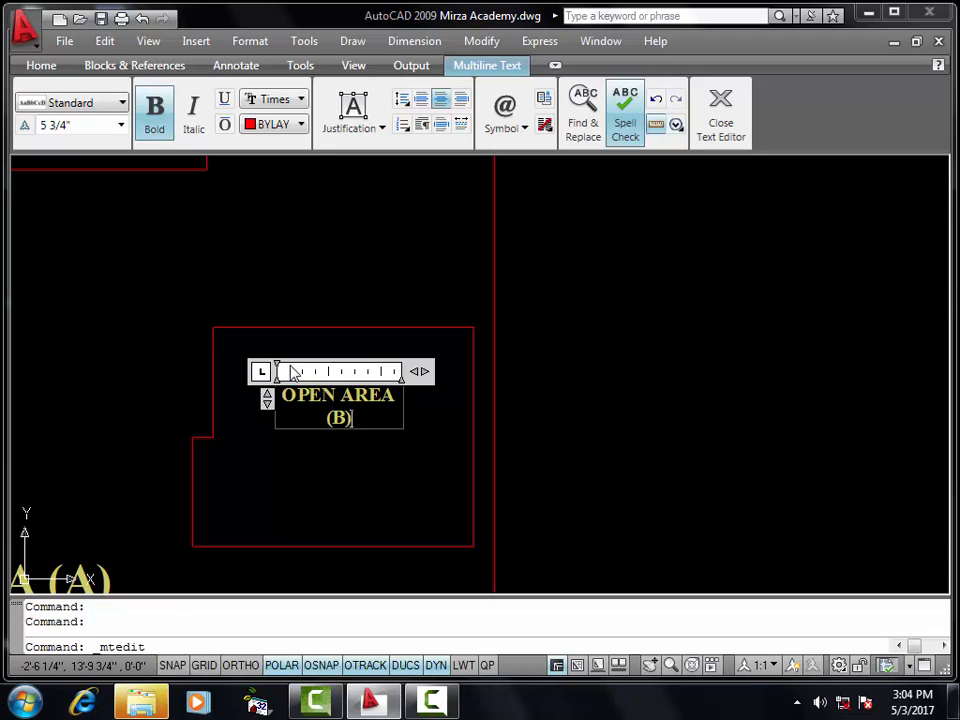
drag(420, 371, 500, 371)
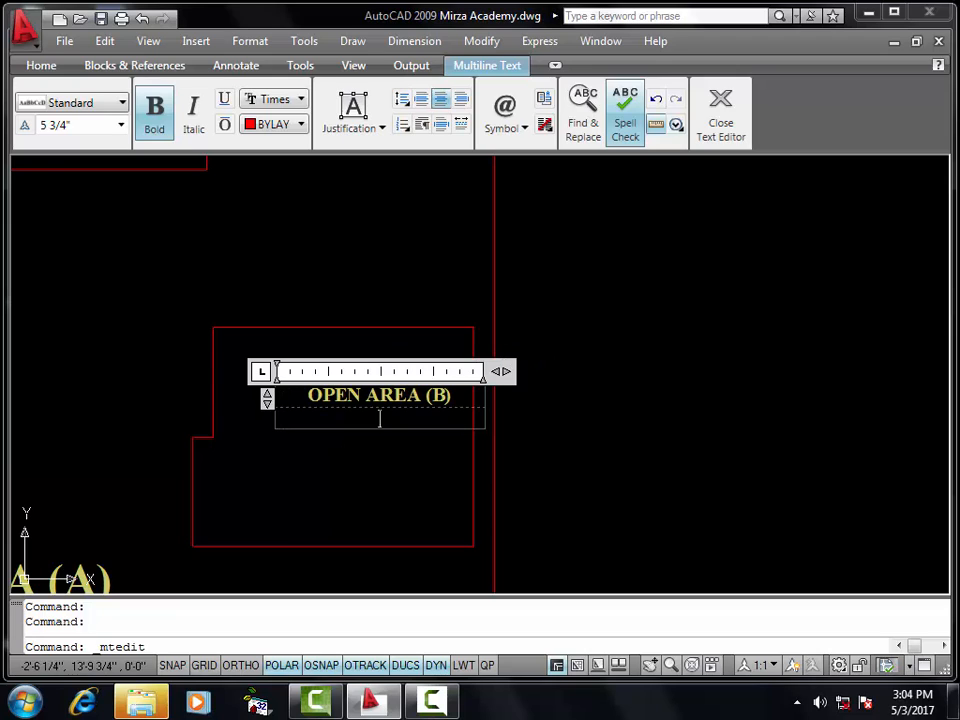
- Add the copied area as a second label line reading "79.000 Square ft", without the opening bracket, and finish editing
key(ctrl+v)
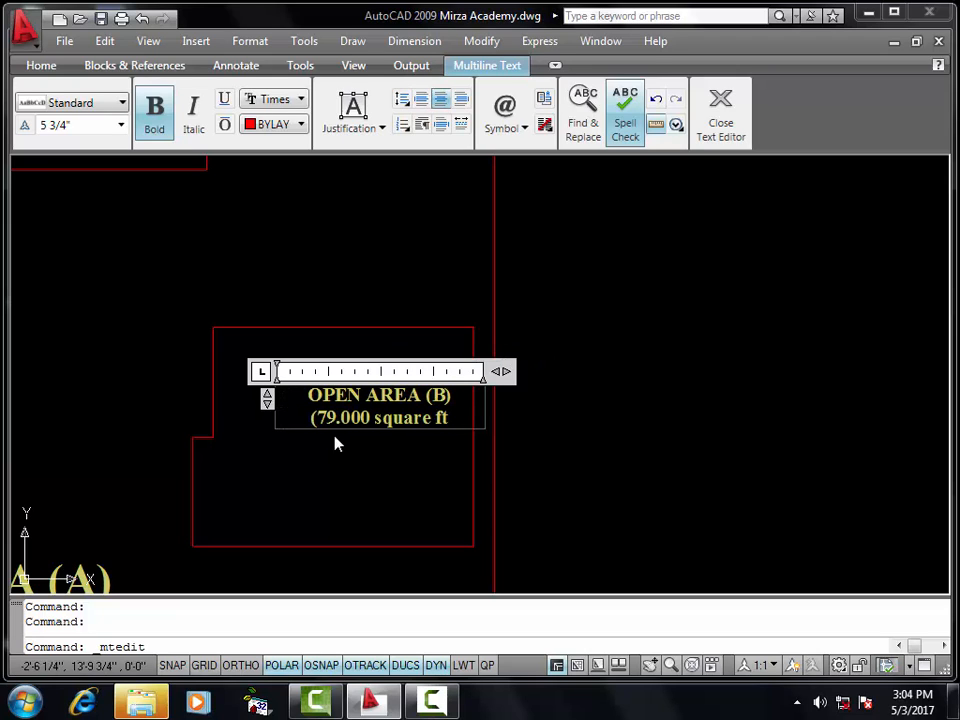
key(BackSpace)
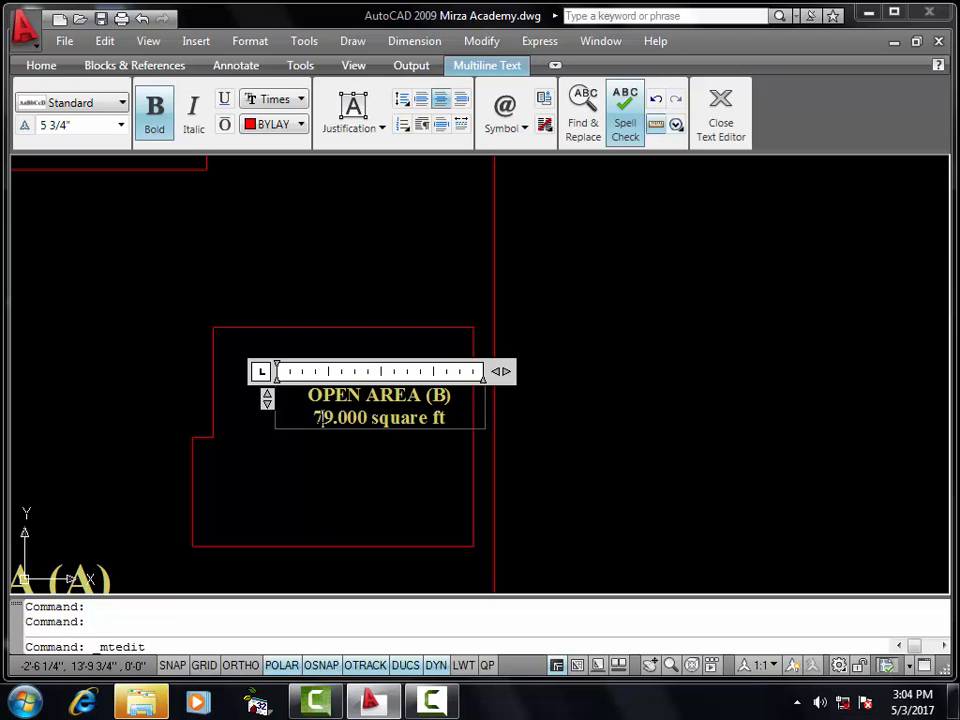
key(BackSpace)
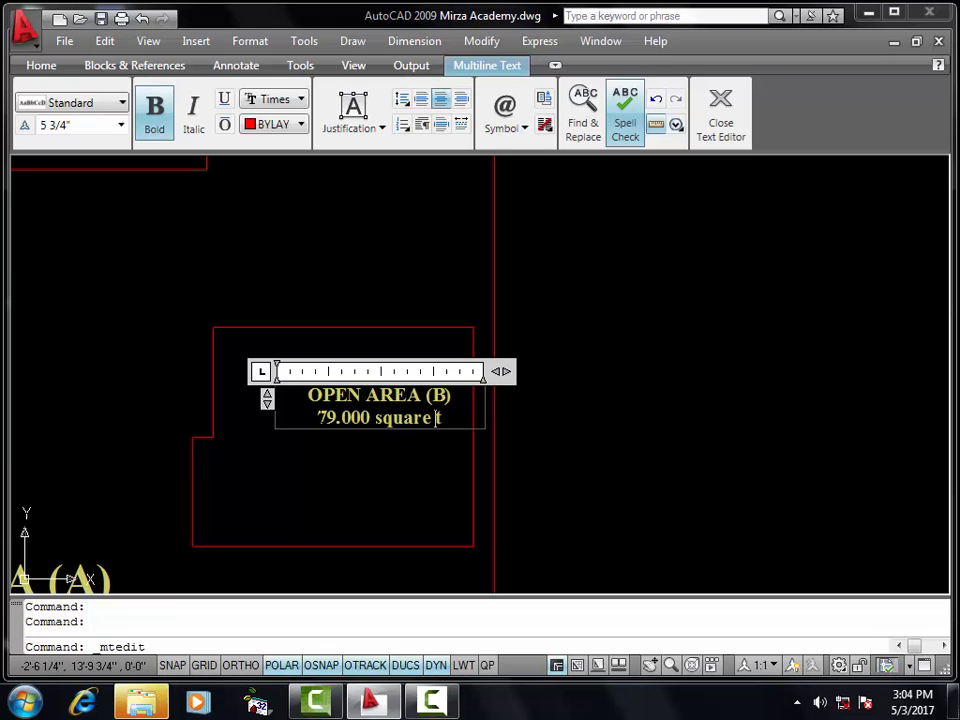
text(F)
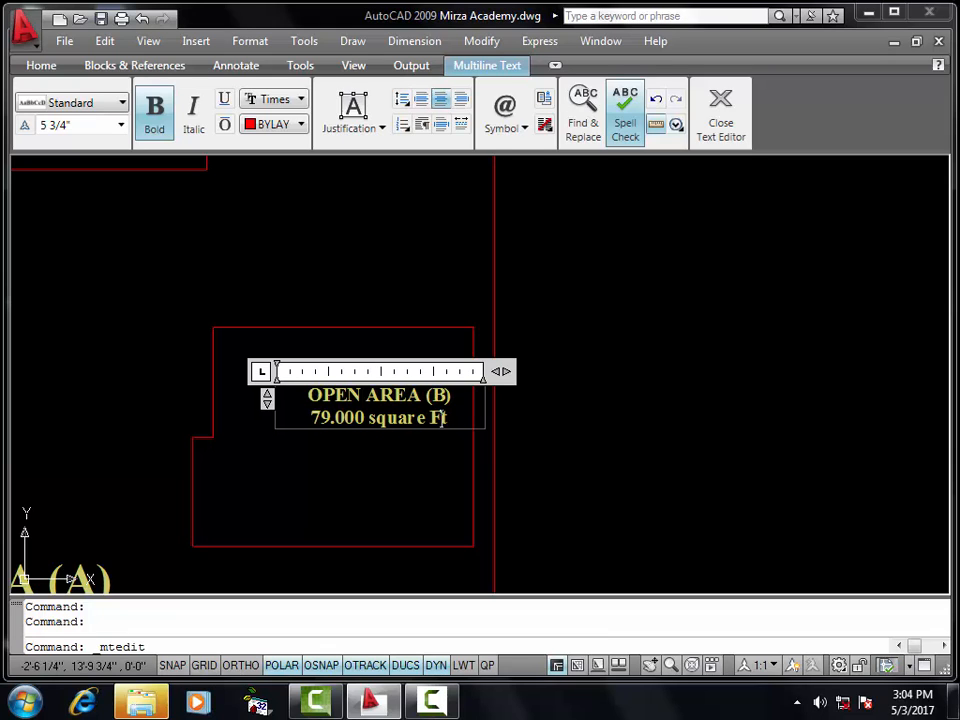
key(BackSpace)
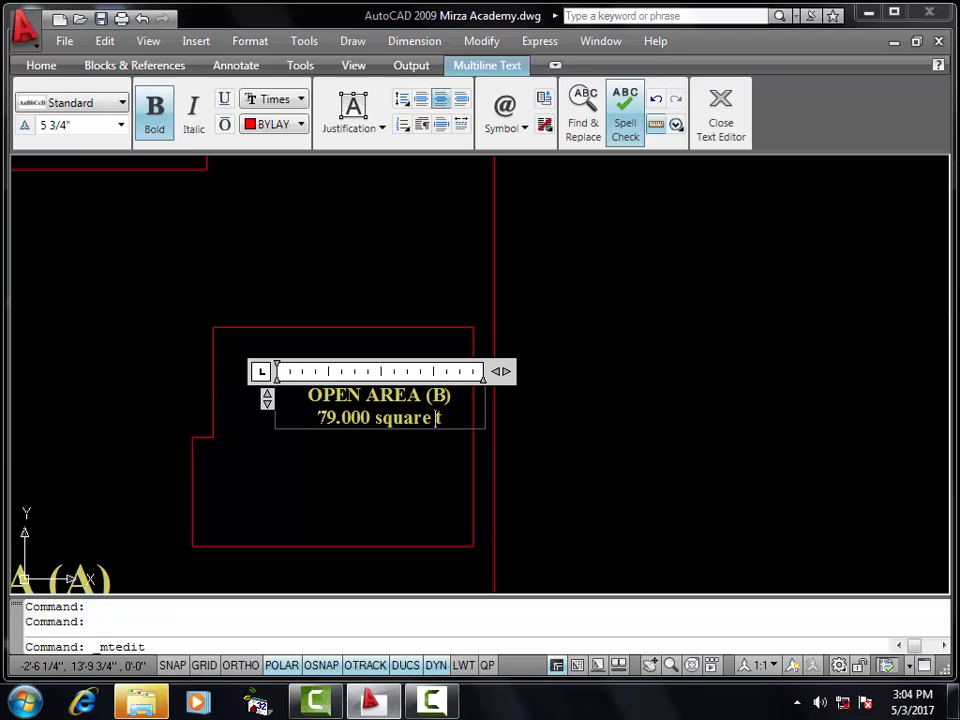
key(BackSpace)
text(S)
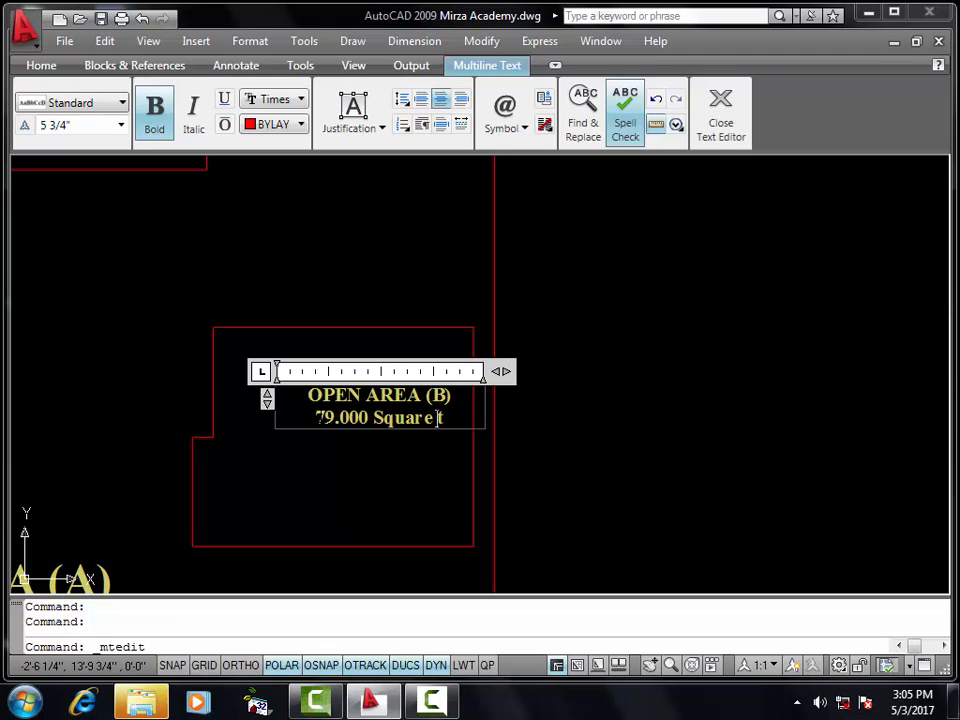
text(f)
click(409, 455)
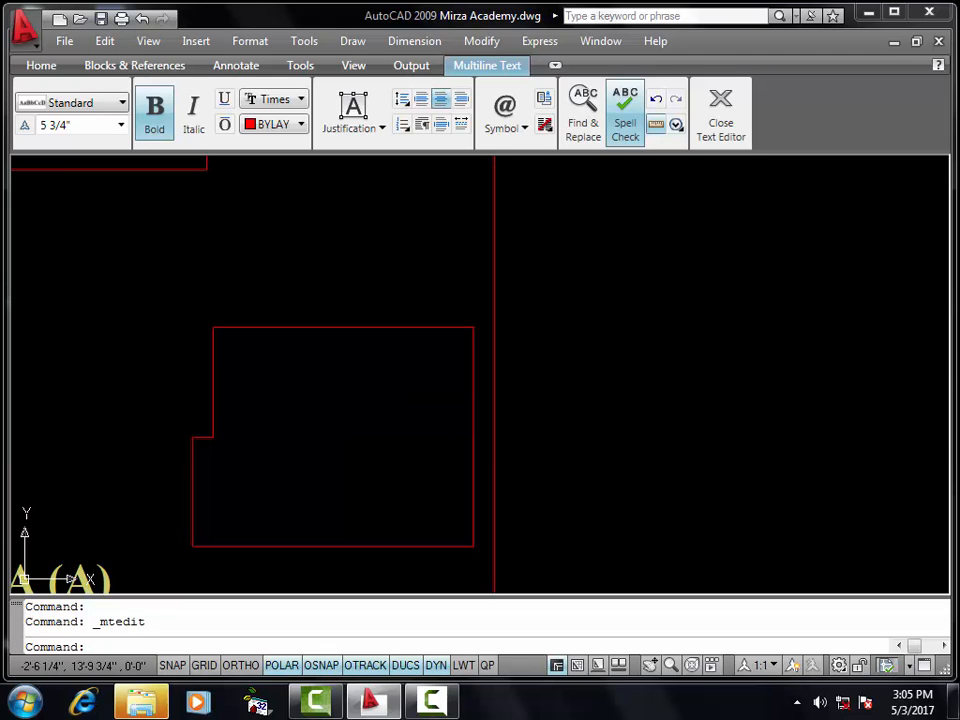
- Move the OPEN AREA (B) label down and to the left within the staircase outline
click(386, 397)
text(m)
key(Return)
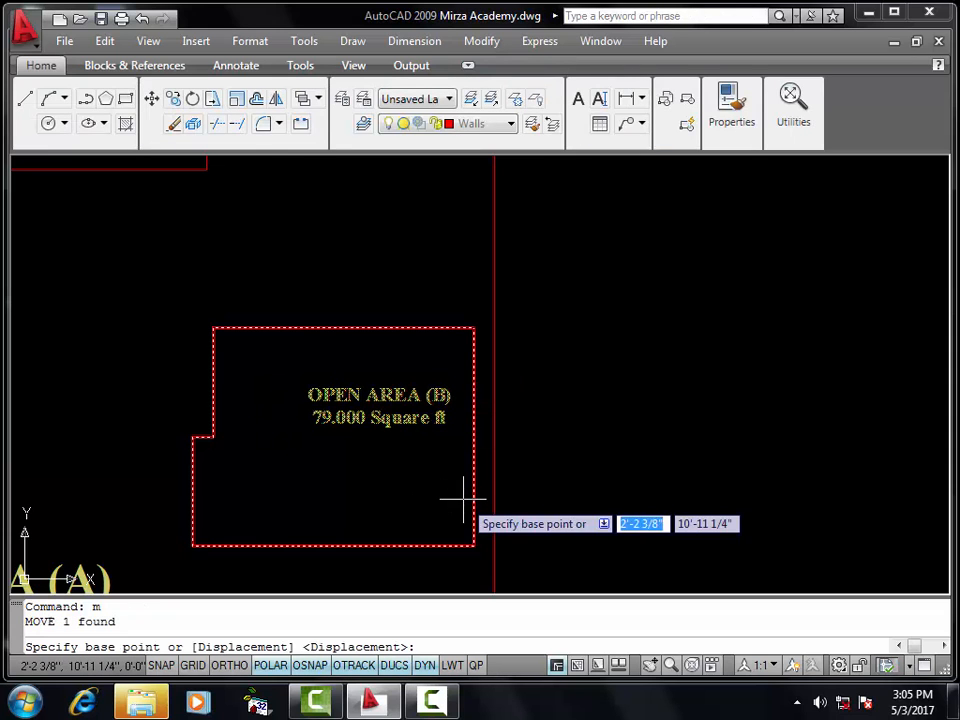
click(438, 477)
click(401, 493)
- Narrow the OPEN AREA (B) label's text box to about 5'-3" so it fits closely around its two lines
click(403, 495)
click(381, 444)
double_click(380, 436)
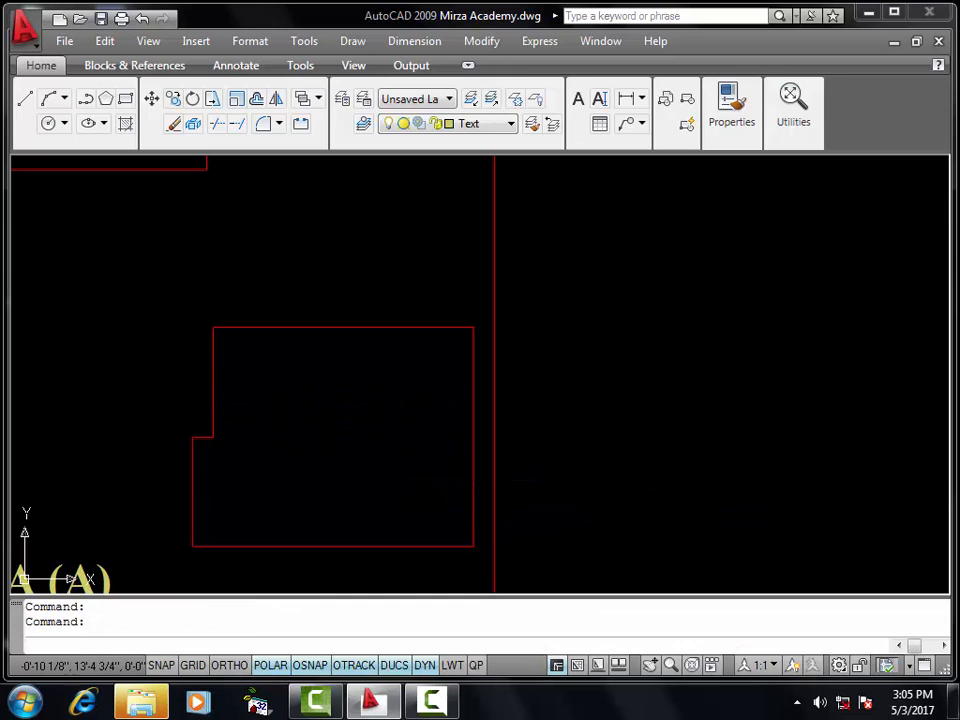
drag(462, 390, 398, 392)
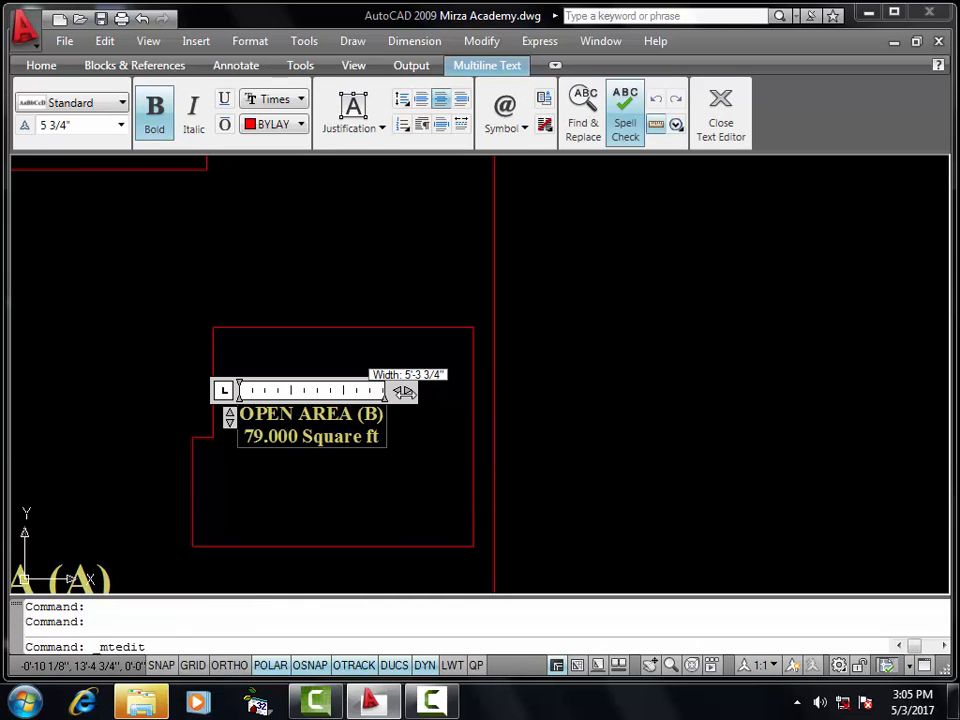
key(Escape)
- Move the OPEN AREA (B) label horizontally to the right toward the middle of the staircase outline
click(350, 436)
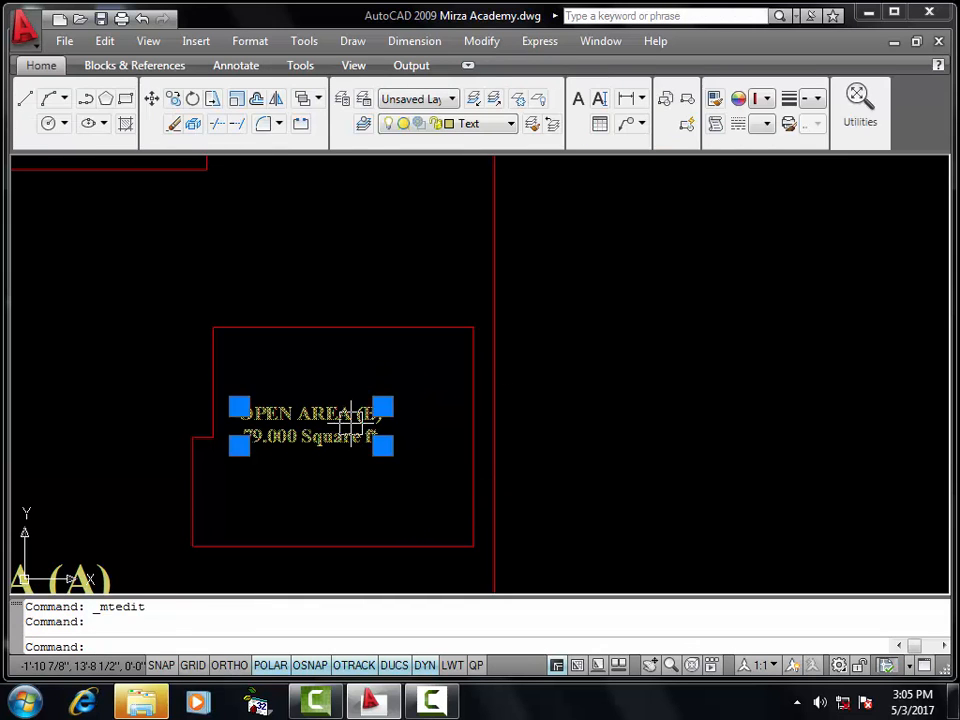
text(m)
key(Return)
click(315, 480)
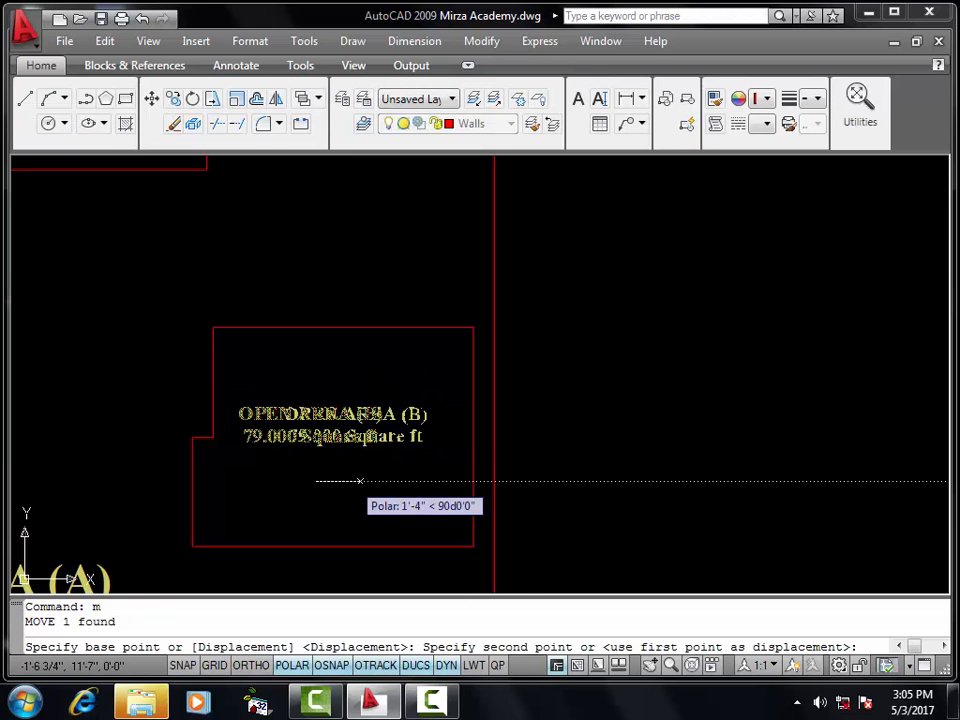
click(347, 480)
- Measure the area of the rectangular O.T.S. outline as an object and copy its square-foot value
scroll(346, 438, down, 2)
mouse_move(346, 438)
middle_down()
mouse_move(403, 430)
mouse_move(450, 392)
middle_up()
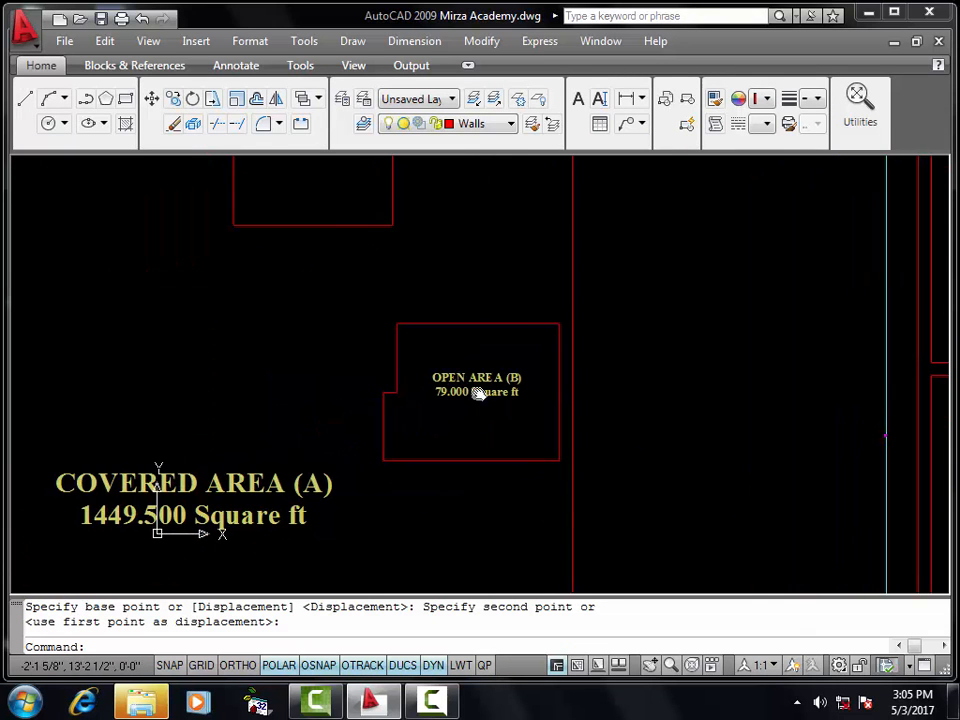
middle_drag(356, 326, 398, 390)
text(aa)
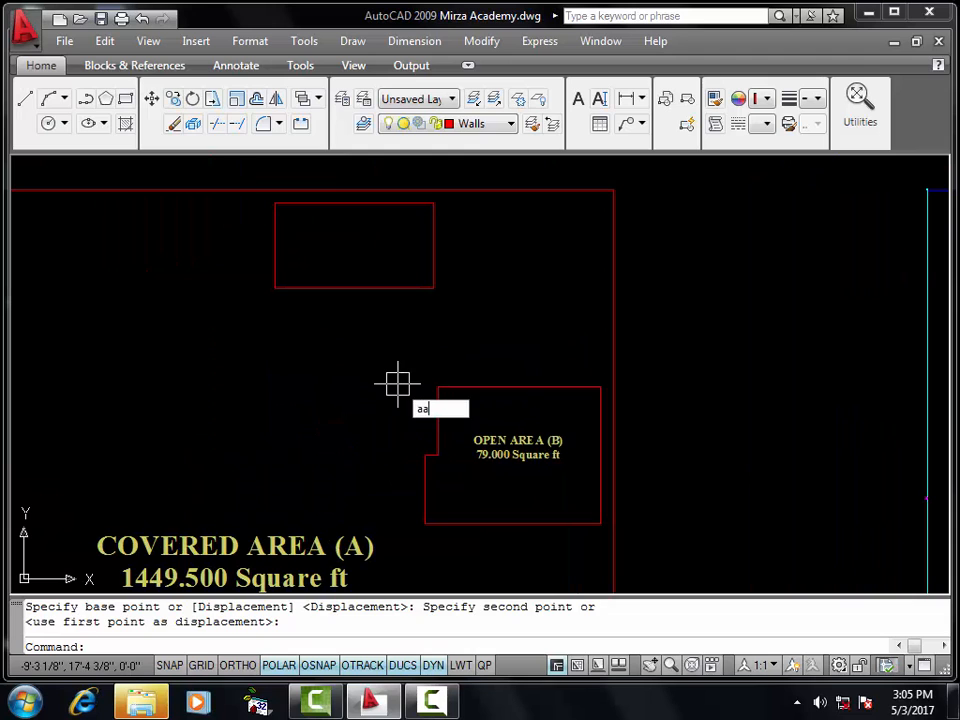
key(Return)
text(o)
key(Return)
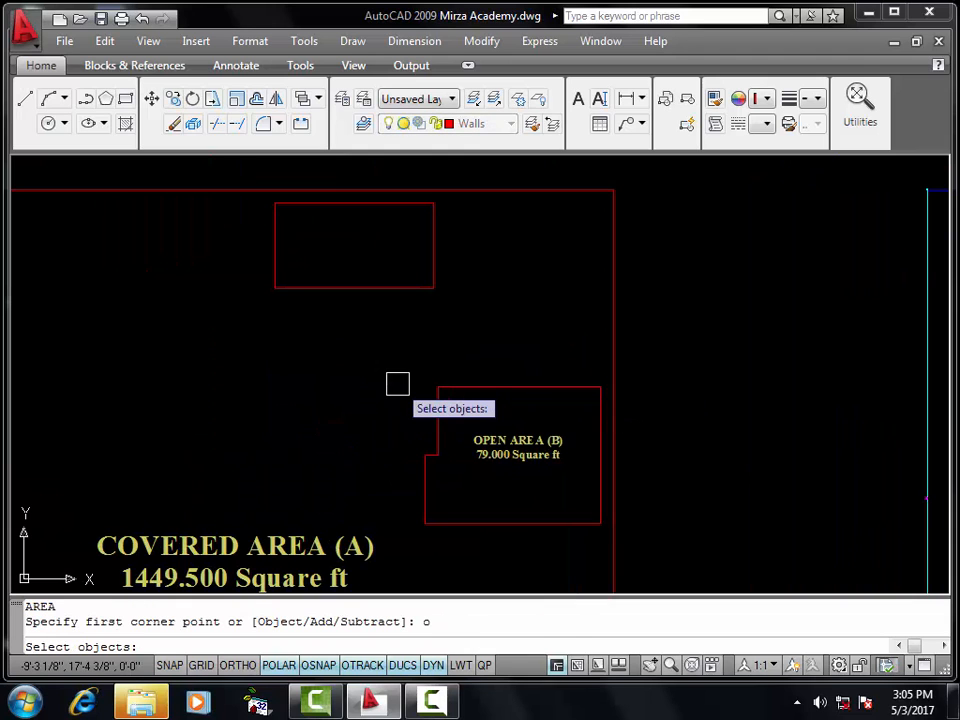
click(362, 288)
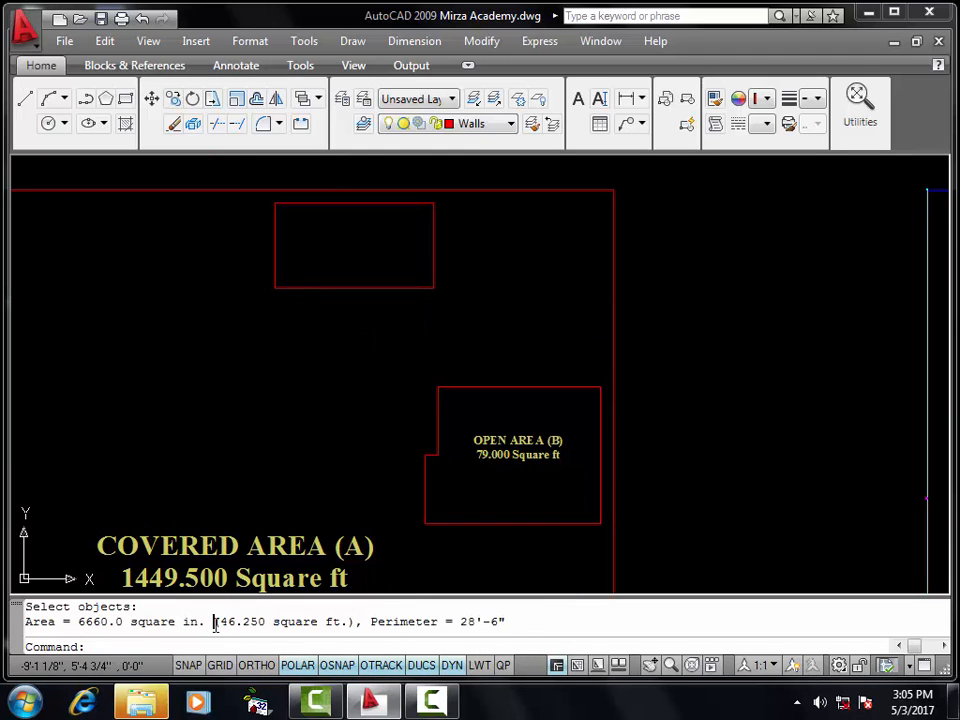
drag(215, 622, 297, 624)
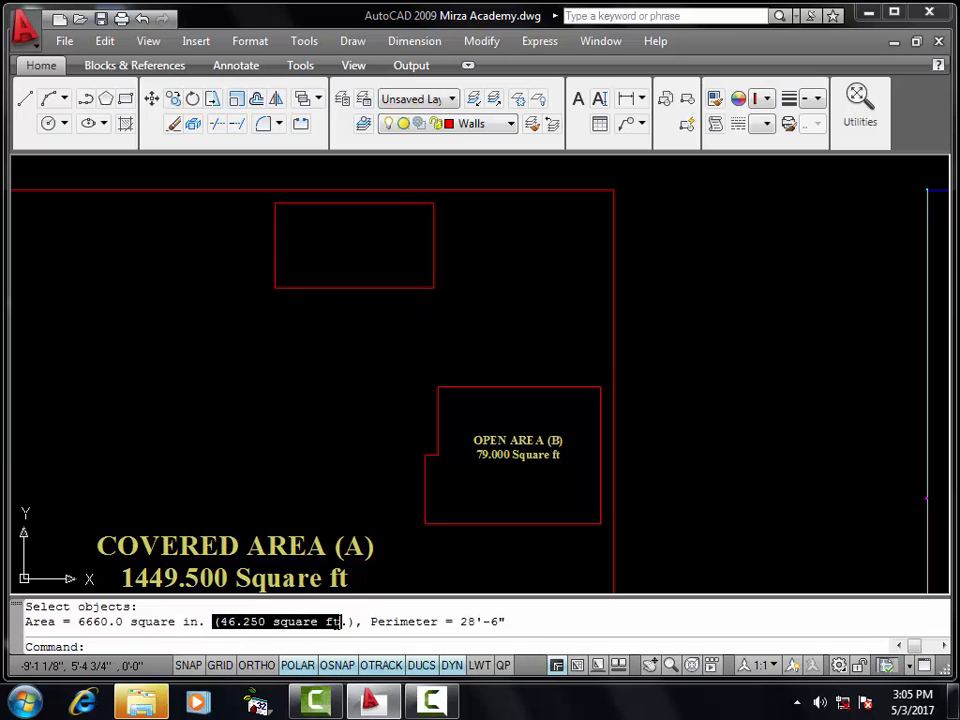
right_click(343, 621)
click(377, 517)
- Copy the OPEN AREA (B) label from the staircase outline into the middle of the rectangular O.T.S. outline
click(505, 440)
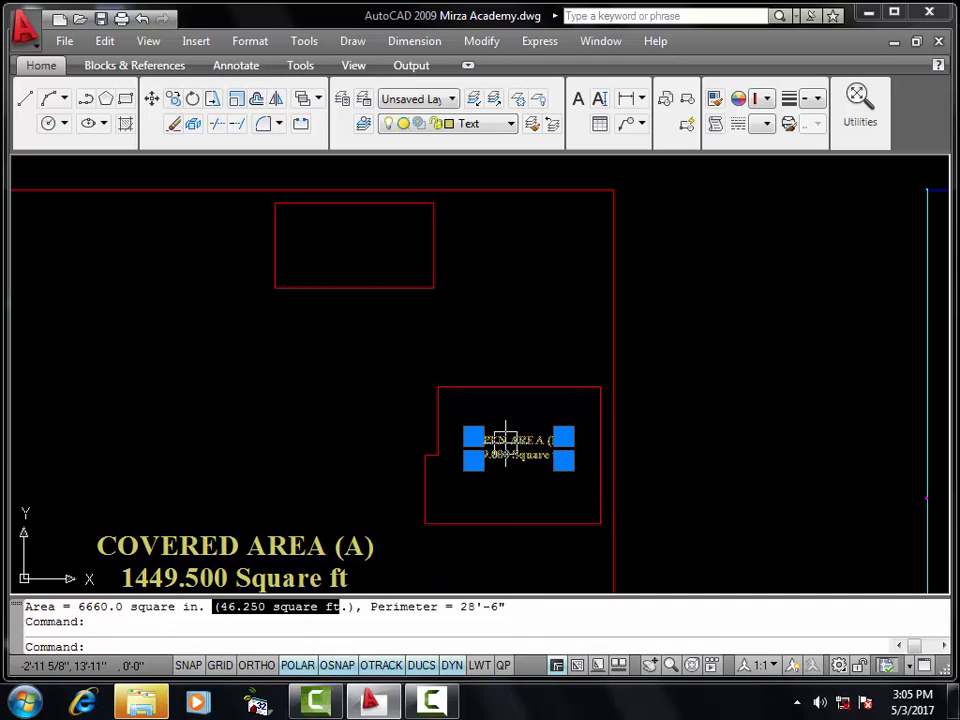
text(co)
key(Return)
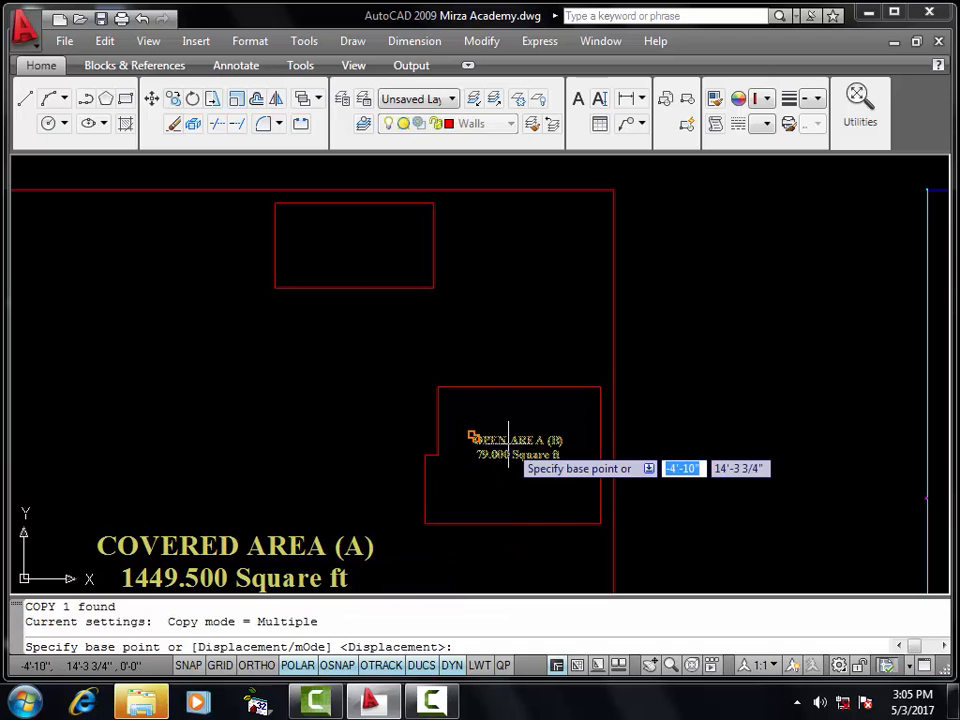
click(475, 437)
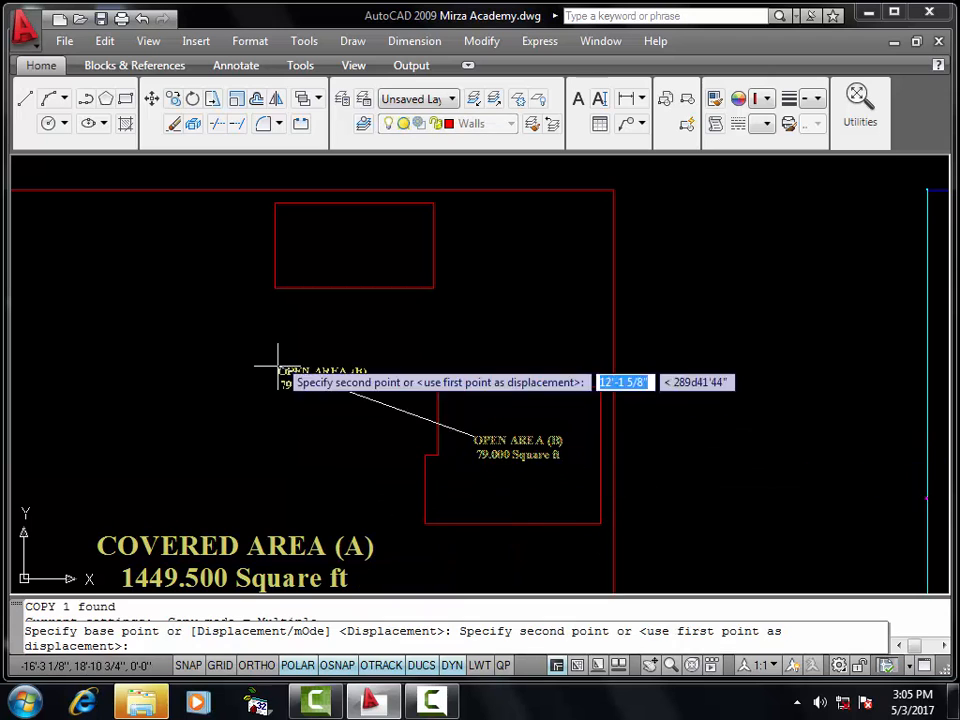
click(309, 242)
key(Escape)
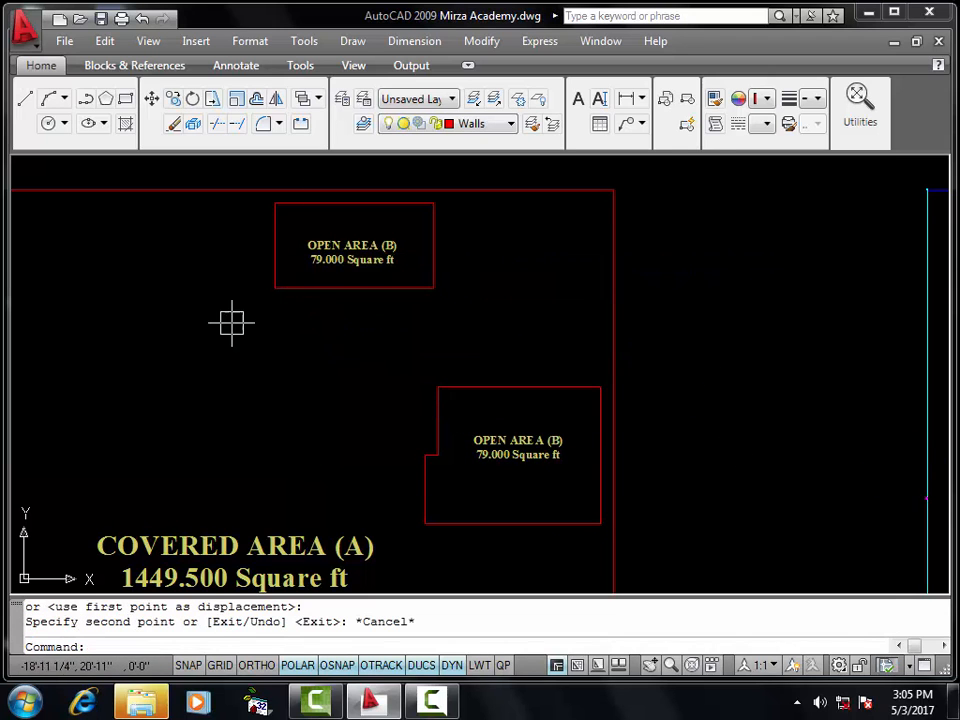
- Change the letter in the heading of the copied O.T.S. label so it reads OPEN AREA (c)
scroll(349, 285, up, 5)
click(368, 357)
double_click(368, 357)
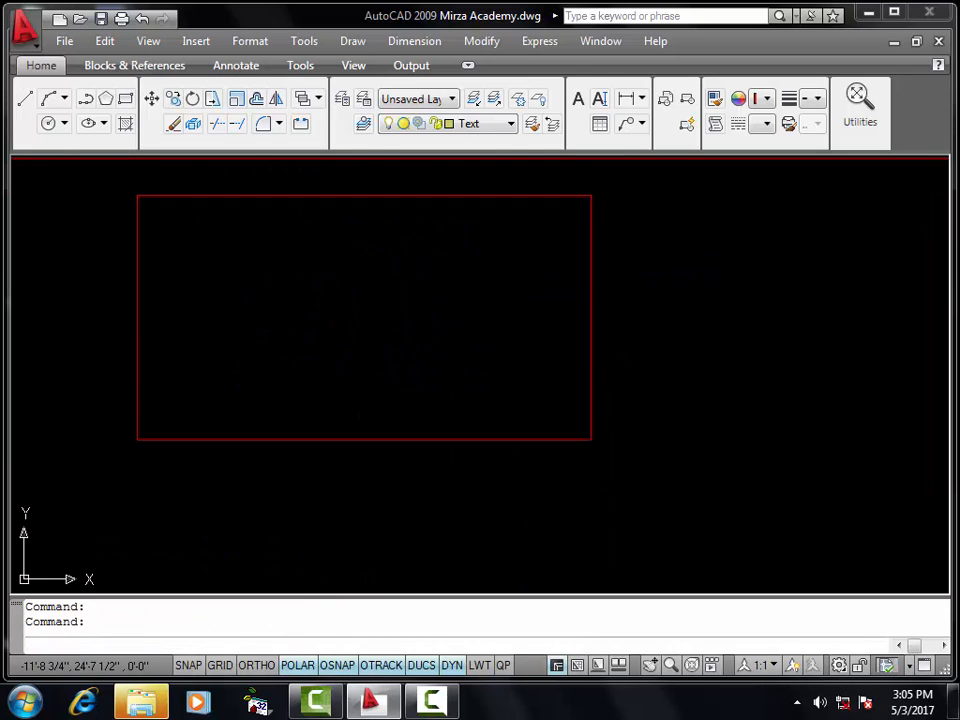
key(BackSpace)
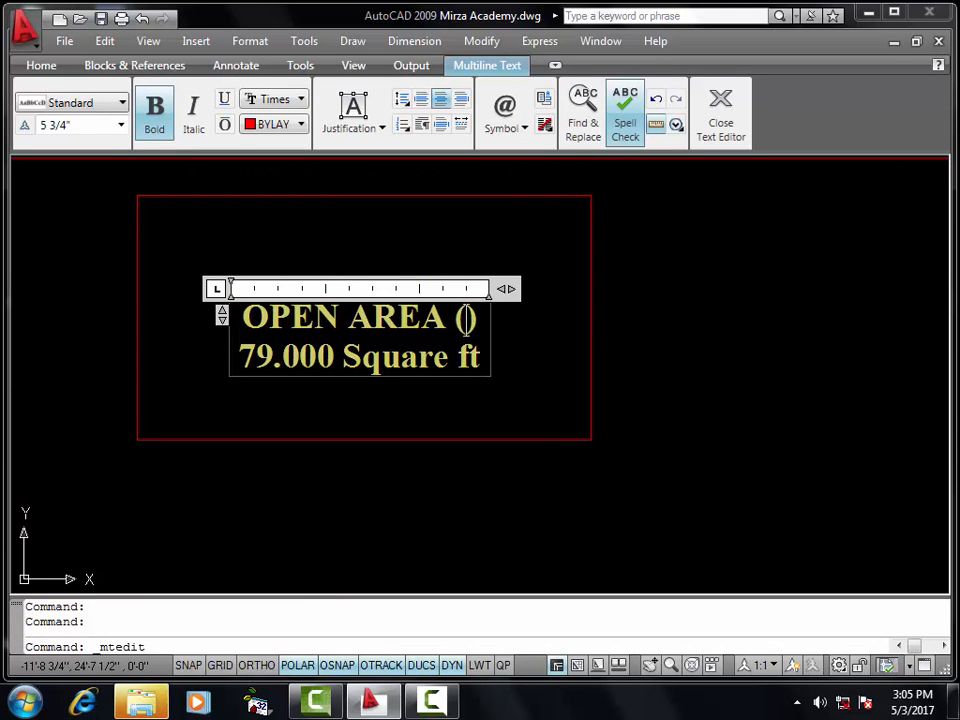
text(c)
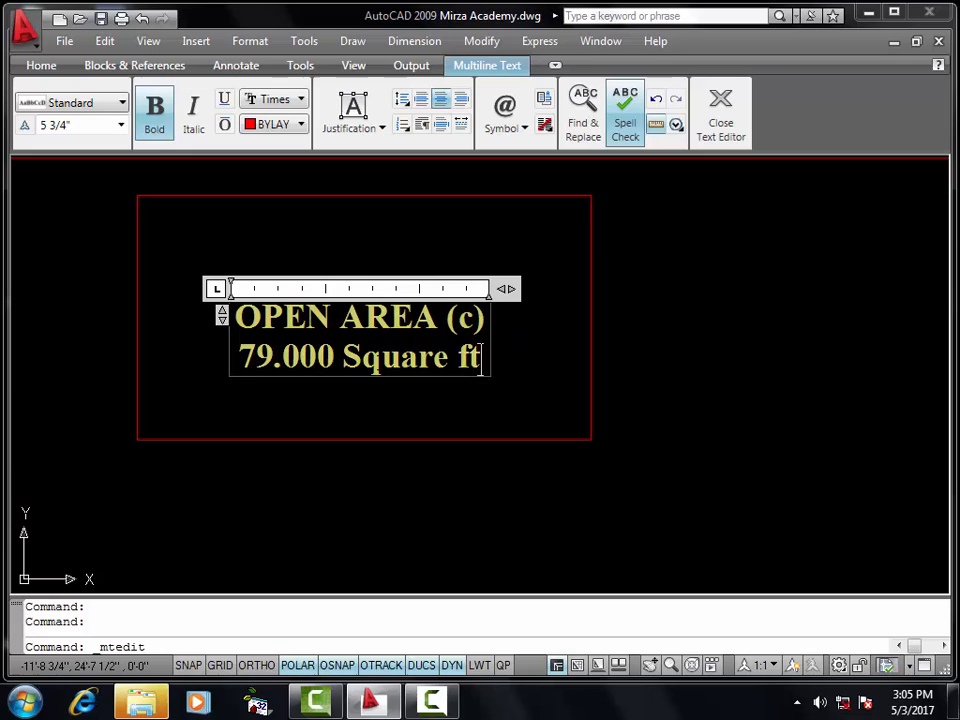
- Replace the area line of the O.T.S. label with the copied measurement, formatted as "46.250 Square ft"
drag(482, 362, 238, 358)
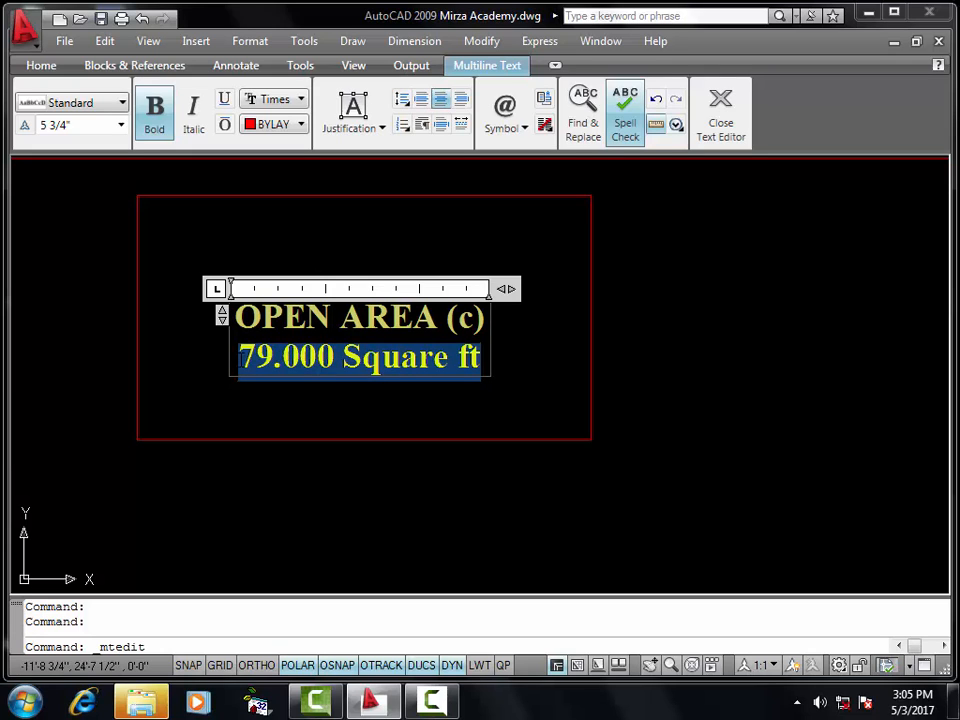
key(ctrl+v)
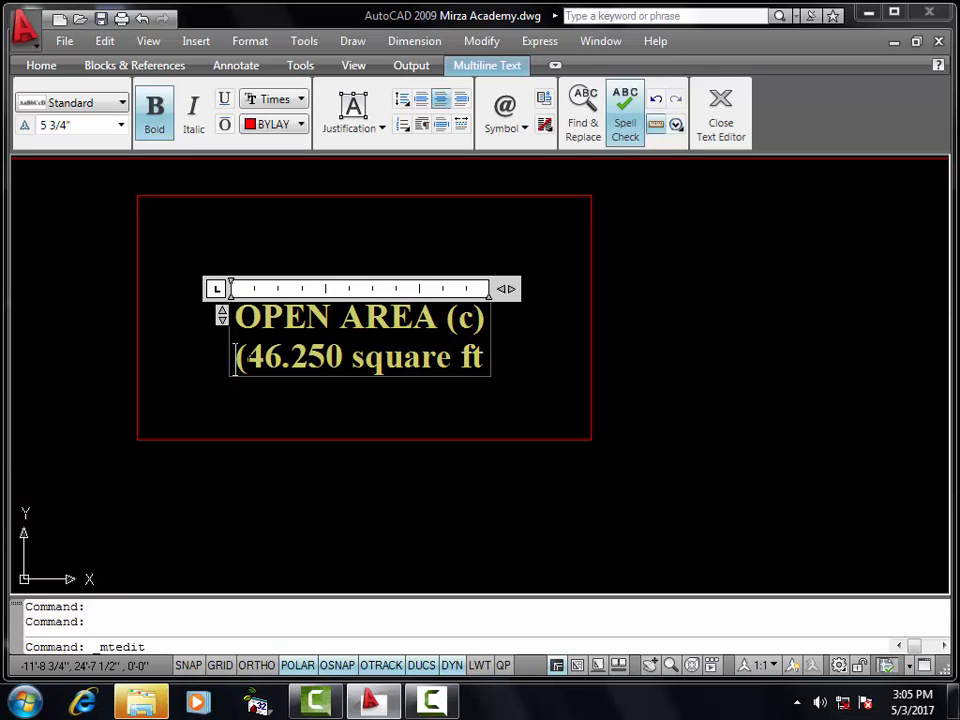
key(BackSpace)
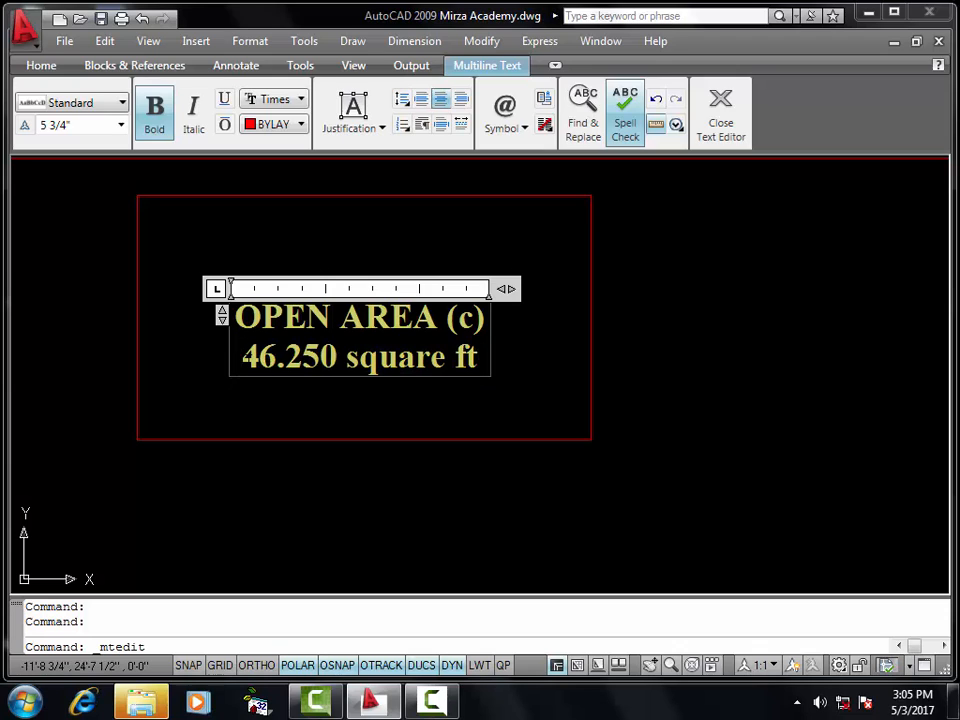
key(BackSpace)
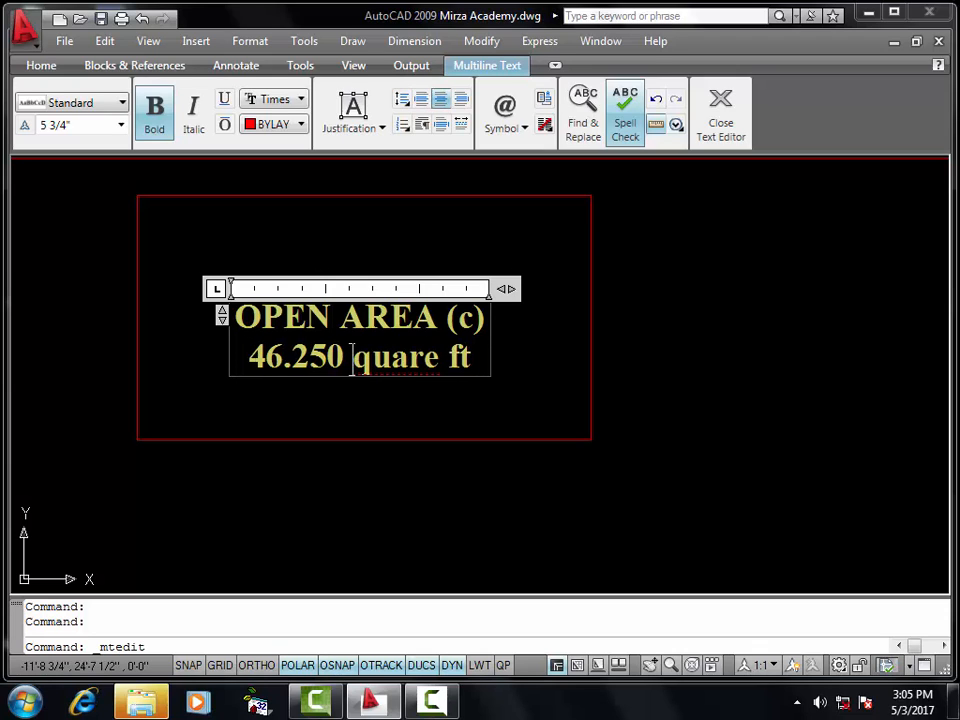
text(S)
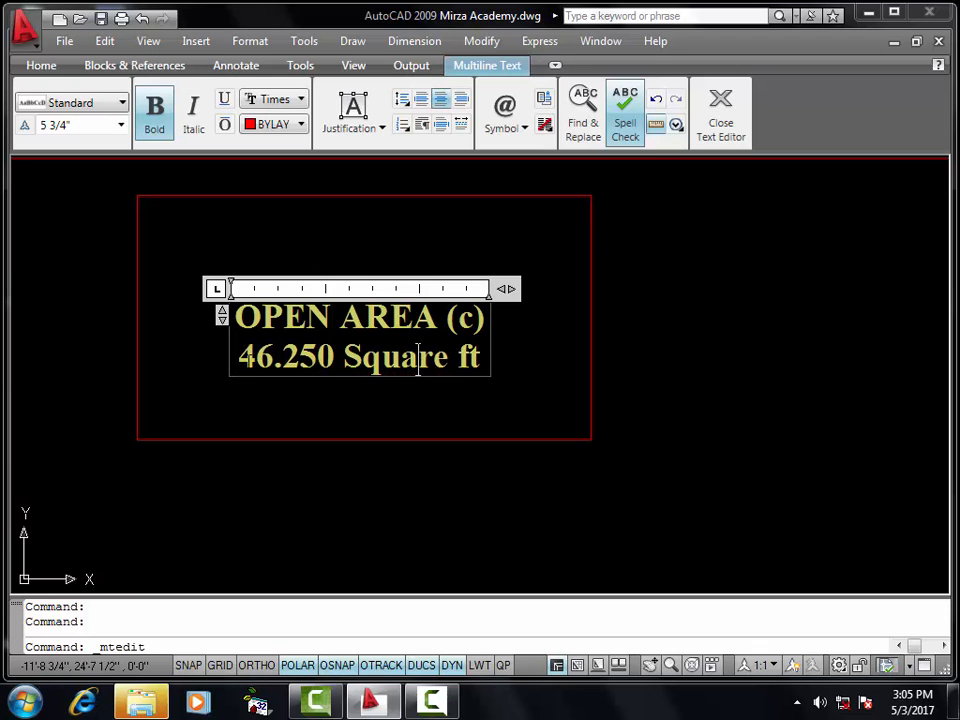
click(573, 311)
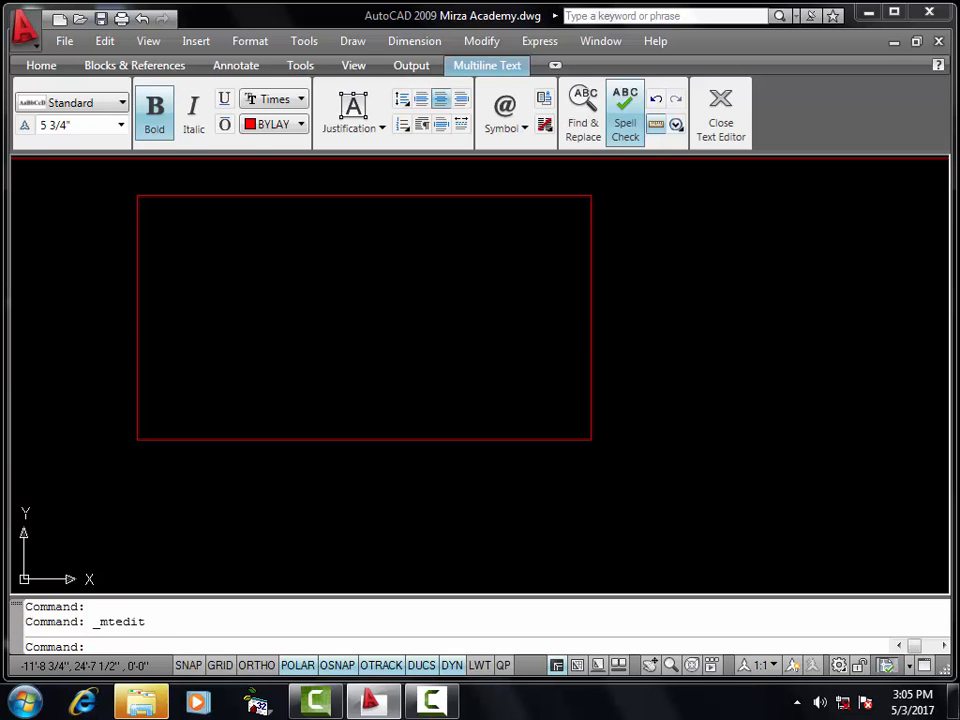
- Hatch the covered area inside the outer outline, around the open areas, with ANSI31 at scale 100, previewing it before applying
scroll(389, 304, down, 8)
scroll(389, 304, down, 4)
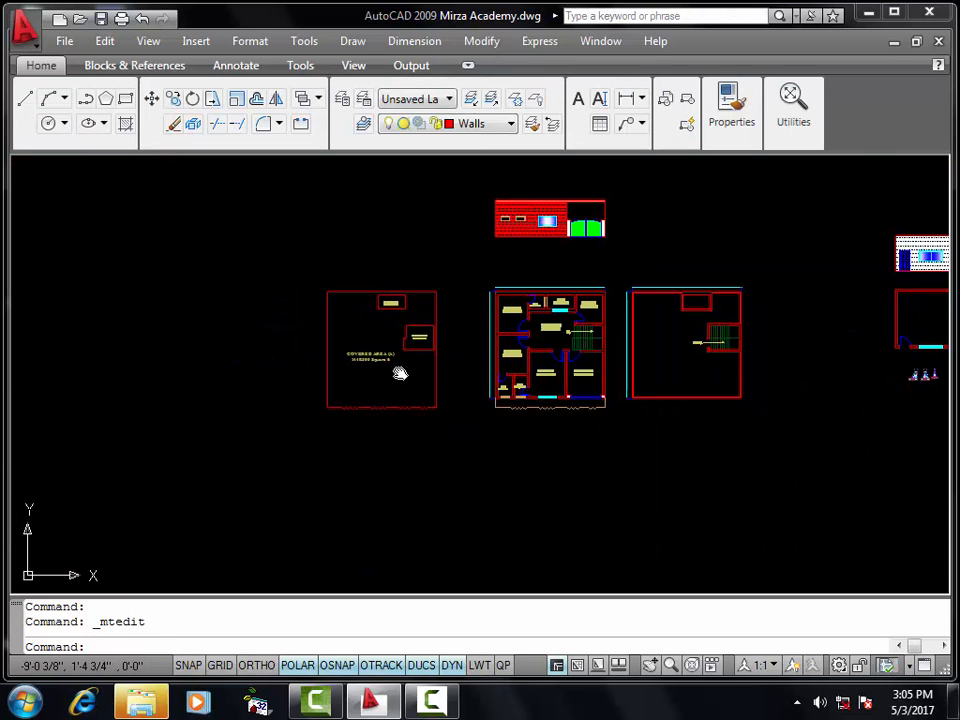
scroll(399, 371, up, 5)
scroll(448, 433, up, 1)
text(h)
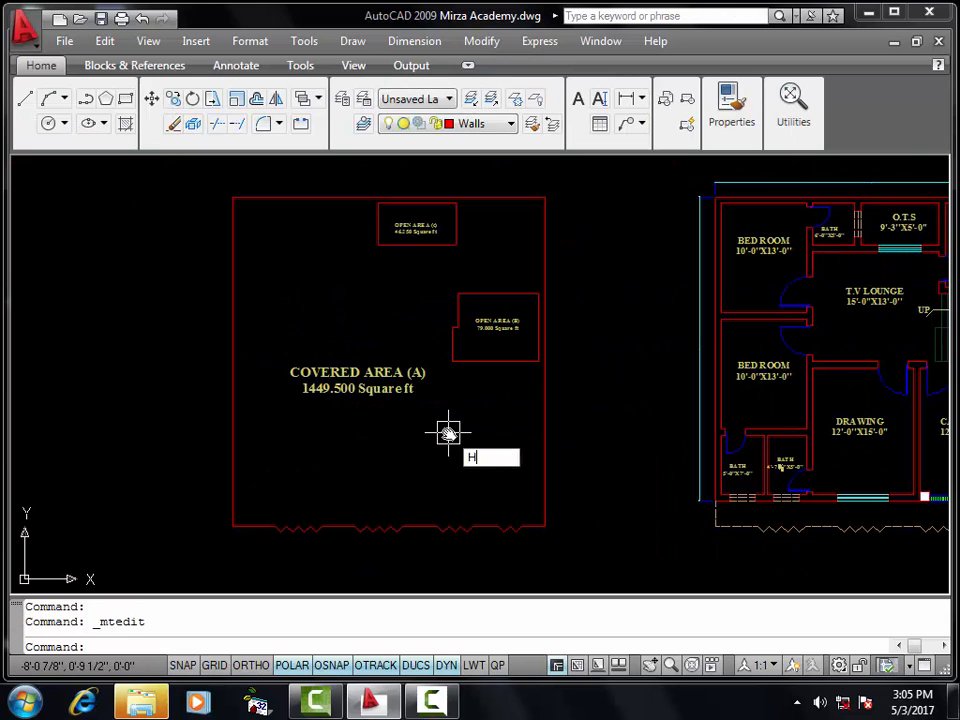
key(Return)
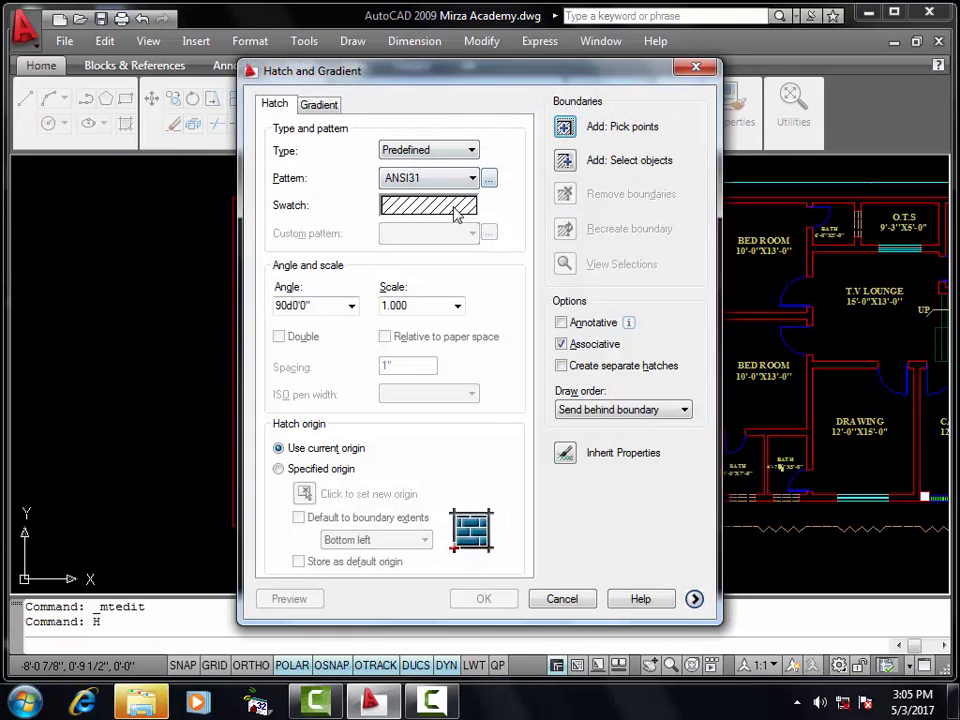
click(385, 308)
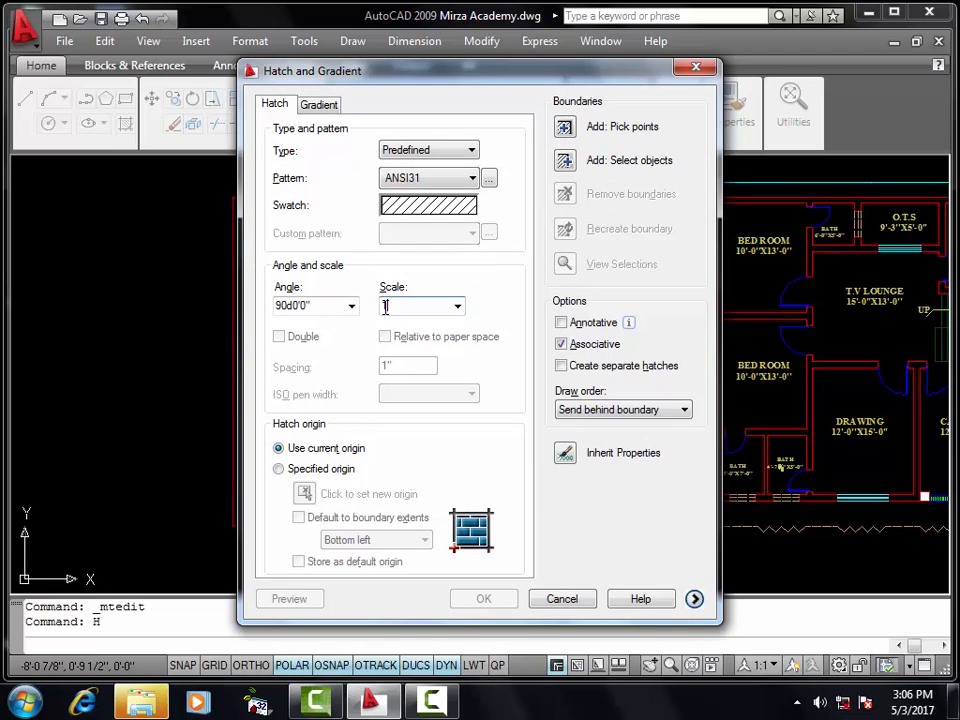
click(564, 130)
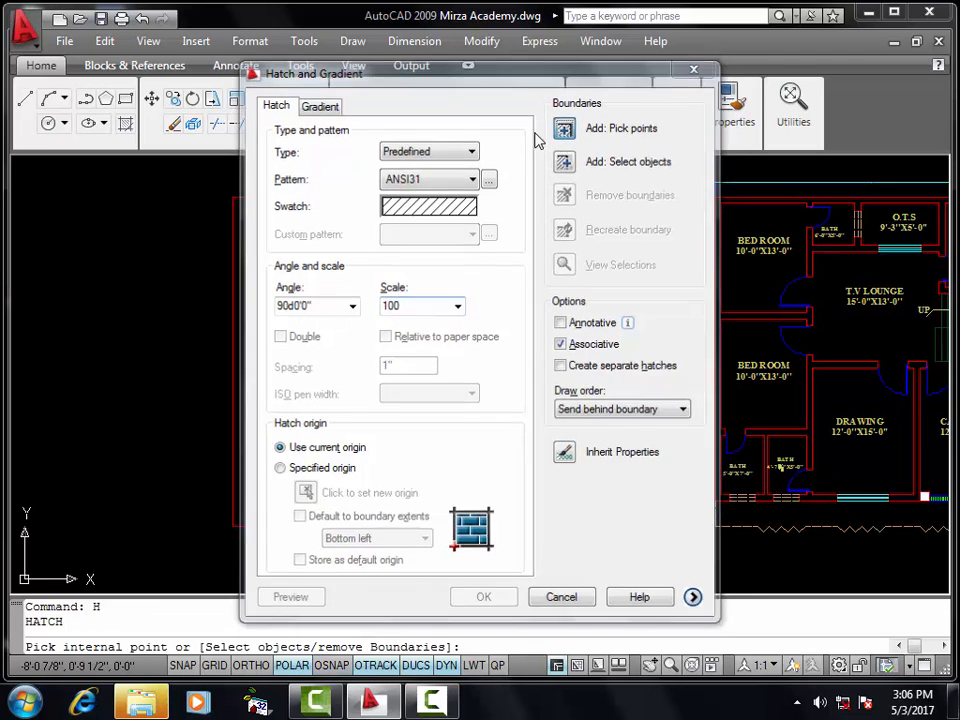
click(422, 461)
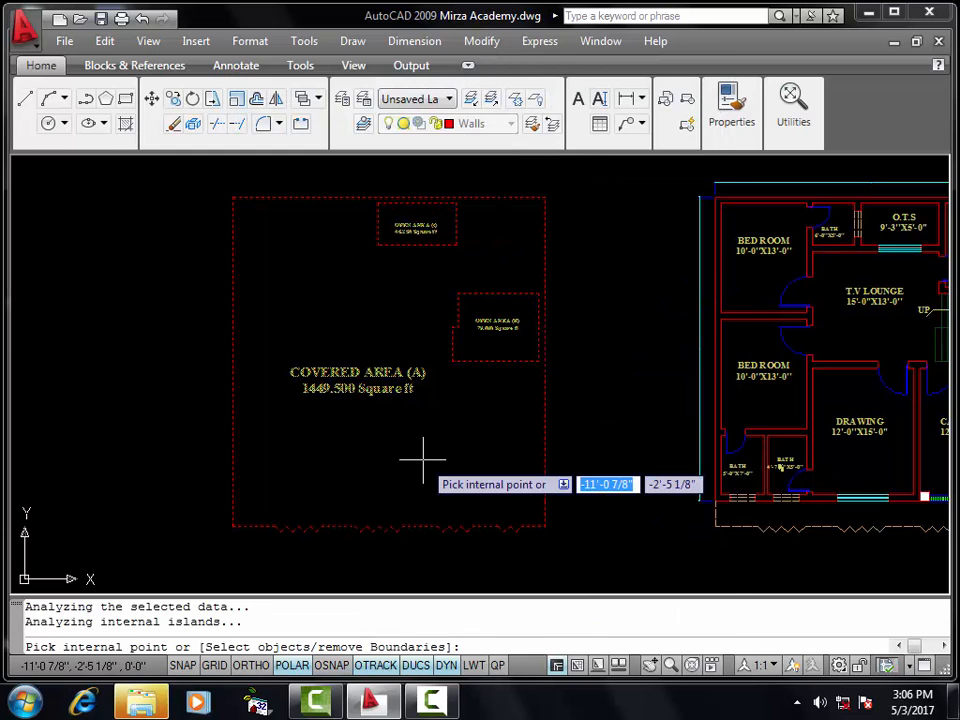
key(Return)
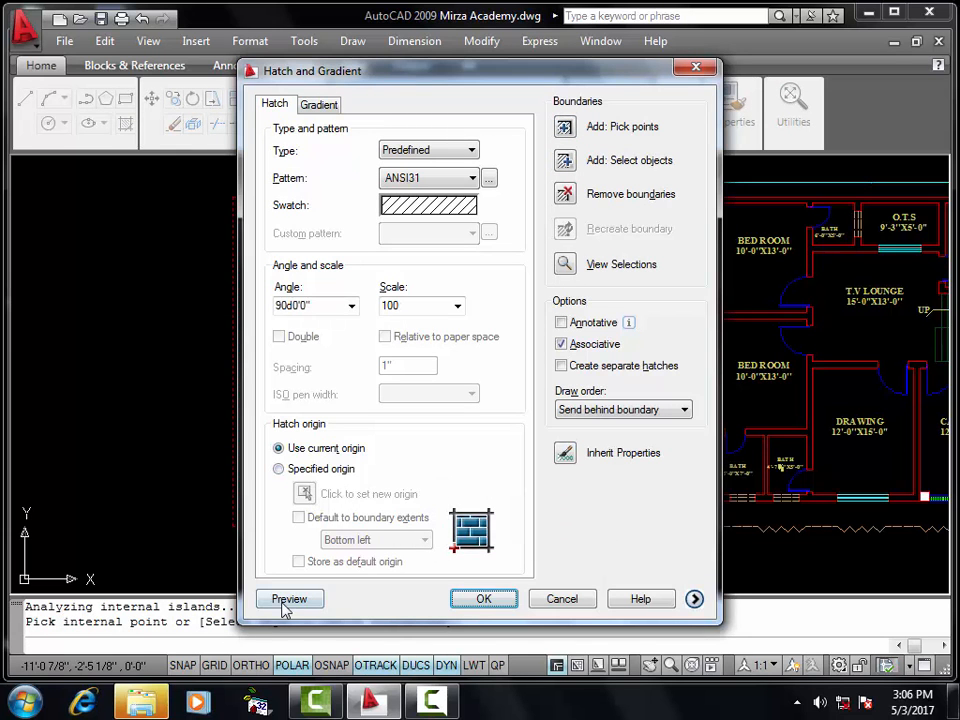
click(287, 602)
scroll(323, 432, up, 2)
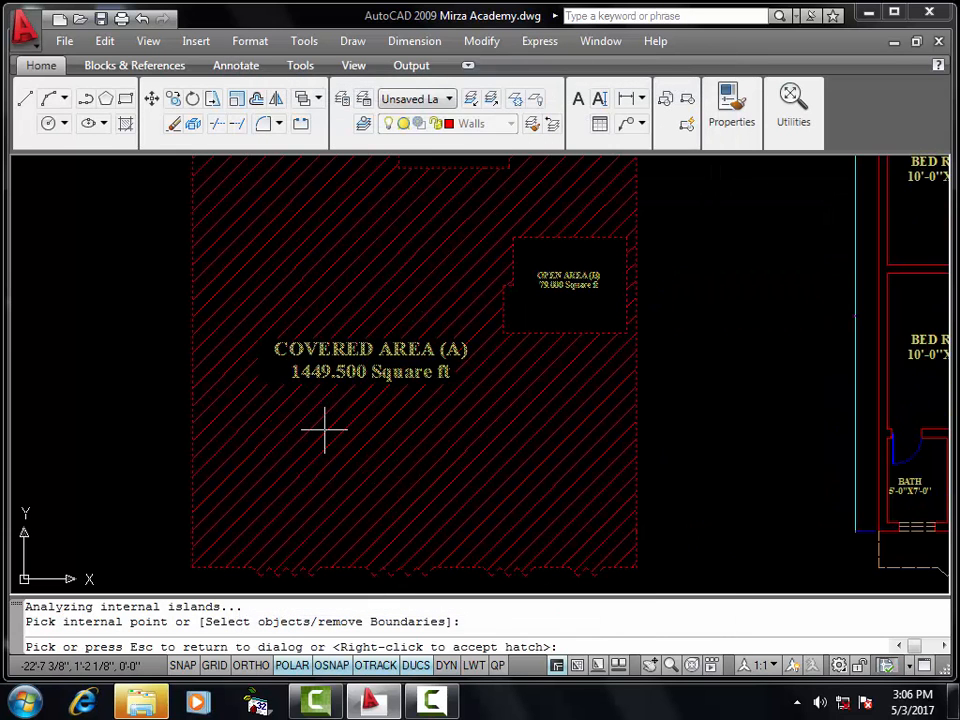
key(Escape)
click(484, 600)
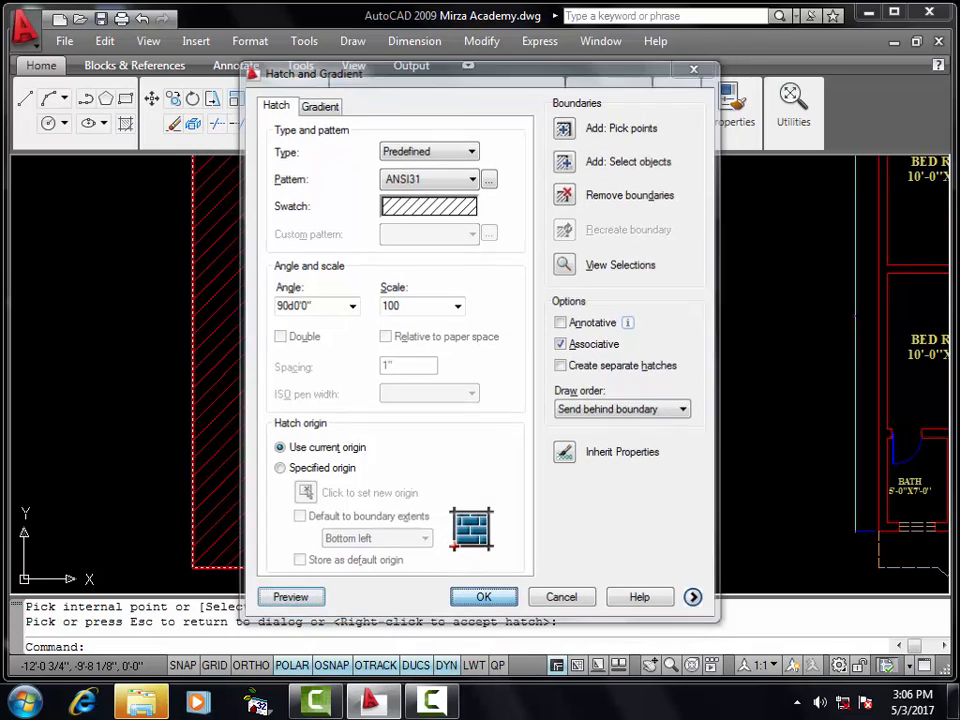
- Move the covered-area hatch to layer 0
click(364, 433)
click(466, 124)
click(460, 141)
middle_drag(456, 311, 441, 362)
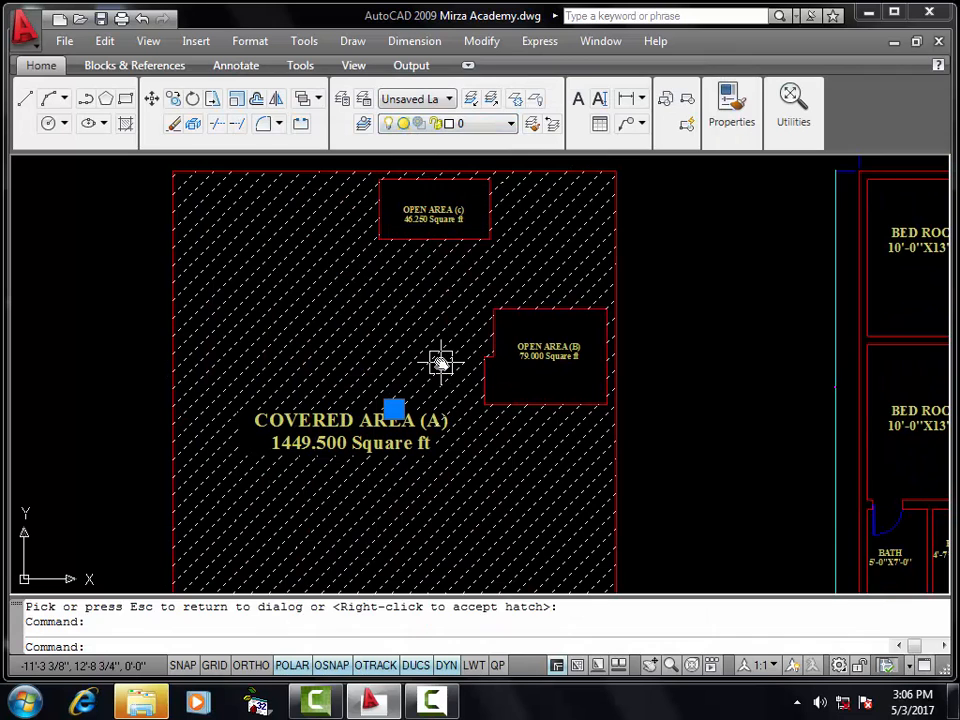
key(Escape)
- Set up an ANSI31 hatch inside the staircase and O.T.S. outlines and preview it at scale 10
text(h)
key(Return)
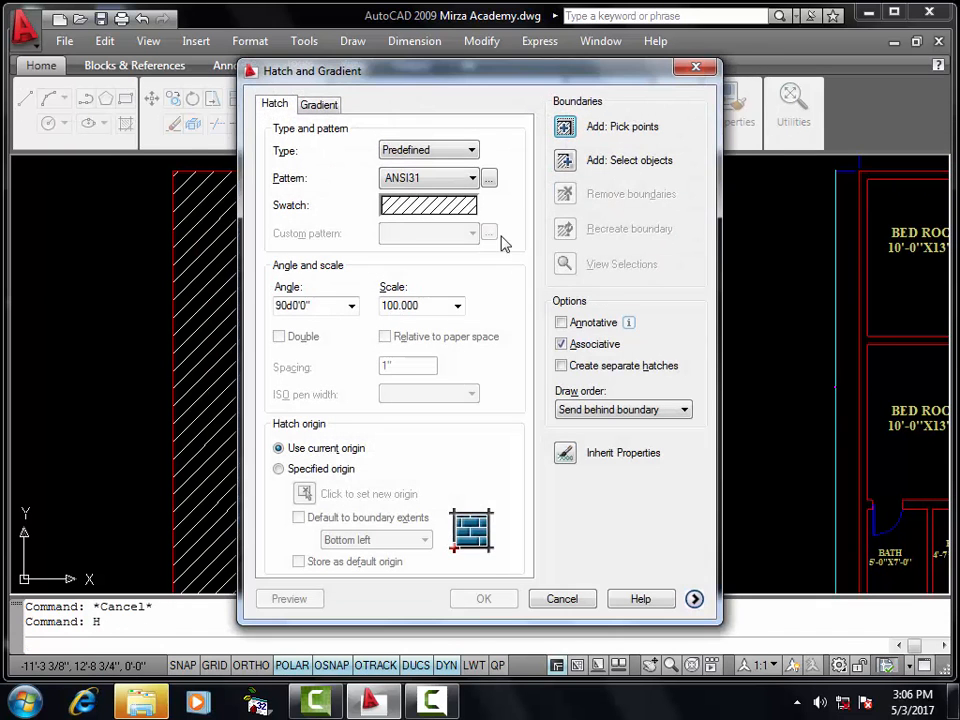
drag(434, 311, 370, 320)
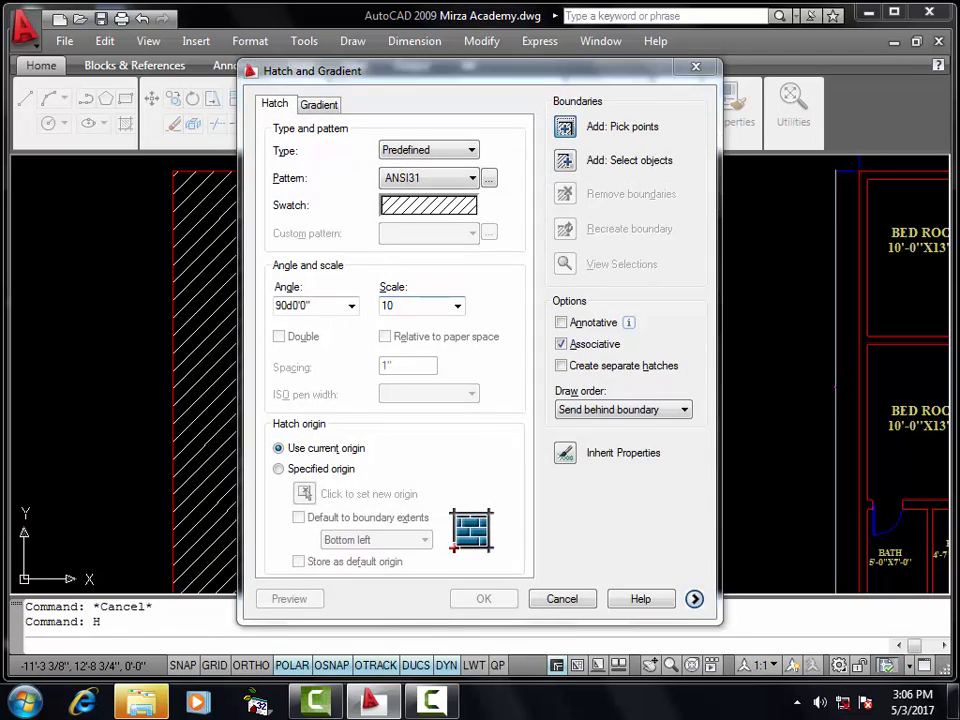
click(564, 129)
click(527, 380)
click(470, 205)
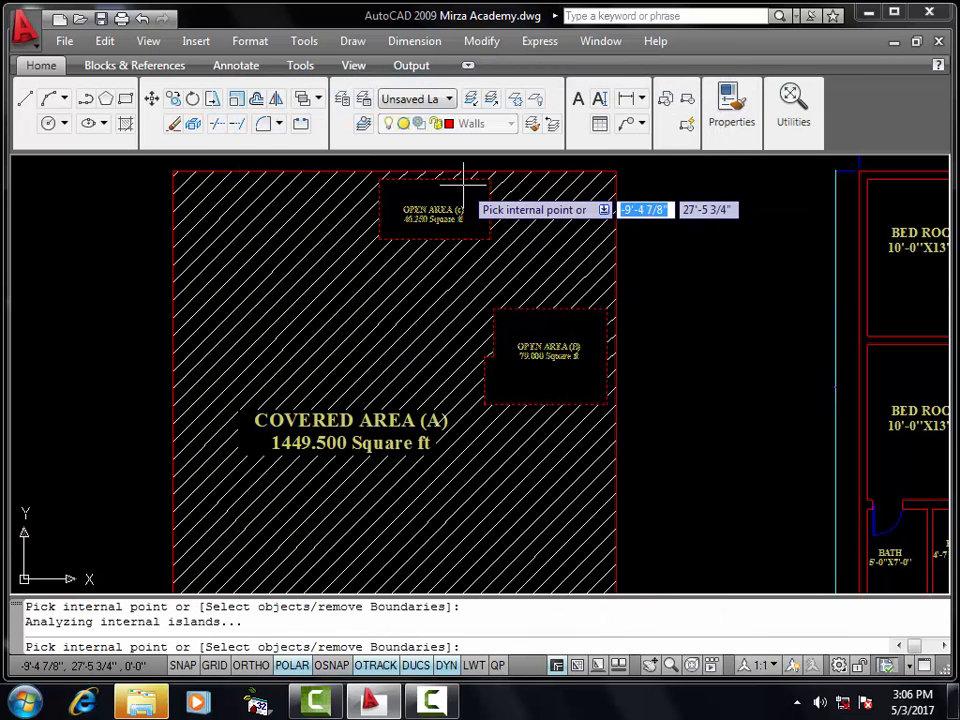
key(Return)
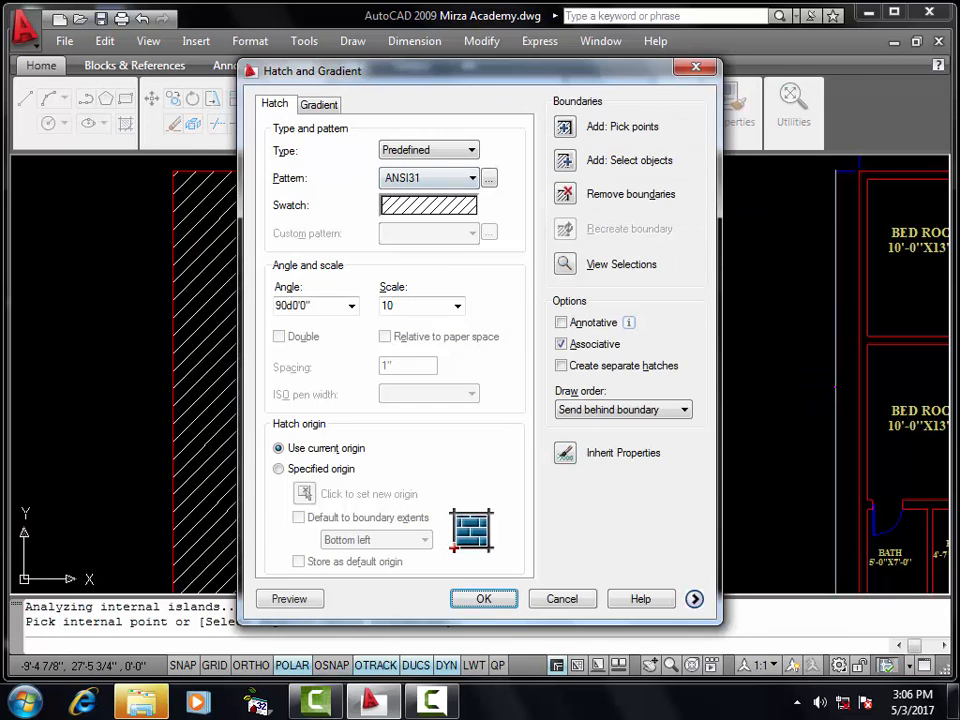
click(281, 597)
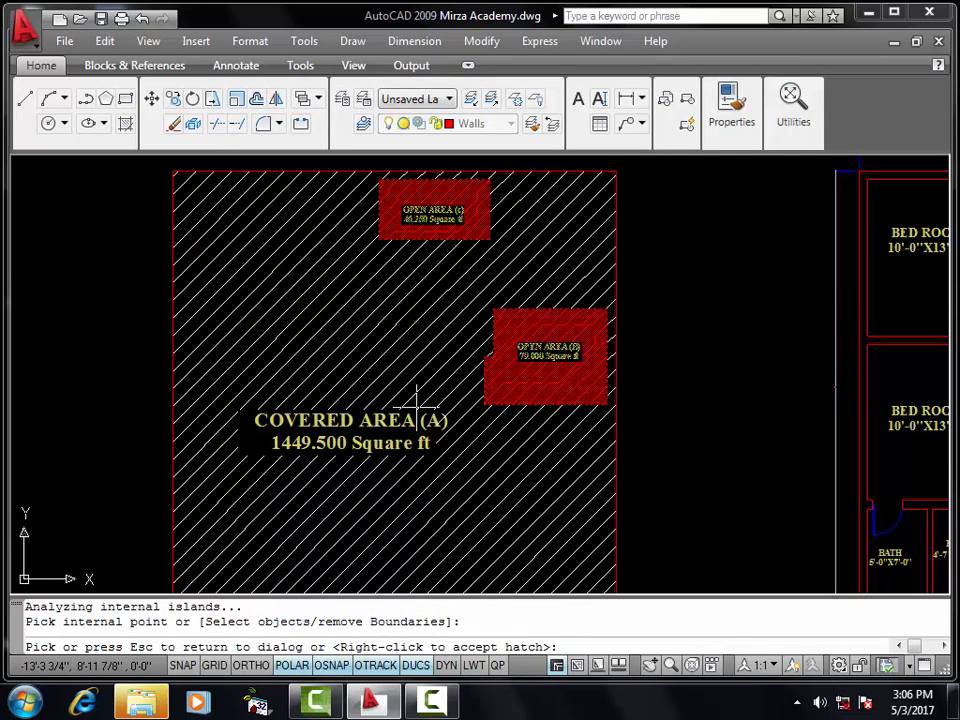
key(Escape)
- Set the open-area hatch scale to 30 and preview its line spacing up close
drag(407, 304, 345, 303)
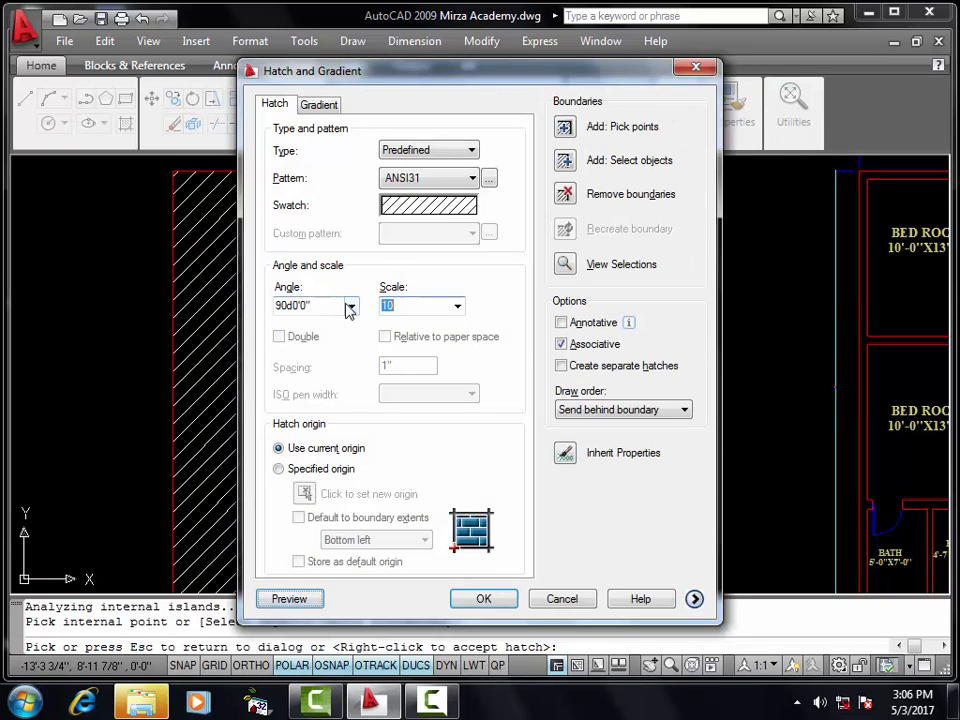
text(30)
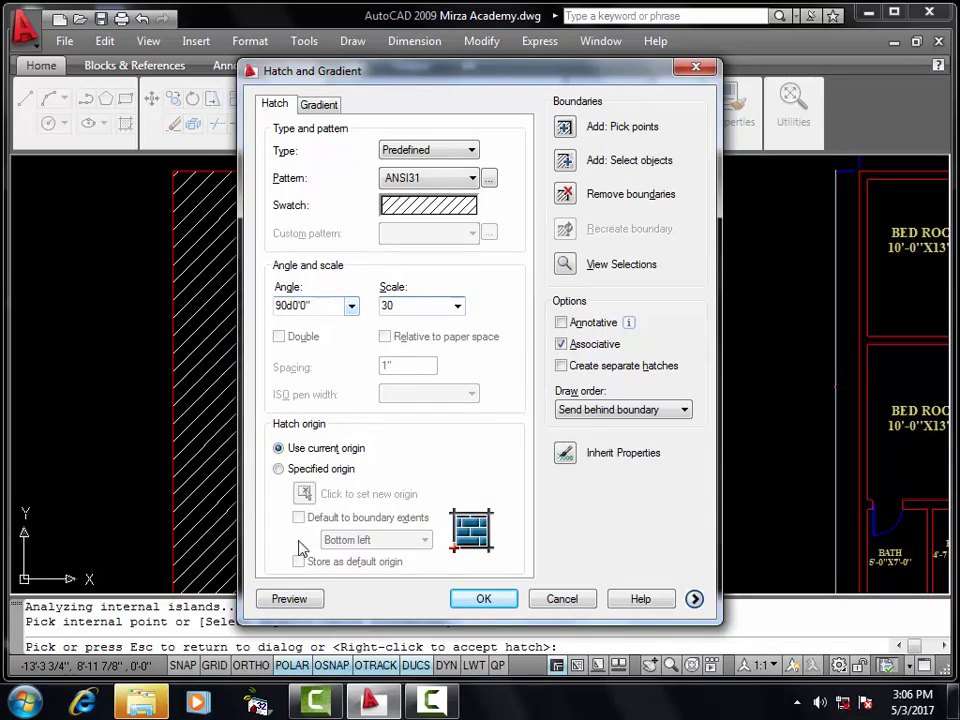
click(289, 598)
scroll(500, 400, up, 5)
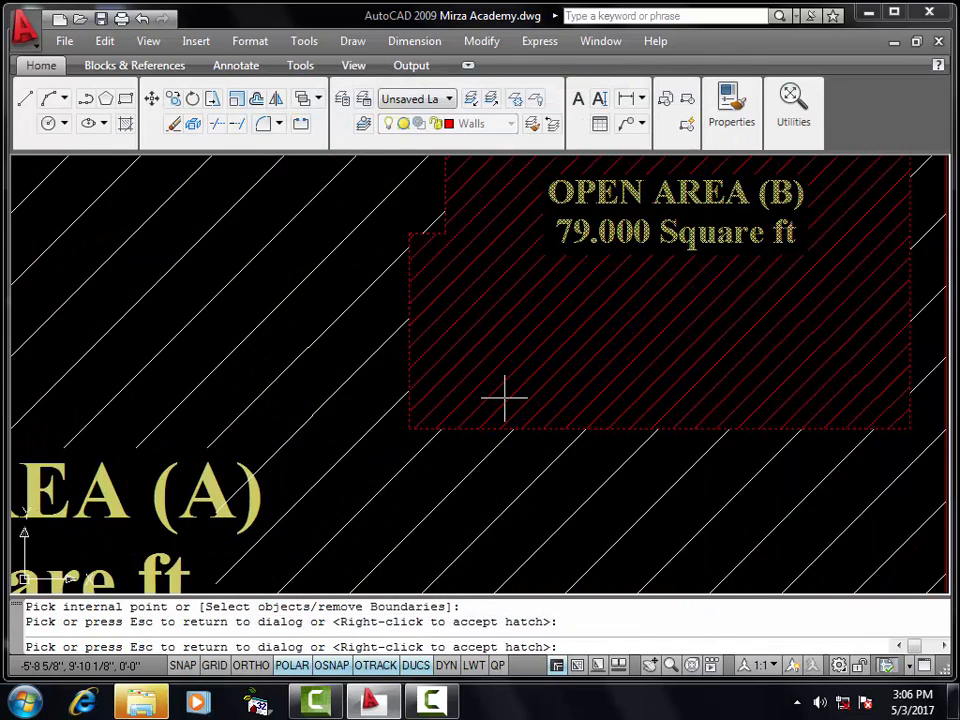
scroll(505, 398, down, 4)
key(Escape)
- Set the open-area hatch scale to 50, preview it and apply the hatch to both open areas
double_click(419, 305)
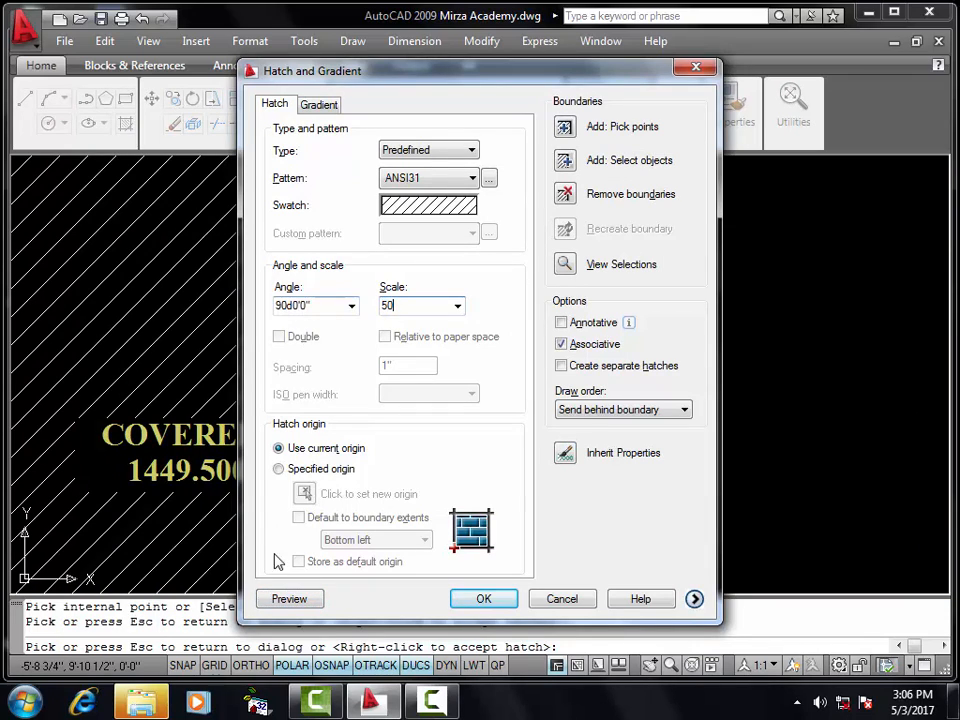
click(274, 603)
key(Escape)
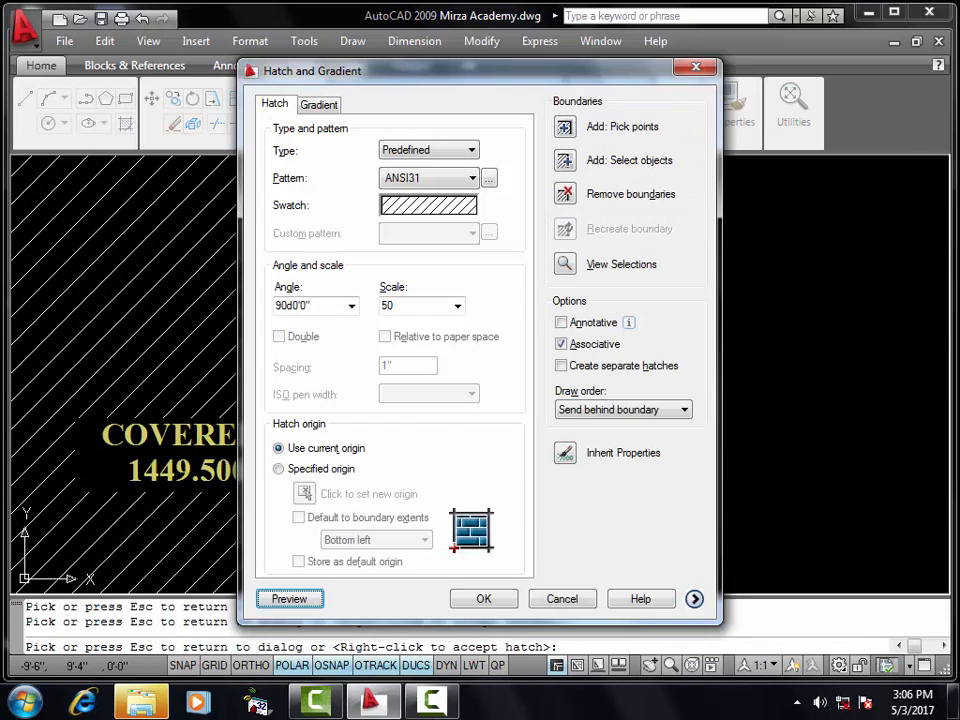
click(484, 599)
- Move the dashed hatch of the two open areas to layer 0
scroll(450, 390, up, 5)
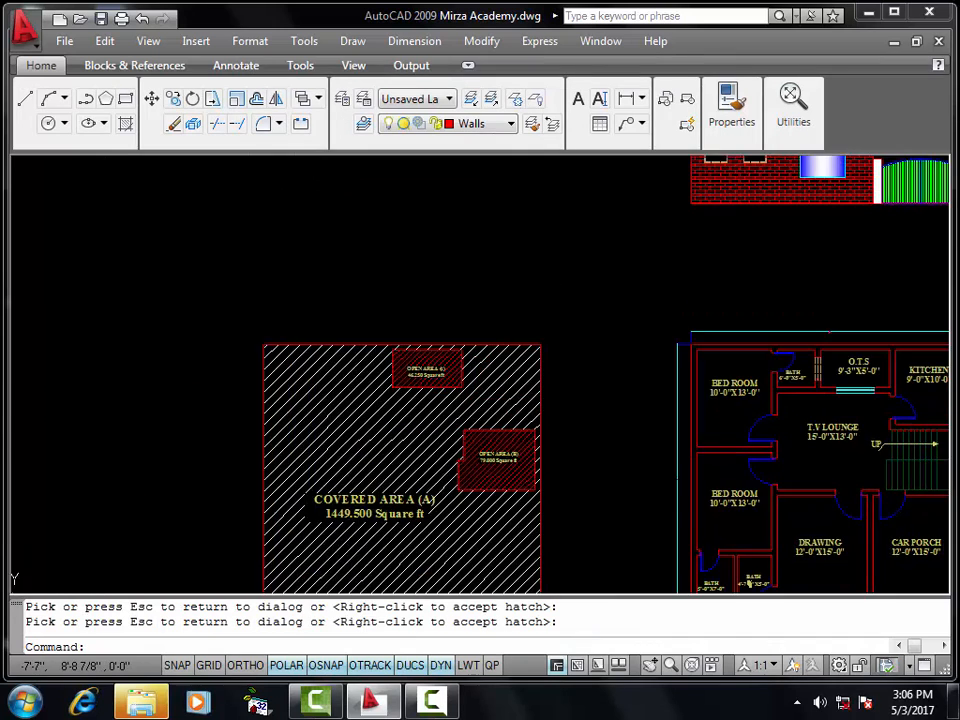
click(446, 346)
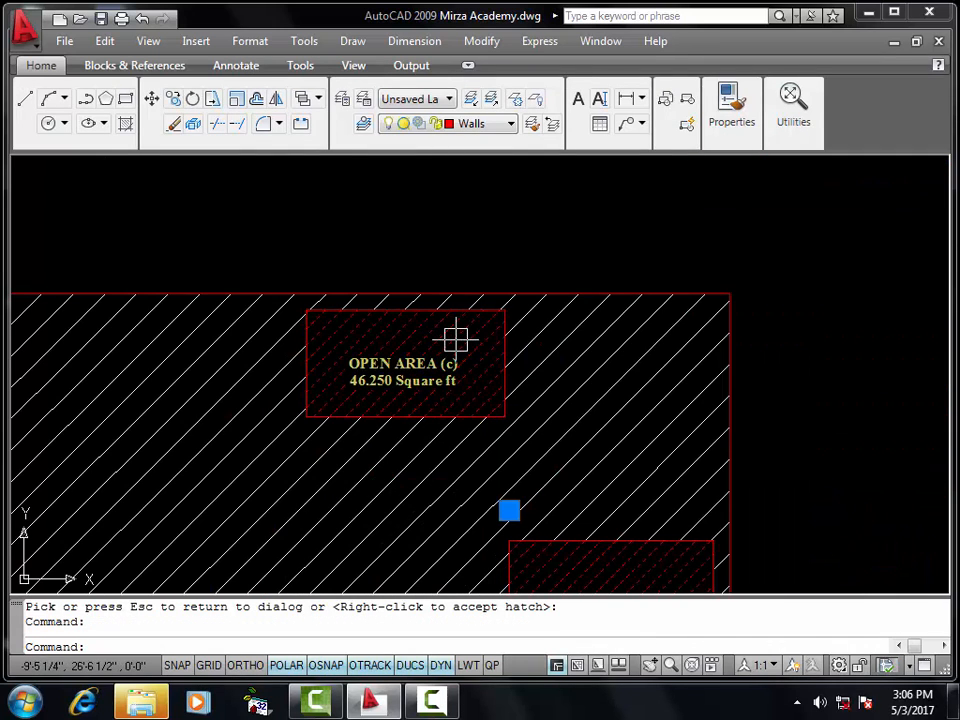
click(505, 123)
key(Escape)
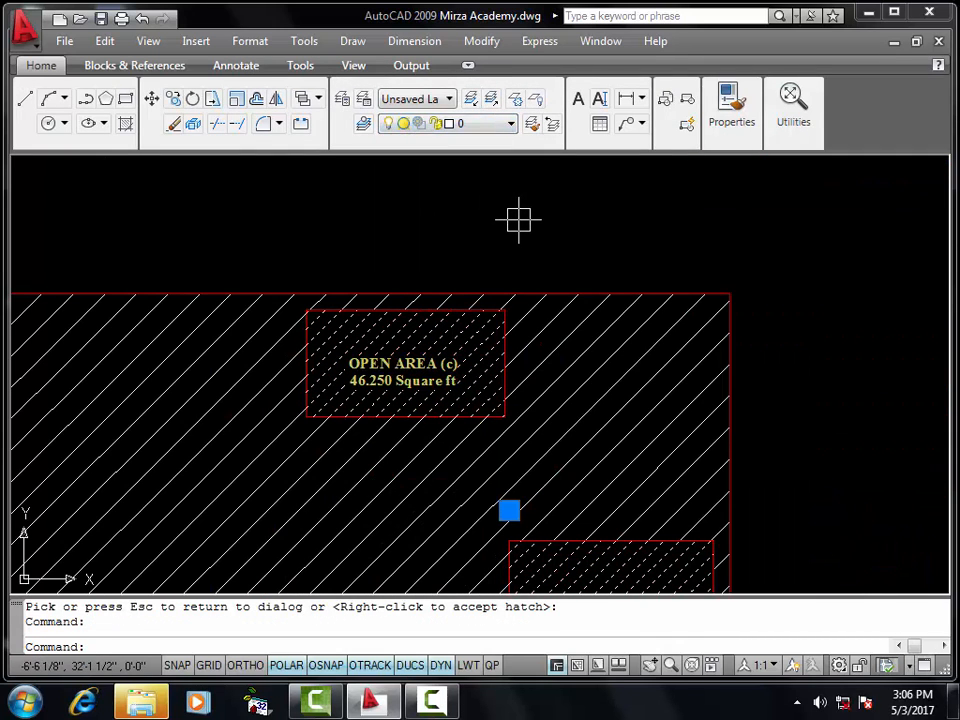
- Examine the staircase room marked DOWN on the roof plan, beside the ground floor plan
scroll(518, 220, down, 3)
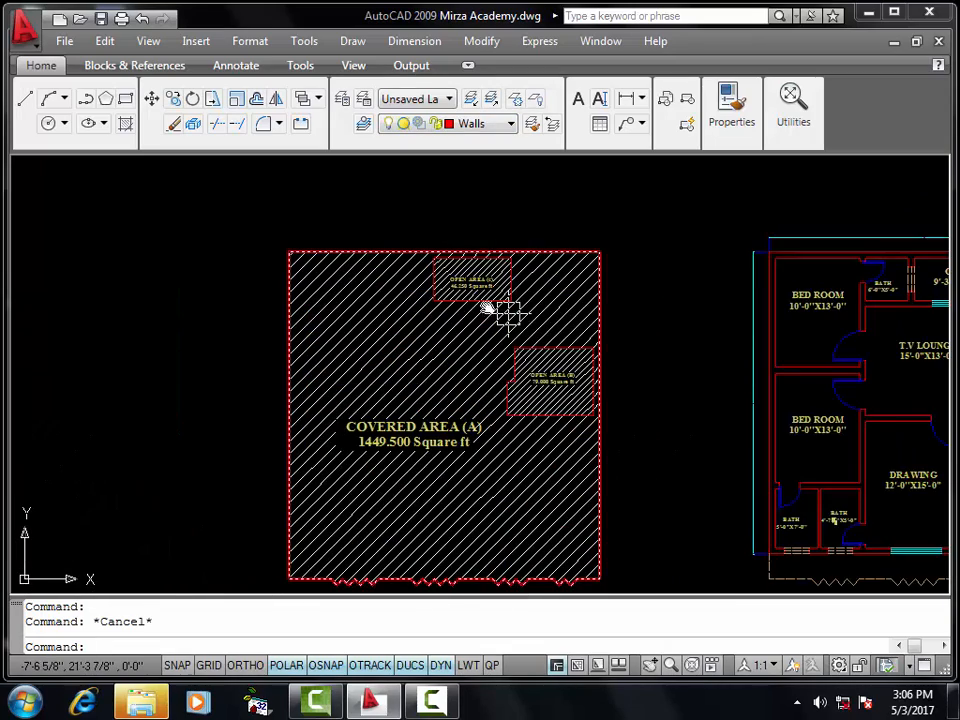
middle_drag(493, 306, 459, 249)
mouse_move(484, 374)
middle_down()
mouse_move(444, 388)
mouse_move(297, 392)
middle_up()
scroll(376, 357, down, 2)
middle_drag(617, 374, 417, 371)
scroll(643, 349, up, 2)
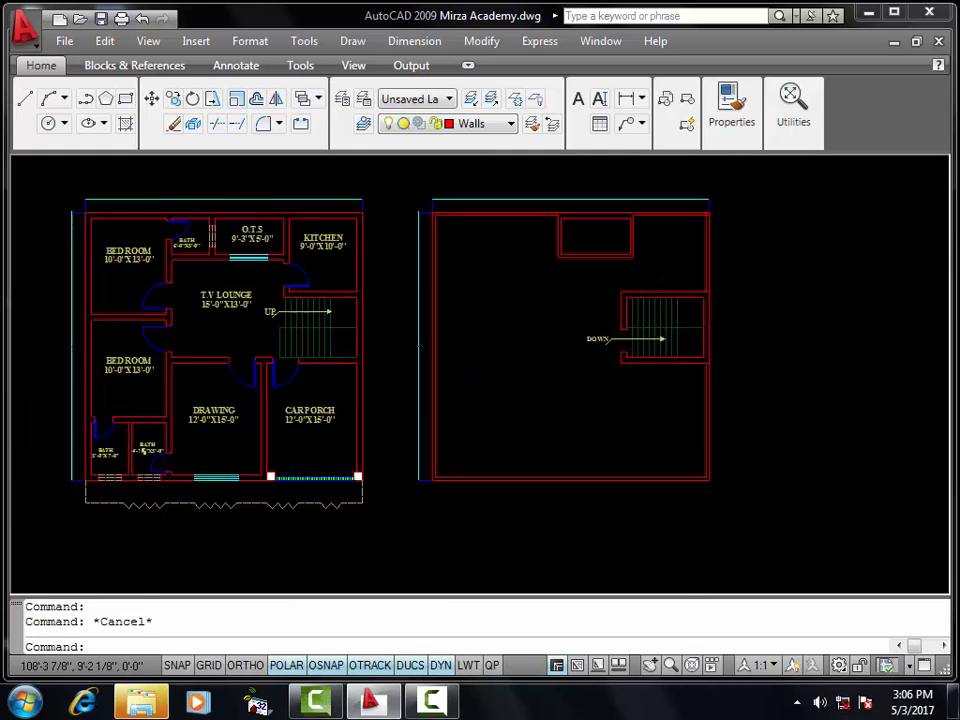
scroll(696, 274, up, 3)
scroll(555, 325, up, 2)
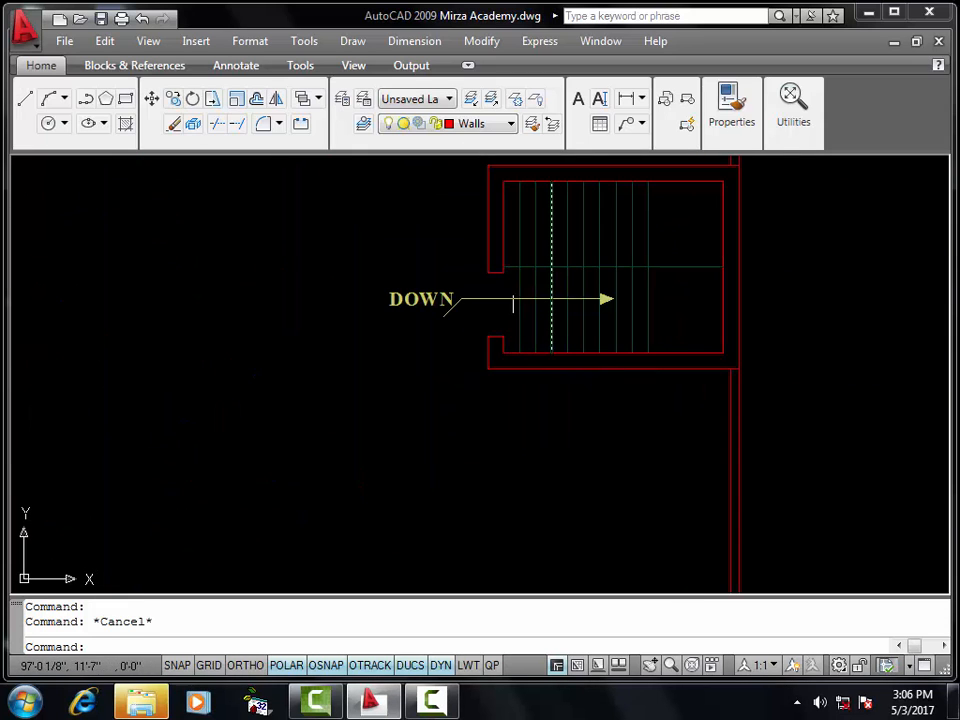
middle_drag(514, 300, 452, 369)
click(634, 250)
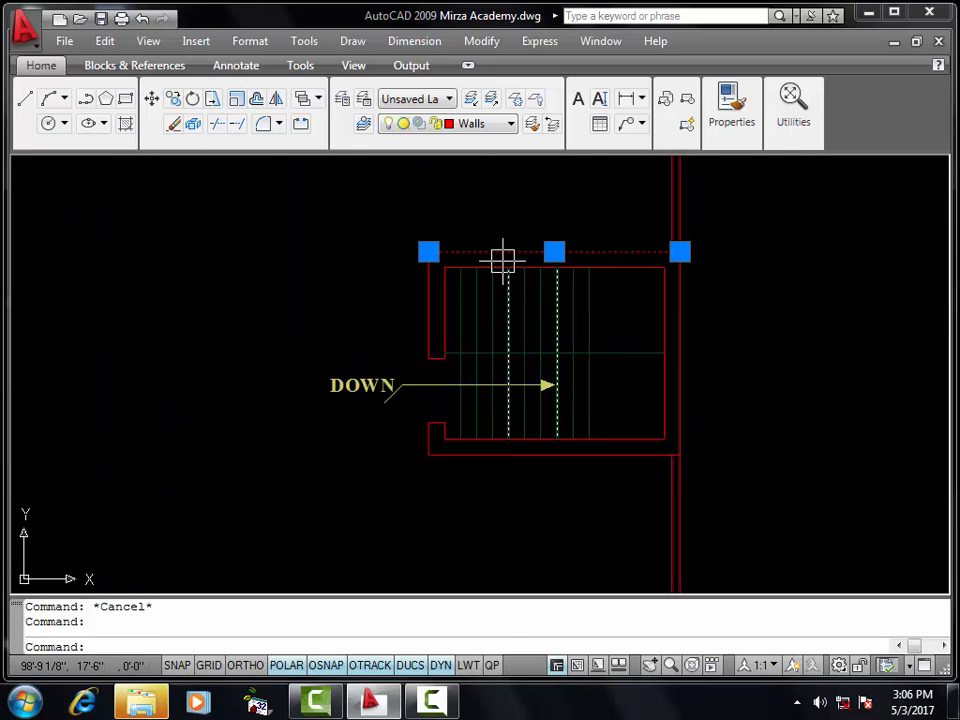
scroll(490, 262, up, 2)
click(407, 289)
scroll(395, 275, up, 2)
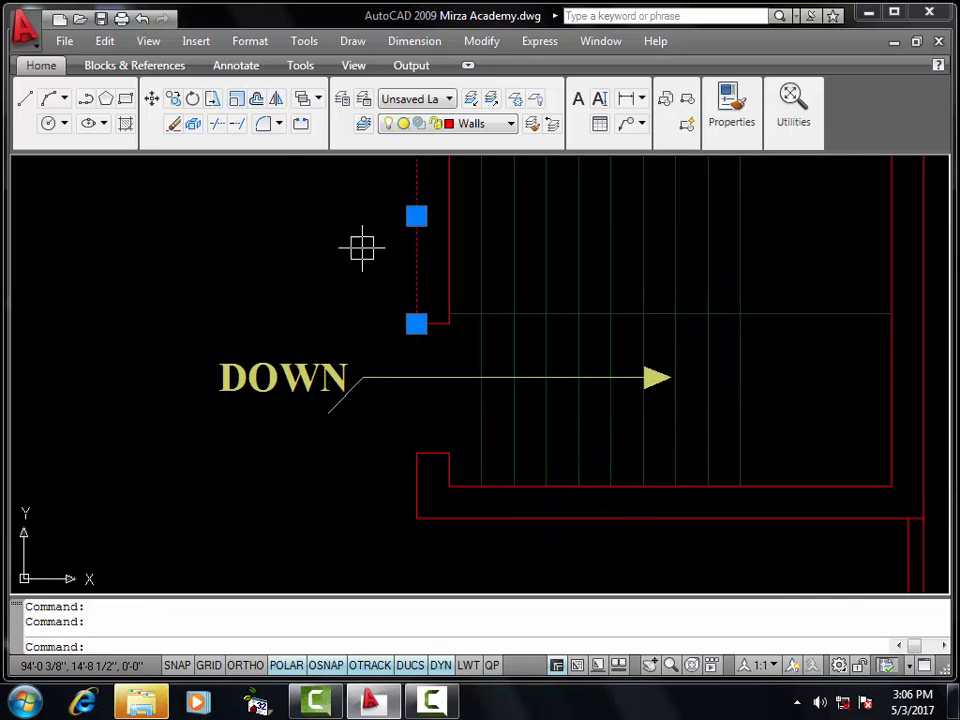
click(402, 494)
click(426, 495)
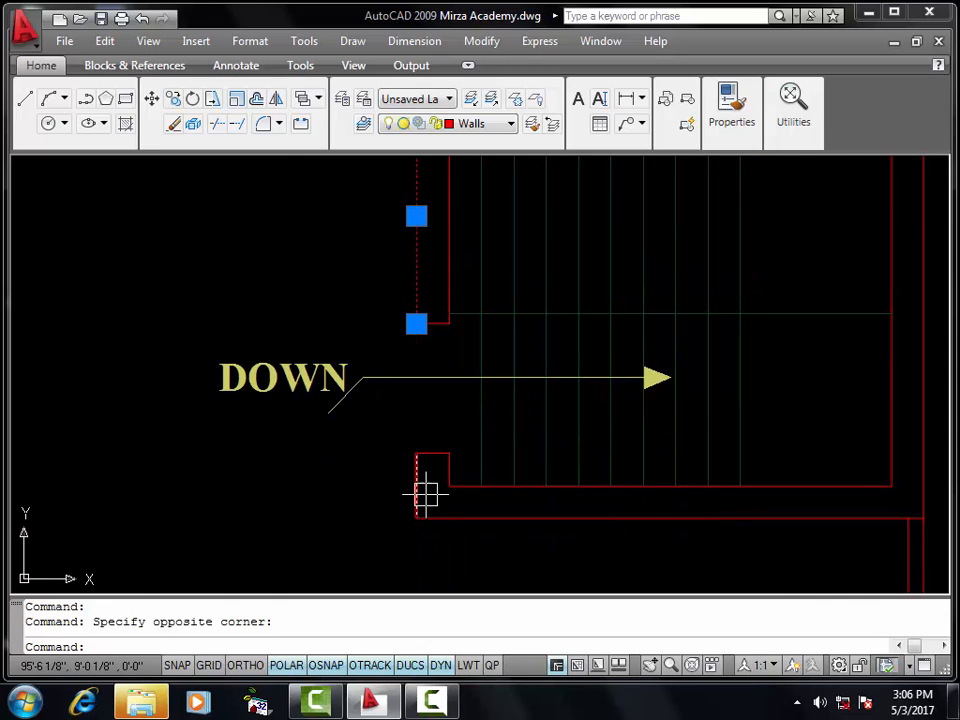
click(474, 517)
scroll(606, 321, down, 2)
middle_drag(606, 321, 544, 331)
key(Escape)
key(Escape)
- Offset the three outer wall lines of the roof plan's staircase room outward by 18
text(o)
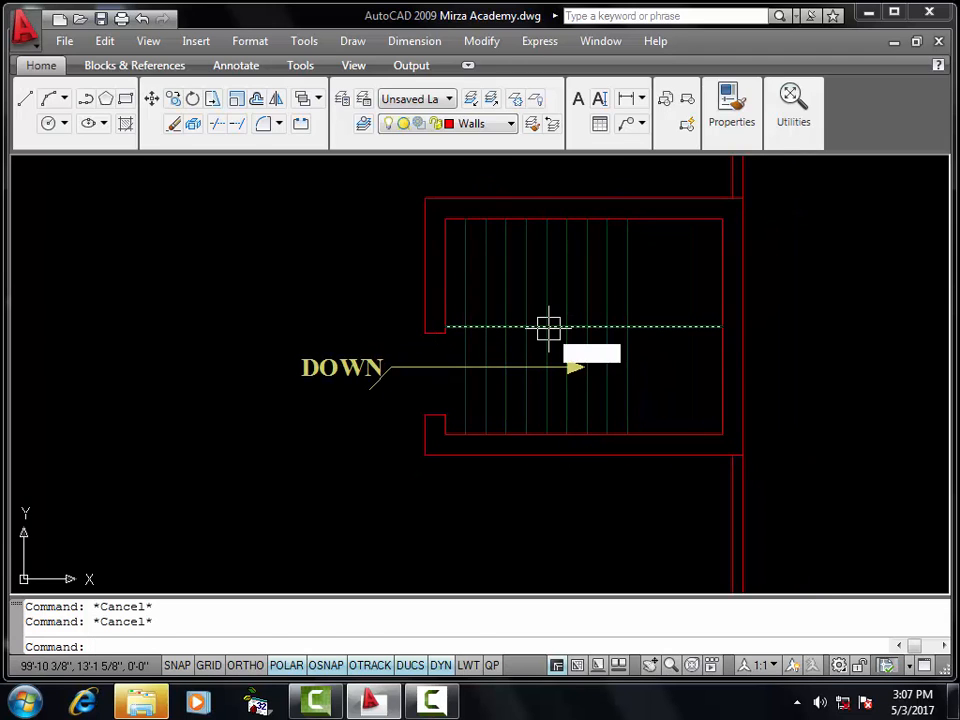
key(Return)
text(1)
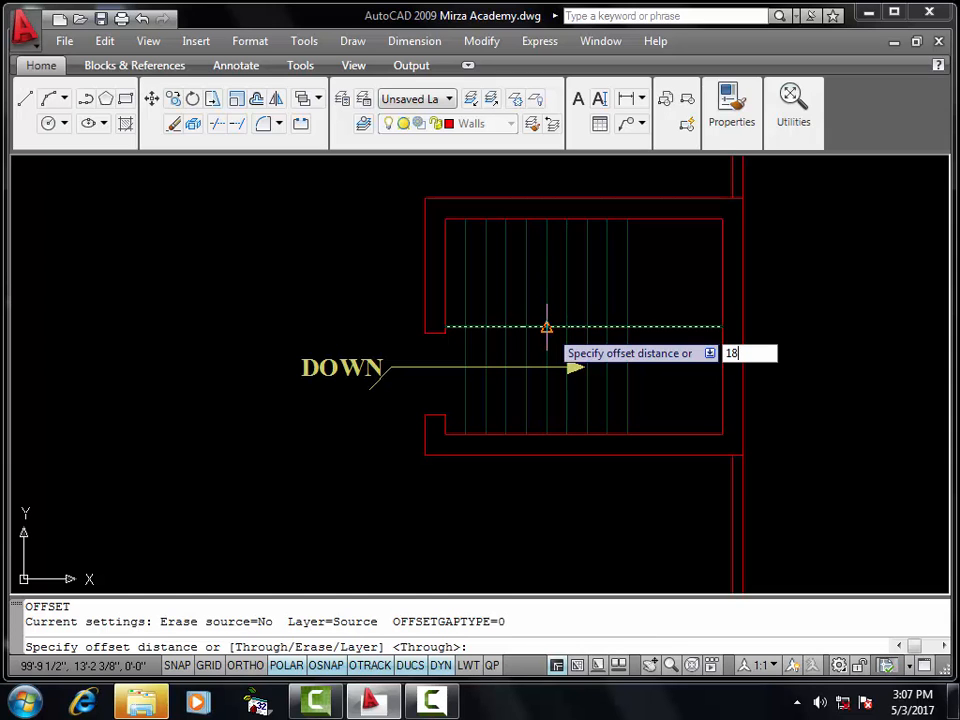
text(8)
key(Return)
middle_drag(639, 313, 557, 433)
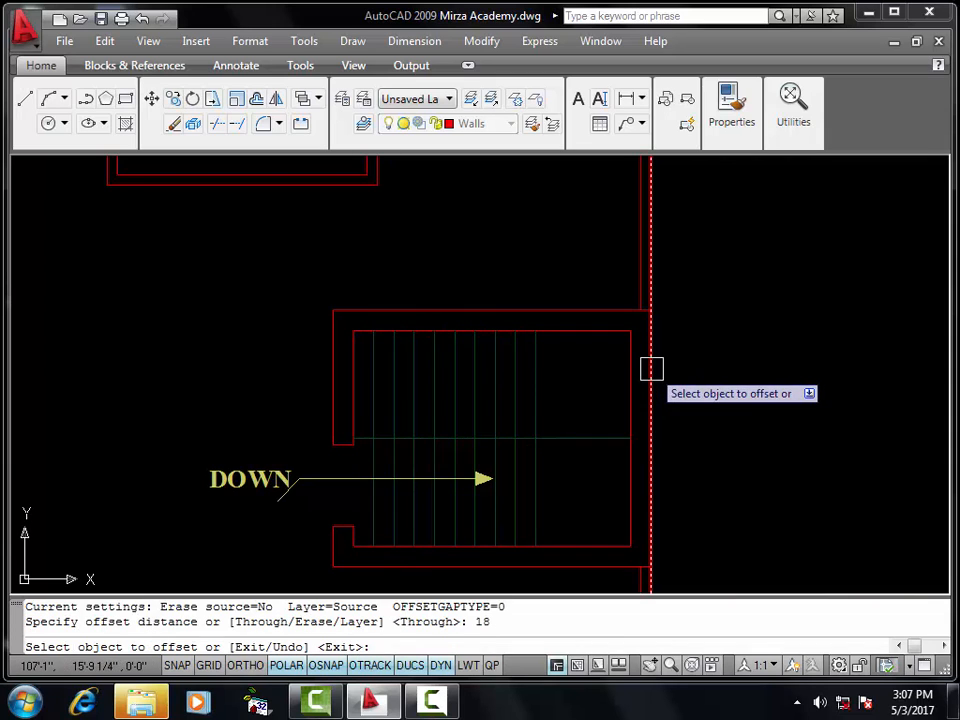
scroll(654, 368, down, 3)
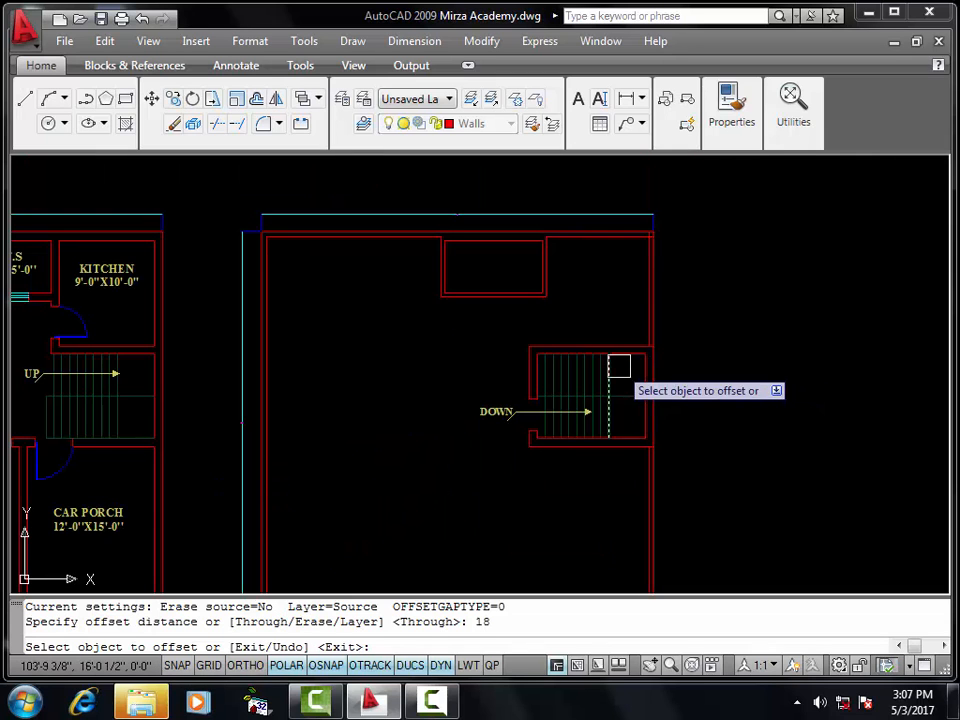
middle_drag(617, 366, 694, 364)
scroll(681, 352, up, 2)
click(679, 328)
click(679, 318)
click(571, 340)
click(500, 390)
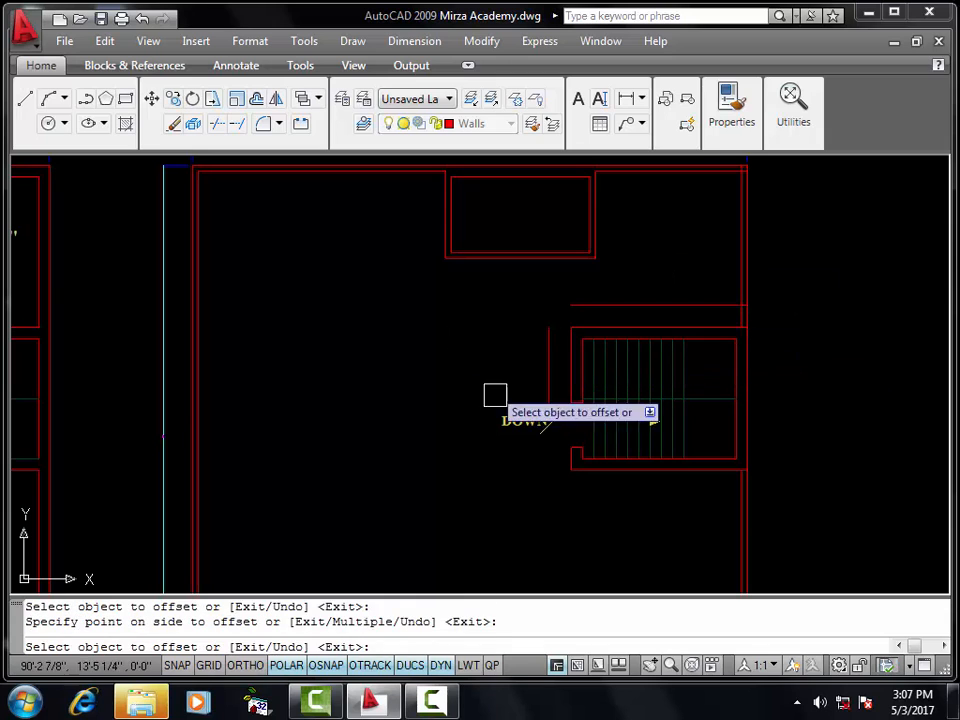
click(594, 469)
click(594, 510)
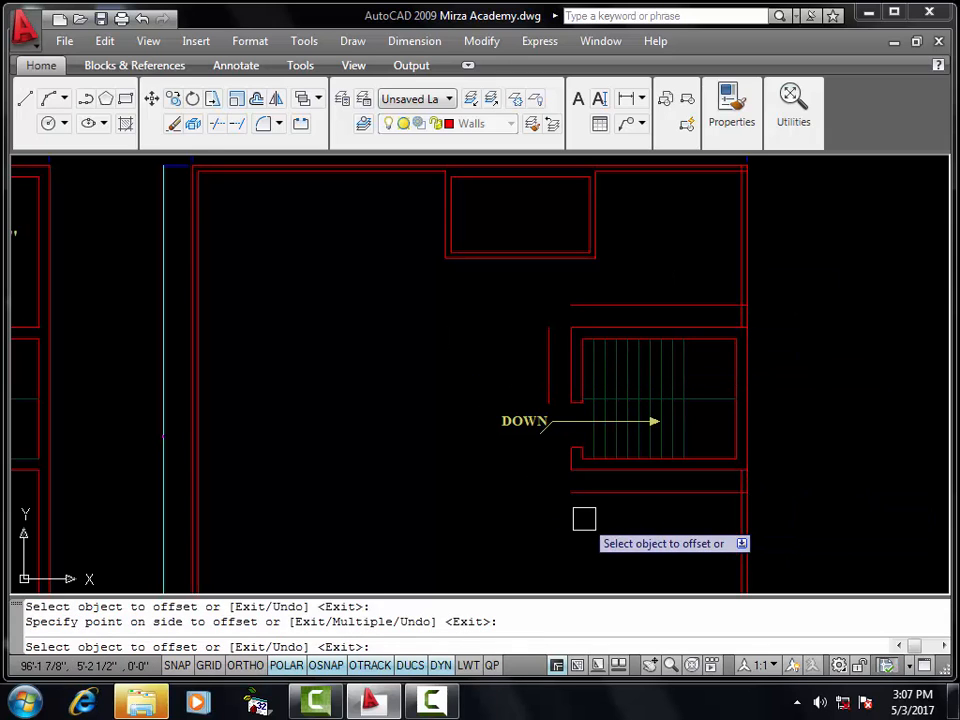
key(Escape)
- Fillet the offset lines around the staircase room into two square corners
text(f)
key(Return)
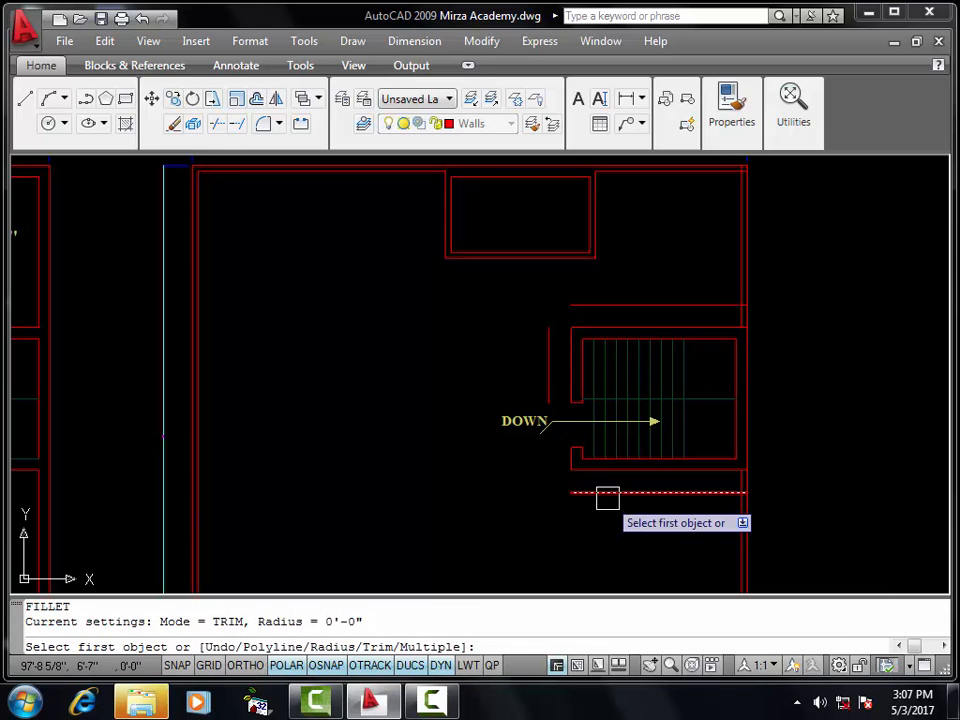
click(606, 494)
click(540, 360)
key(Return)
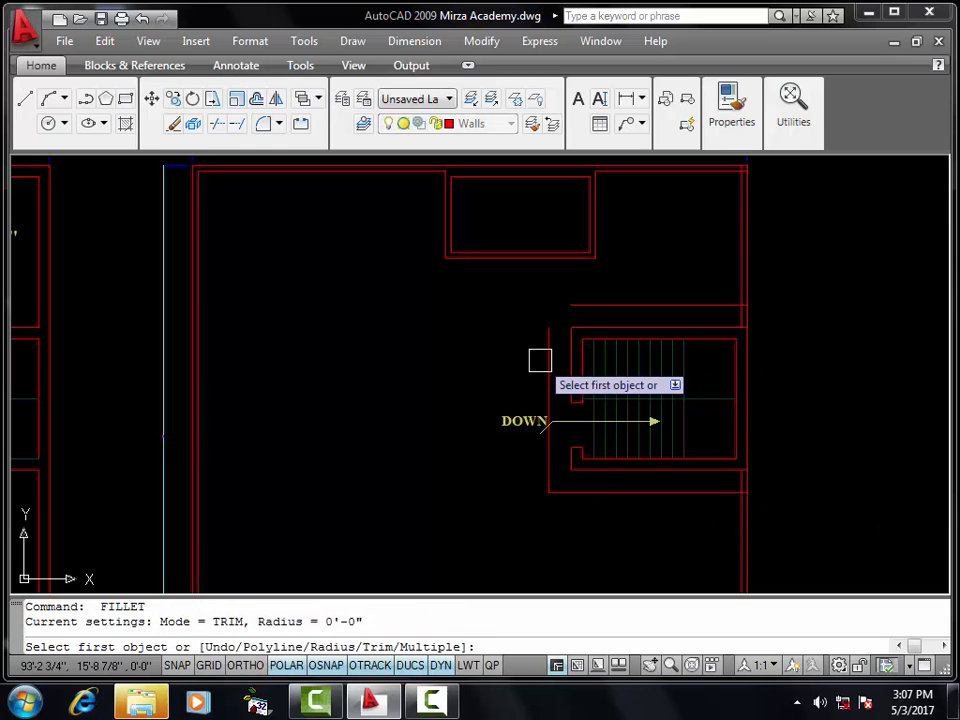
click(547, 364)
click(585, 317)
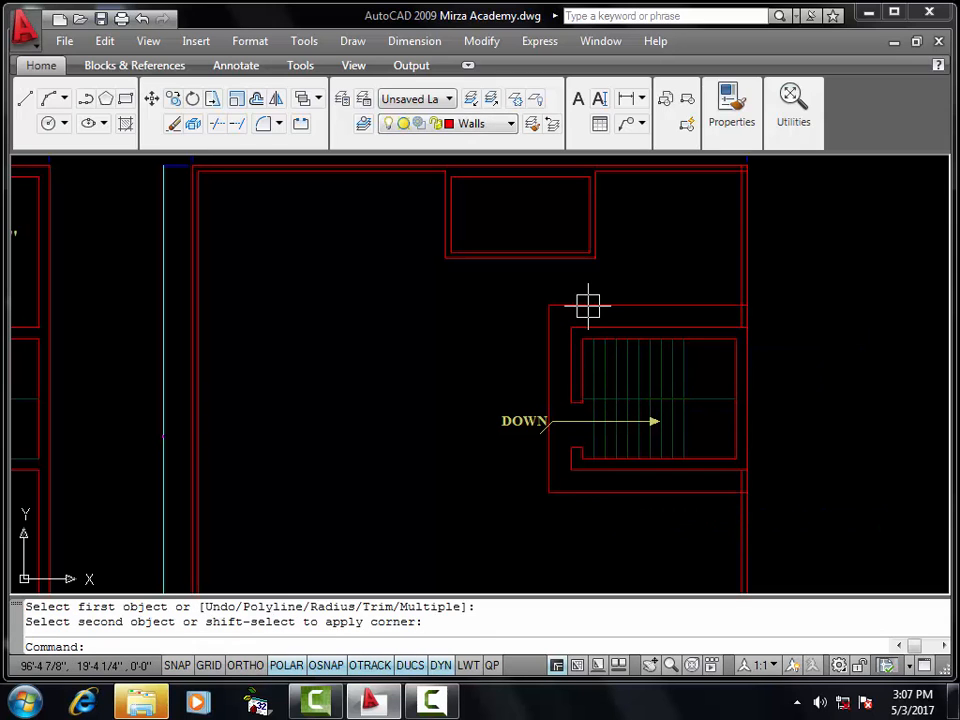
- Move the three joined offset lines around the staircase room to the Projection layer
click(588, 305)
click(551, 349)
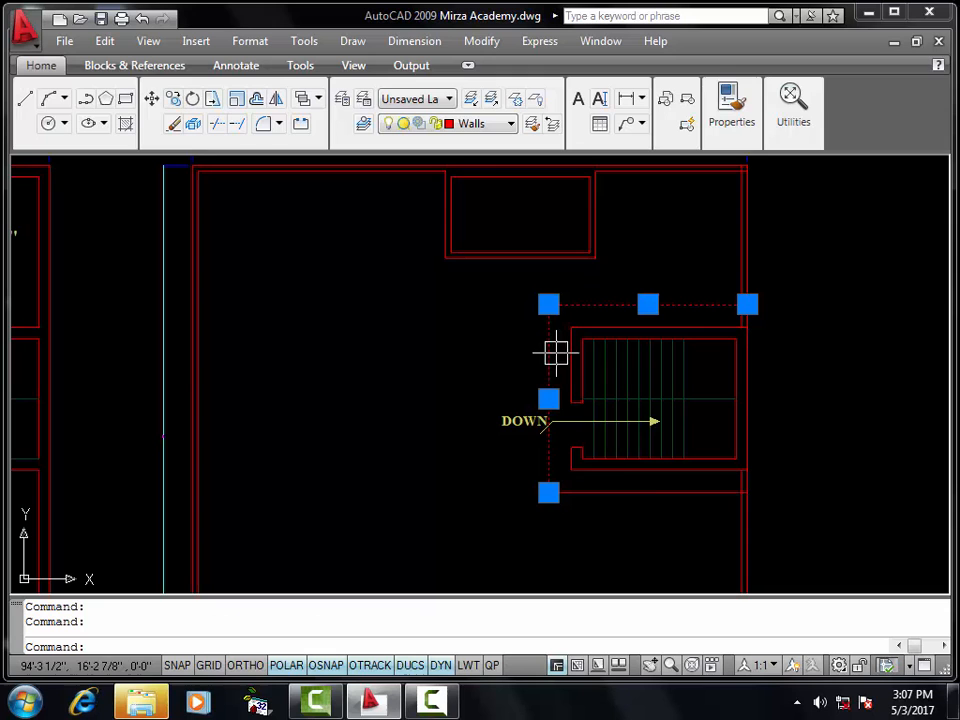
click(645, 492)
click(505, 125)
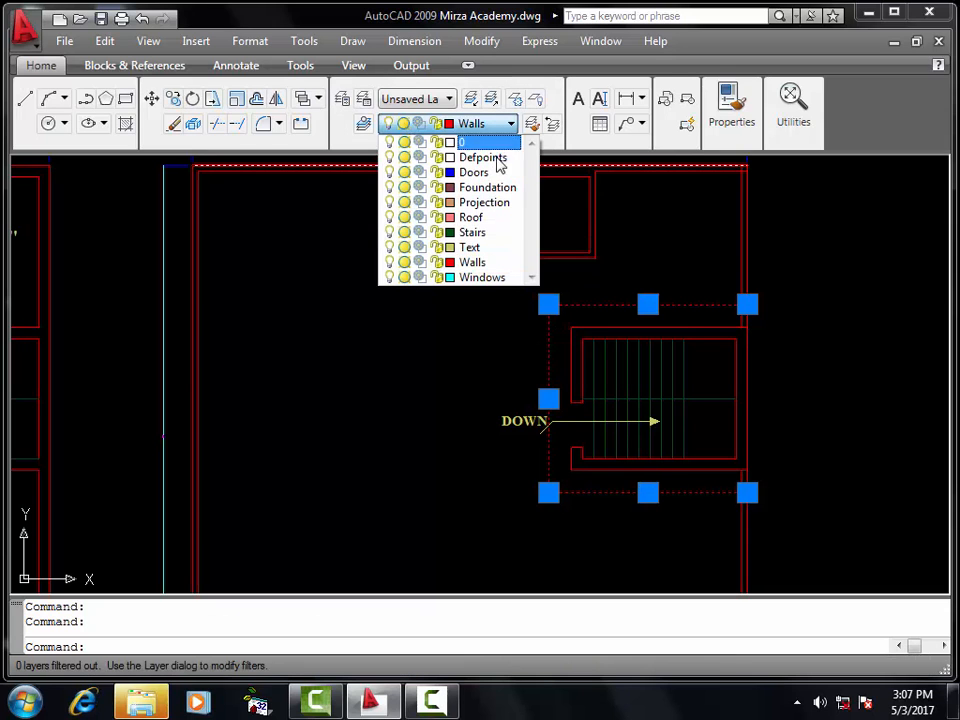
click(484, 202)
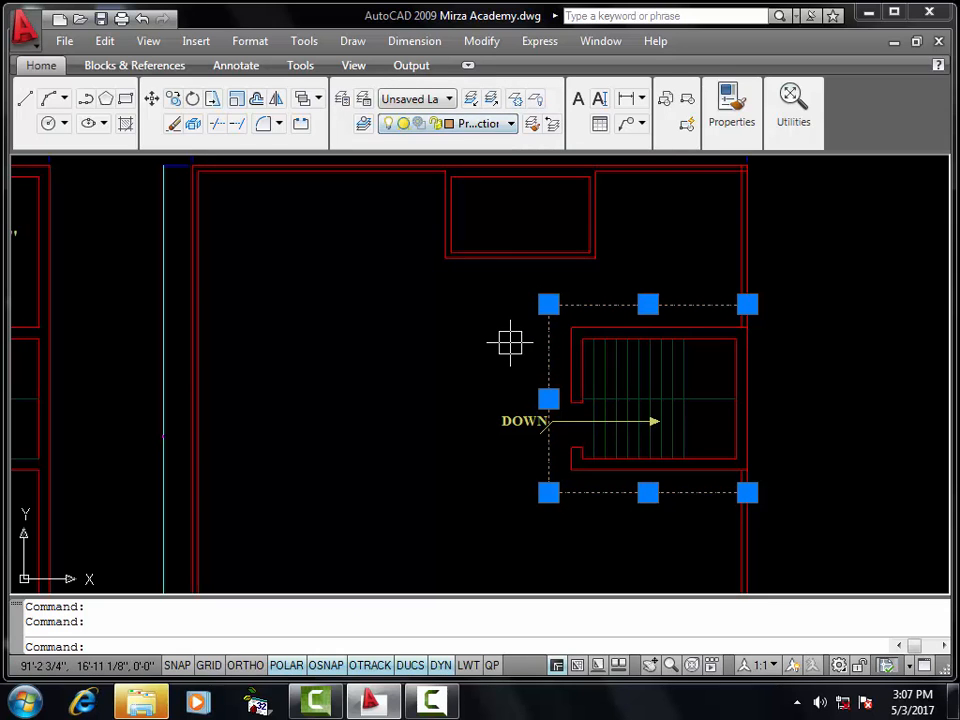
key(Escape)
- Copy the three projection lines and the adjoining outer wall line to the empty space below the hatched area plan
scroll(750, 336, up, 3)
click(740, 354)
click(660, 270)
scroll(585, 294, down, 2)
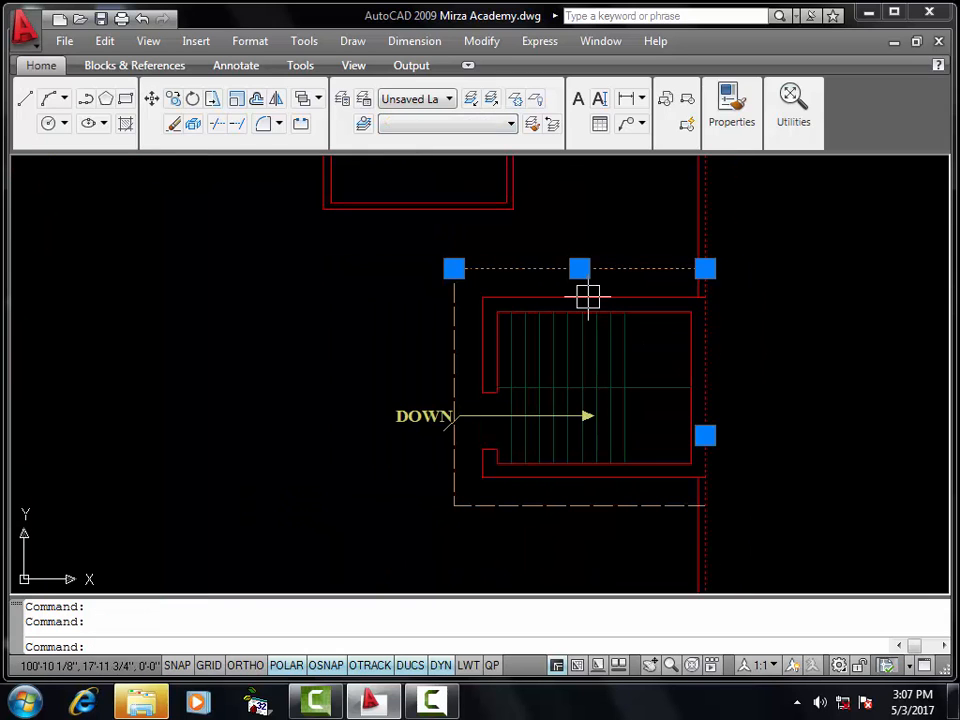
click(454, 387)
click(499, 508)
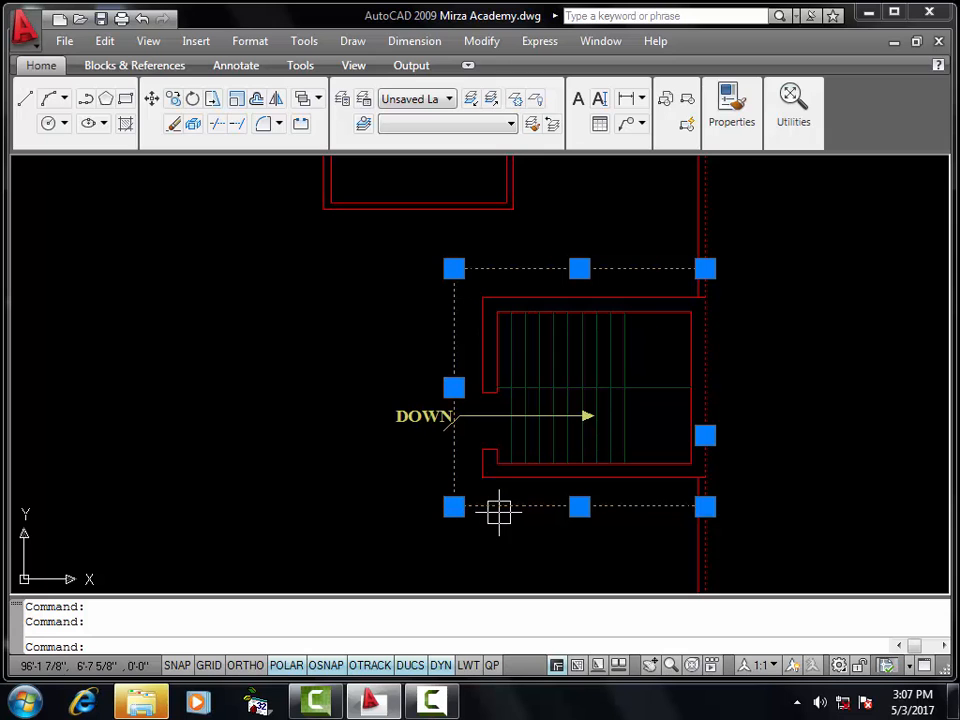
text(co)
key(Return)
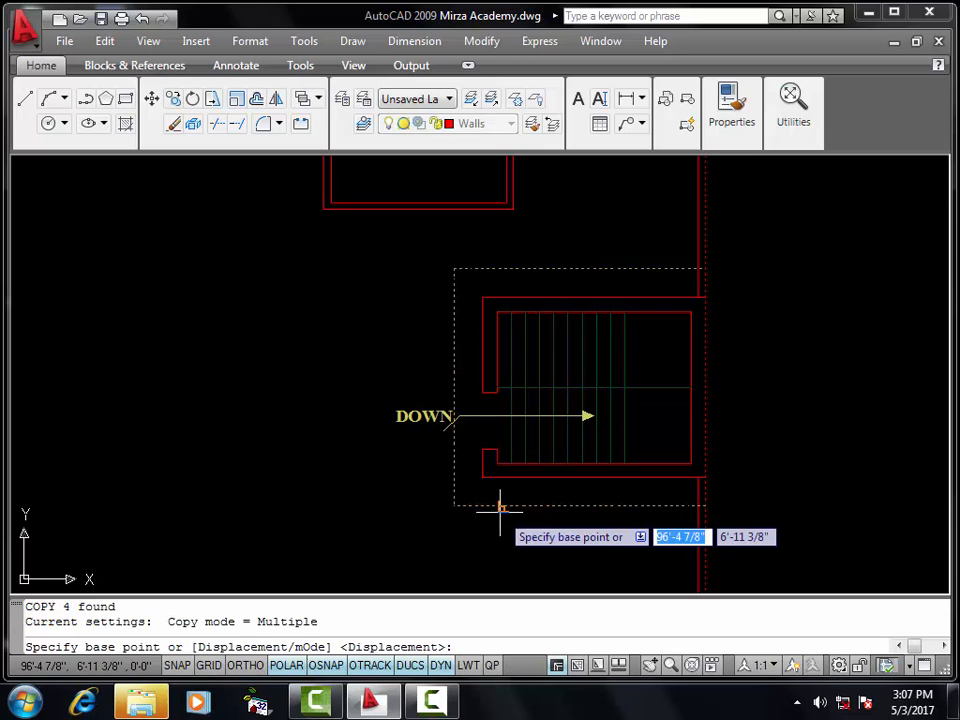
scroll(520, 520, down, 2)
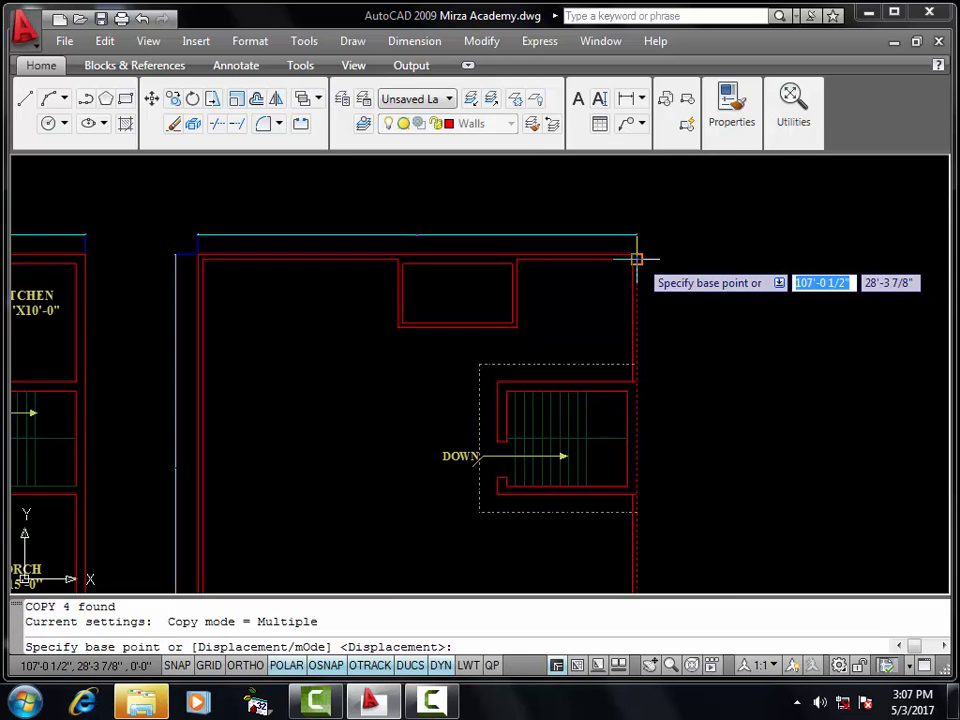
scroll(636, 258, up, 1)
scroll(638, 270, up, 2)
click(621, 228)
scroll(621, 221, down, 4)
scroll(610, 225, up, 2)
middle_drag(610, 225, 917, 254)
scroll(493, 281, down, 2)
middle_drag(493, 281, 630, 204)
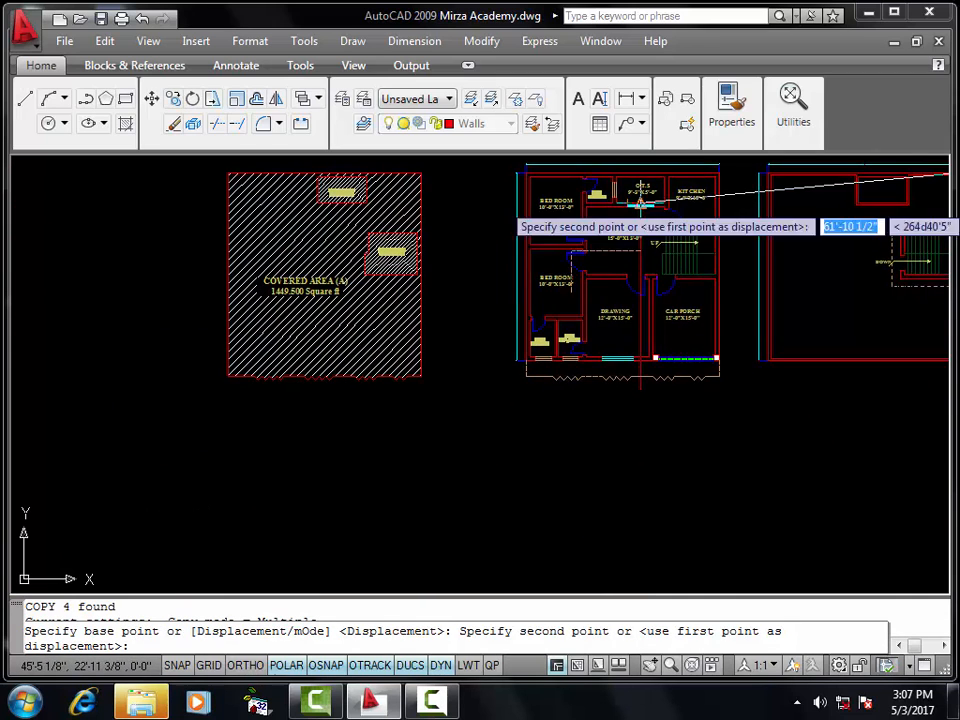
click(450, 400)
key(Escape)
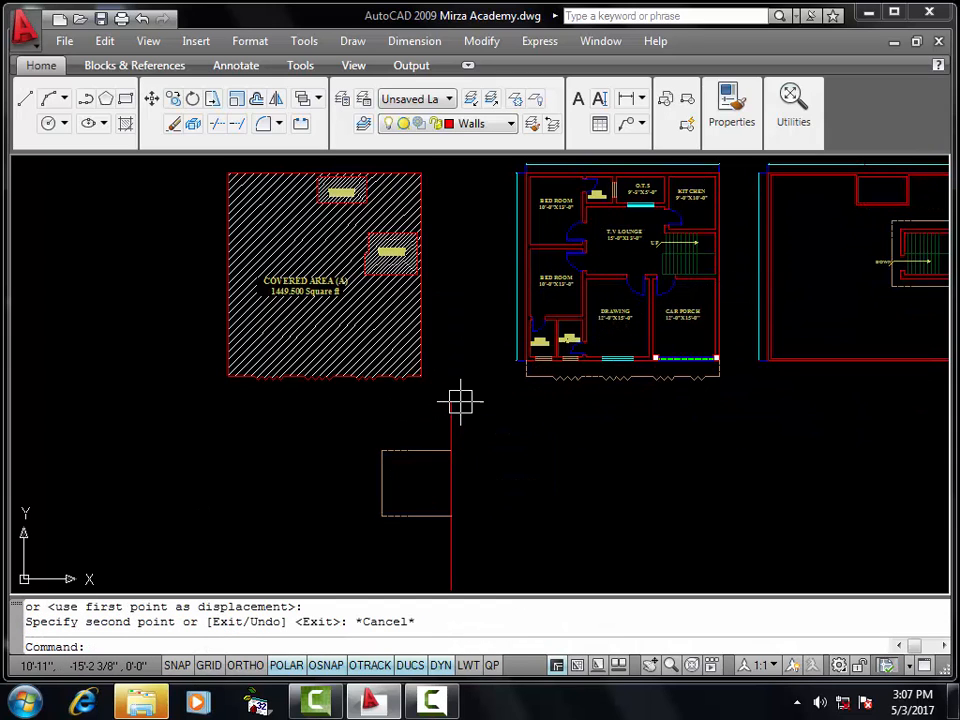
- Fillet the copied wall line with both horizontal projection lines to close the rectangular outline
text(f)
key(Return)
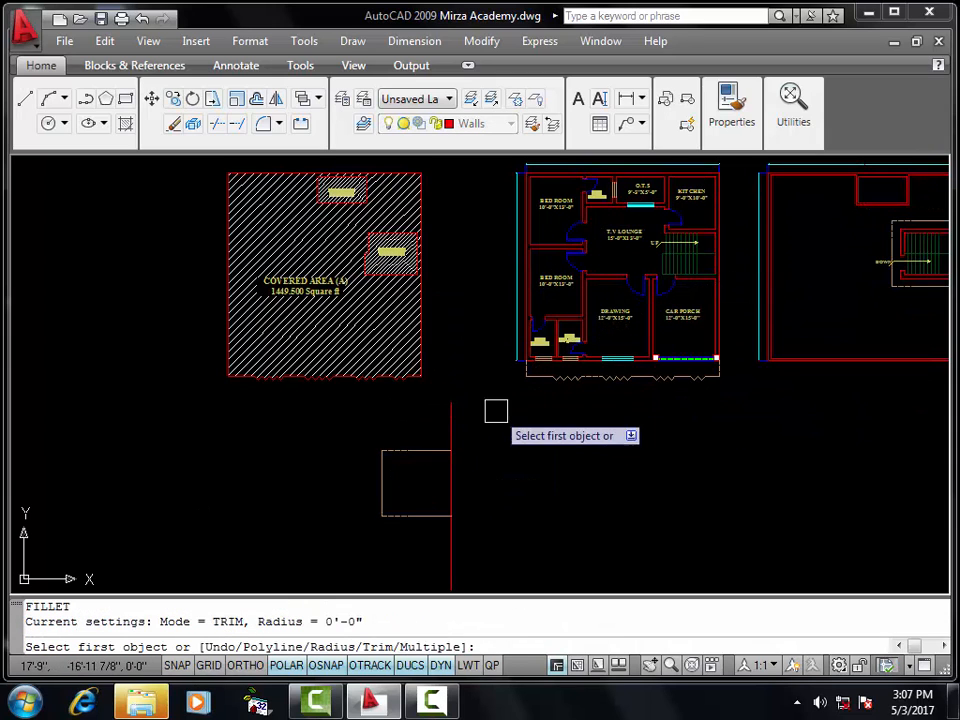
click(452, 455)
click(444, 453)
key(Return)
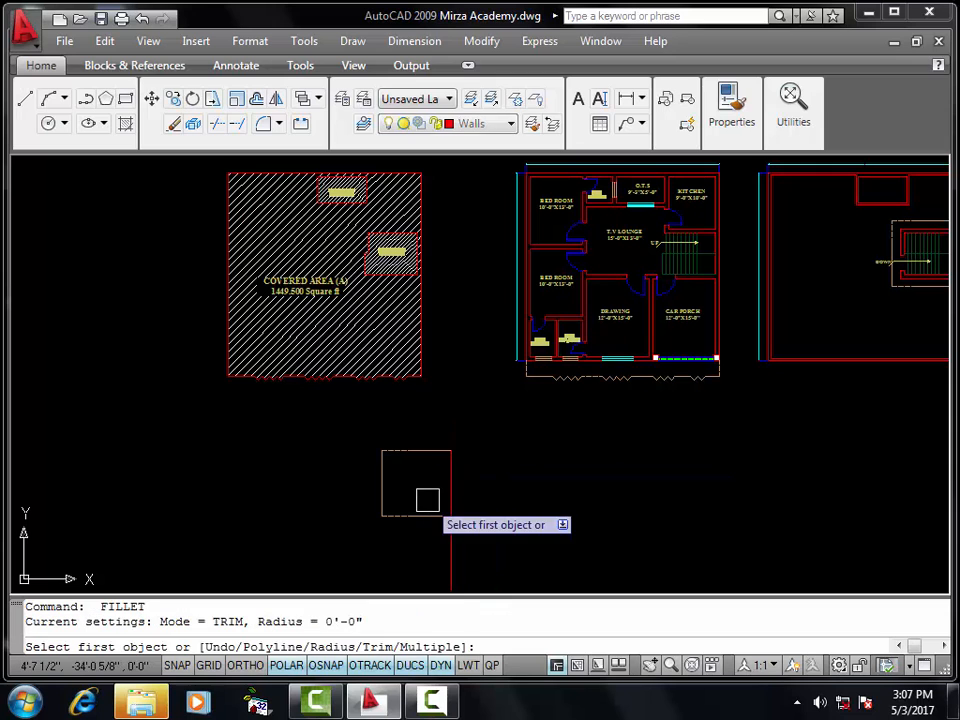
click(418, 516)
click(447, 500)
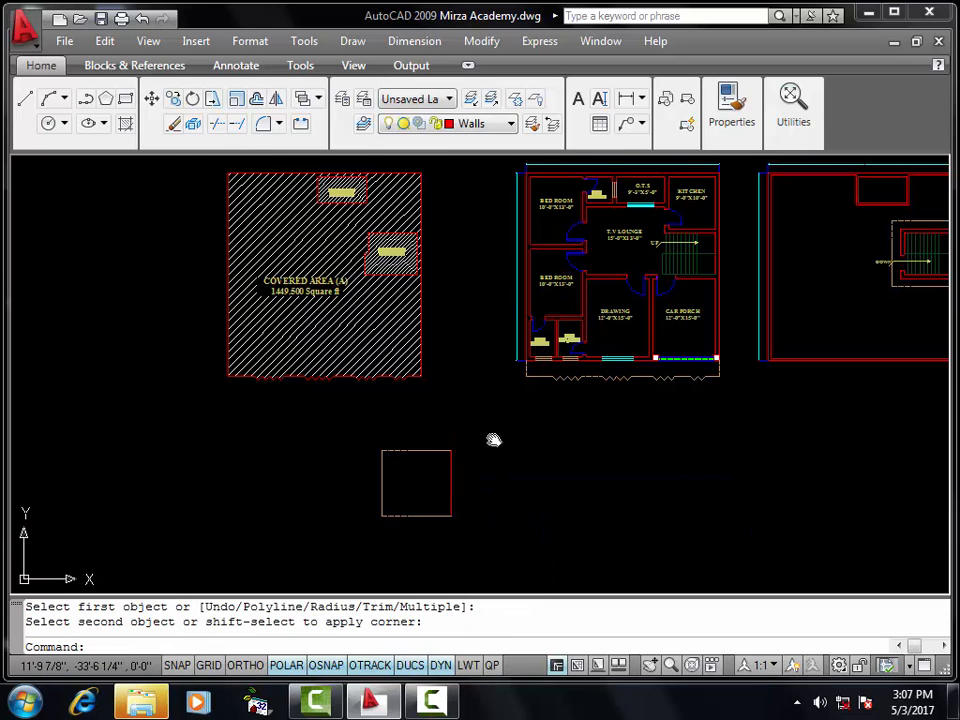
- Convert the four lines of the closed rectangle into a region and save the drawing
scroll(496, 432, up, 2)
scroll(496, 432, up, 2)
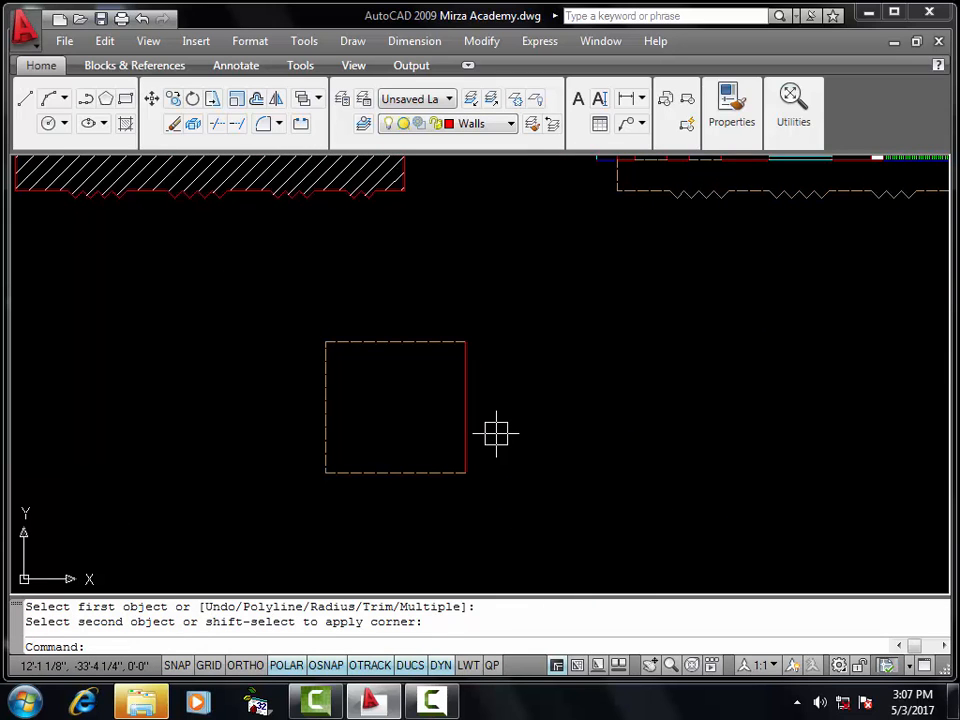
text(REG)
key(Return)
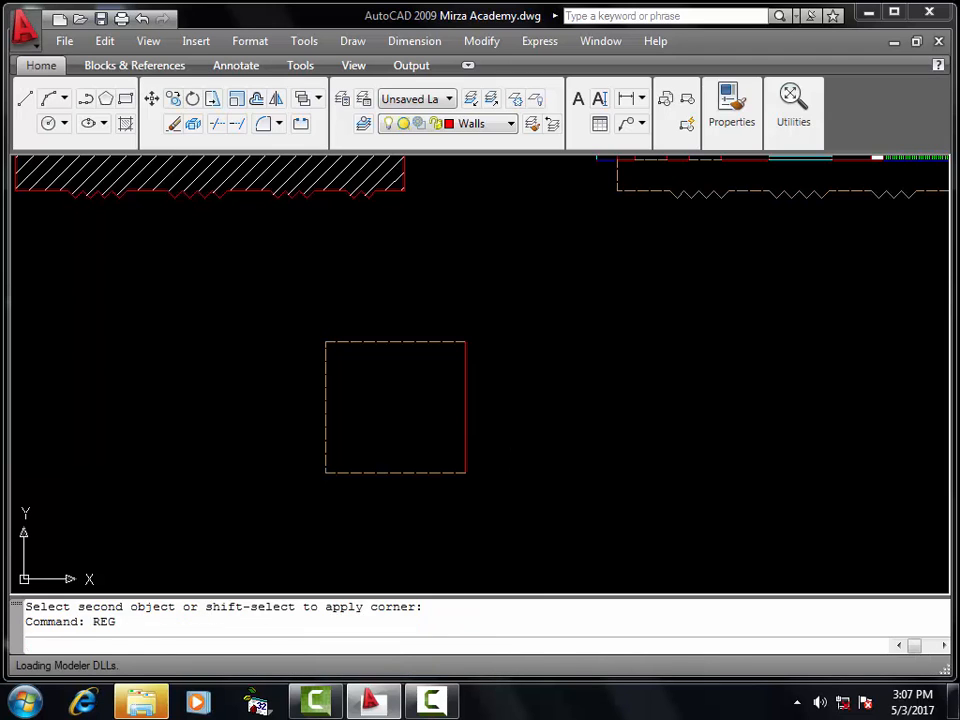
click(525, 315)
click(262, 533)
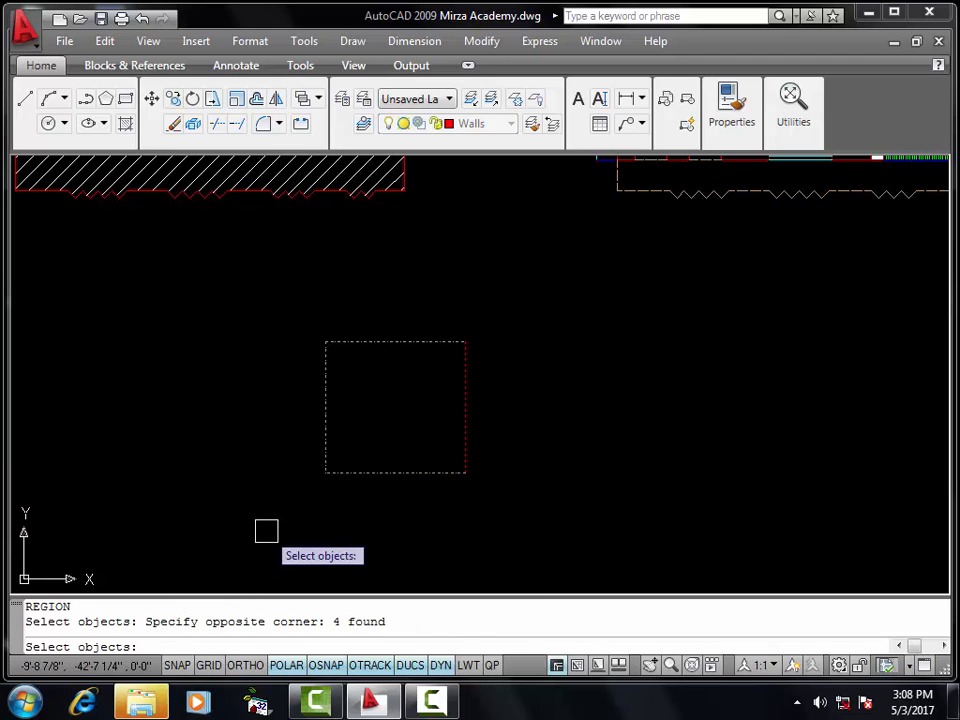
key(Return)
key(ctrl+s)
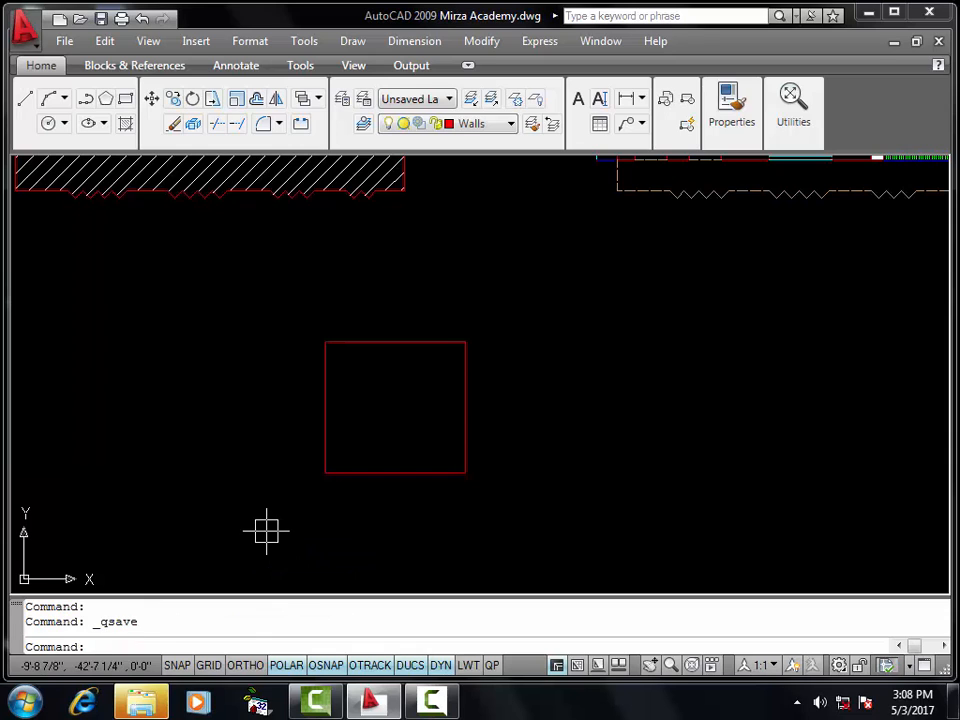
key(Escape)
key(Escape)
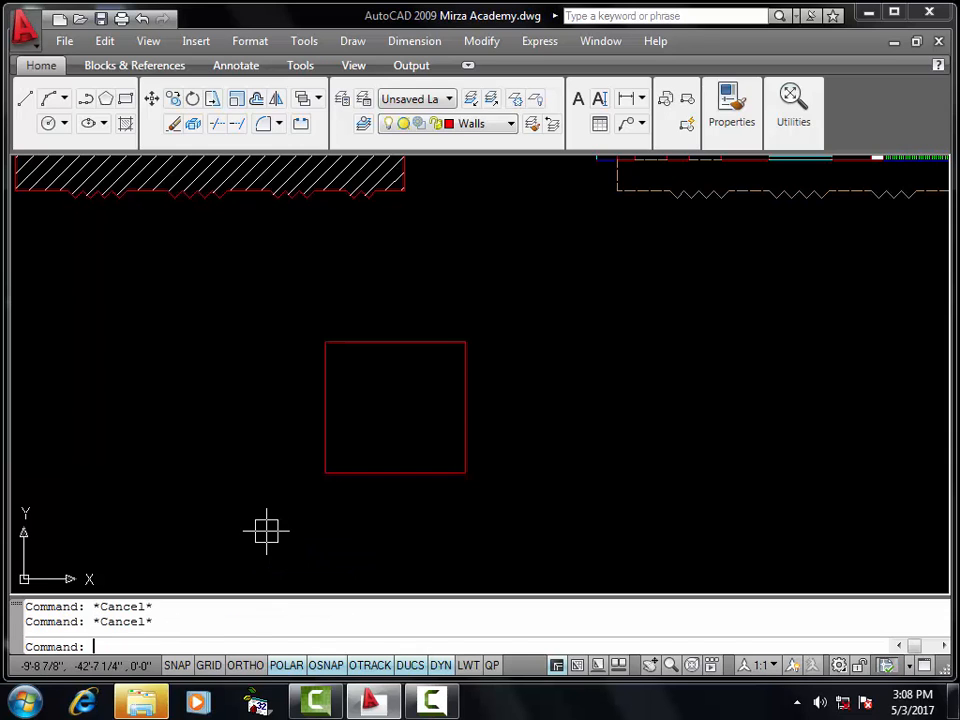
click(350, 478)
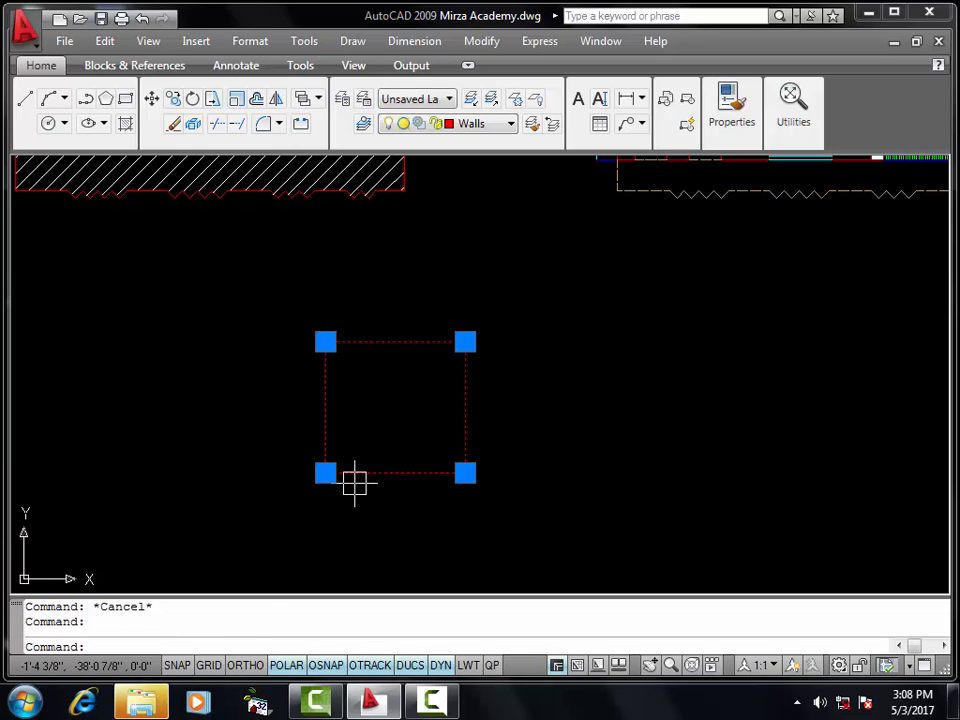
text(AAB)
key(Return)
key(Escape)
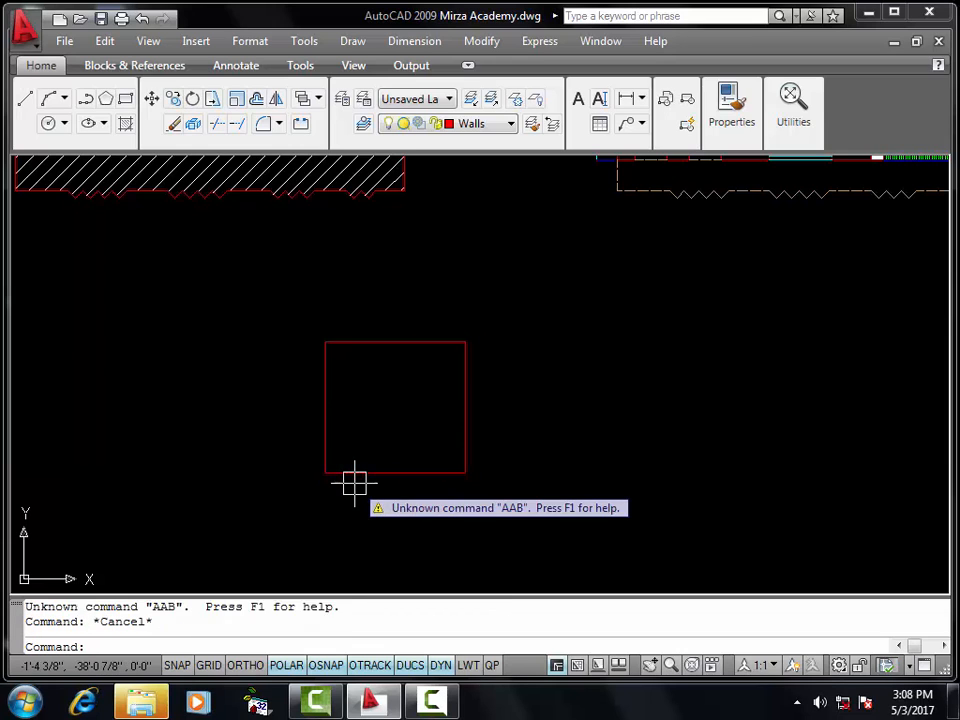
key(Escape)
- Measure the area of the closed staircase room rectangle as an object
text(AA)
key(Return)
text(O)
key(Return)
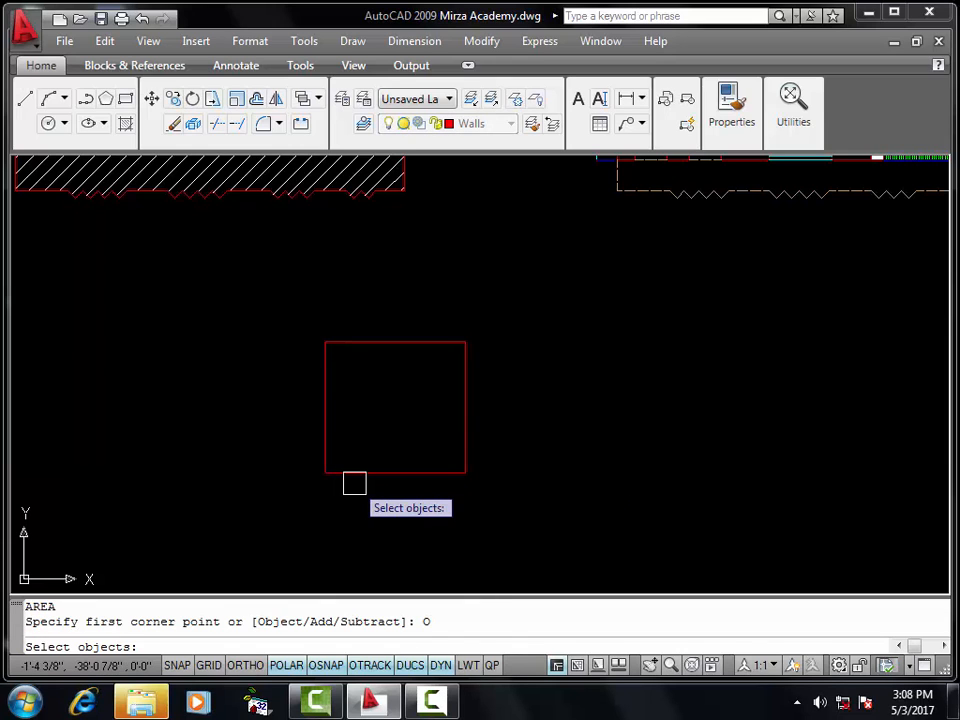
click(357, 479)
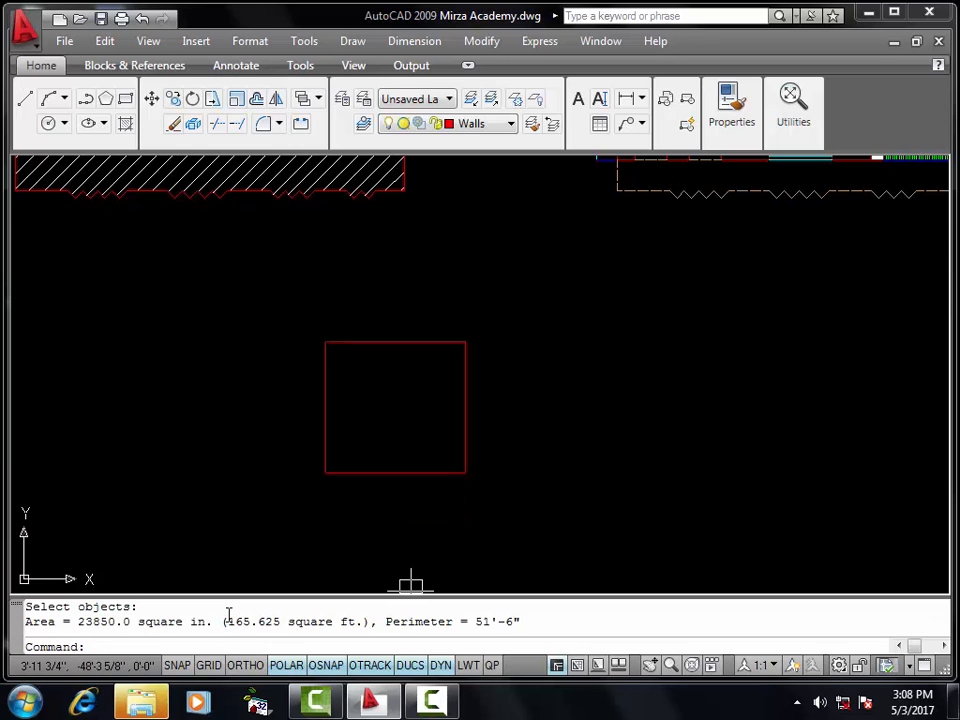
key(Escape)
- Run the object area measurement on the rectangle again and copy its square-foot value from the command history
text(AA)
key(Return)
text(O)
key(Return)
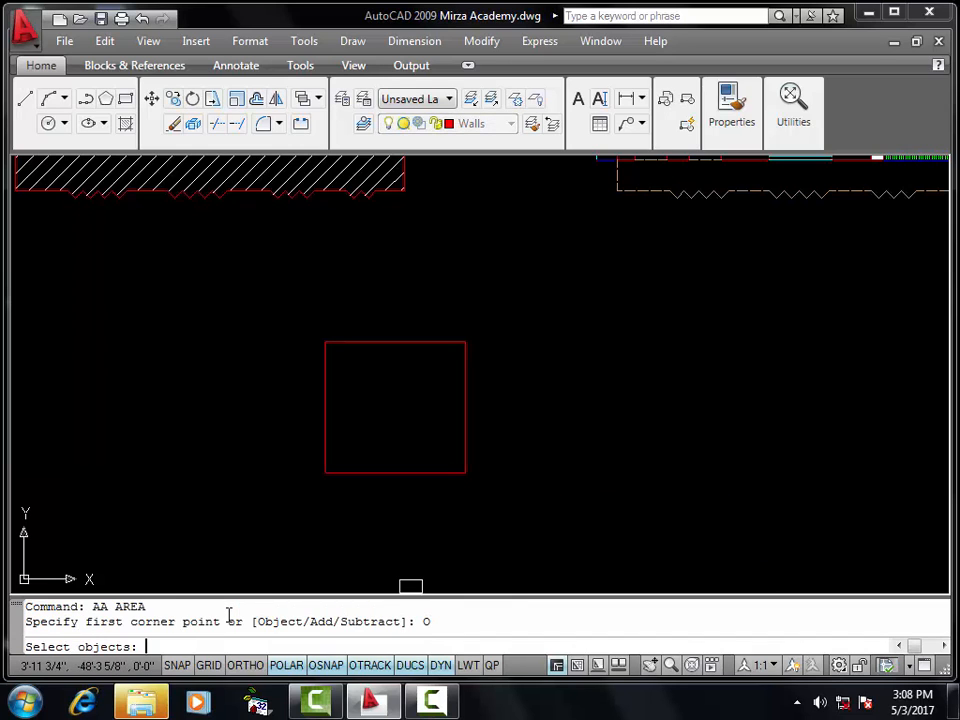
click(361, 481)
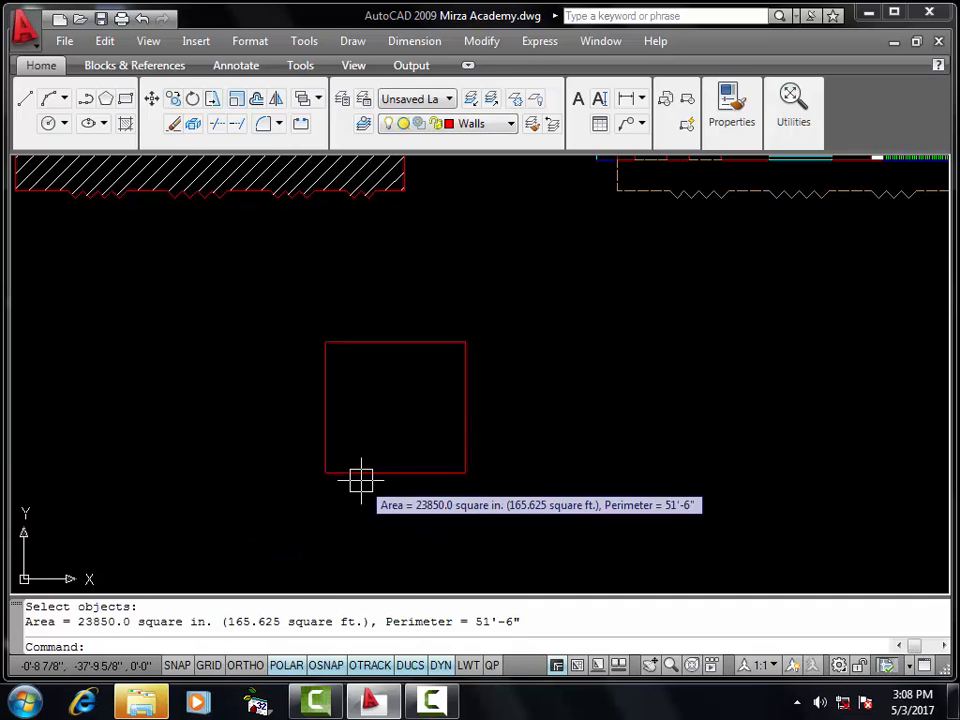
drag(225, 620, 359, 621)
key(ctrl+c)
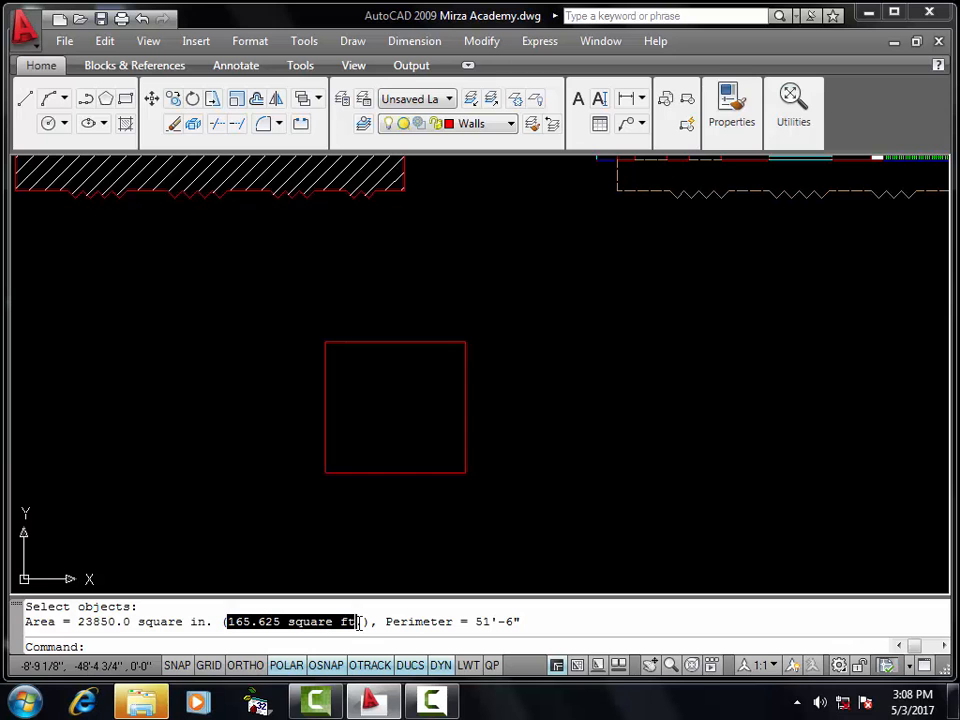
- Copy the OPEN AREA (B) label from the hatched area plan into the staircase room rectangle below it
click(340, 381)
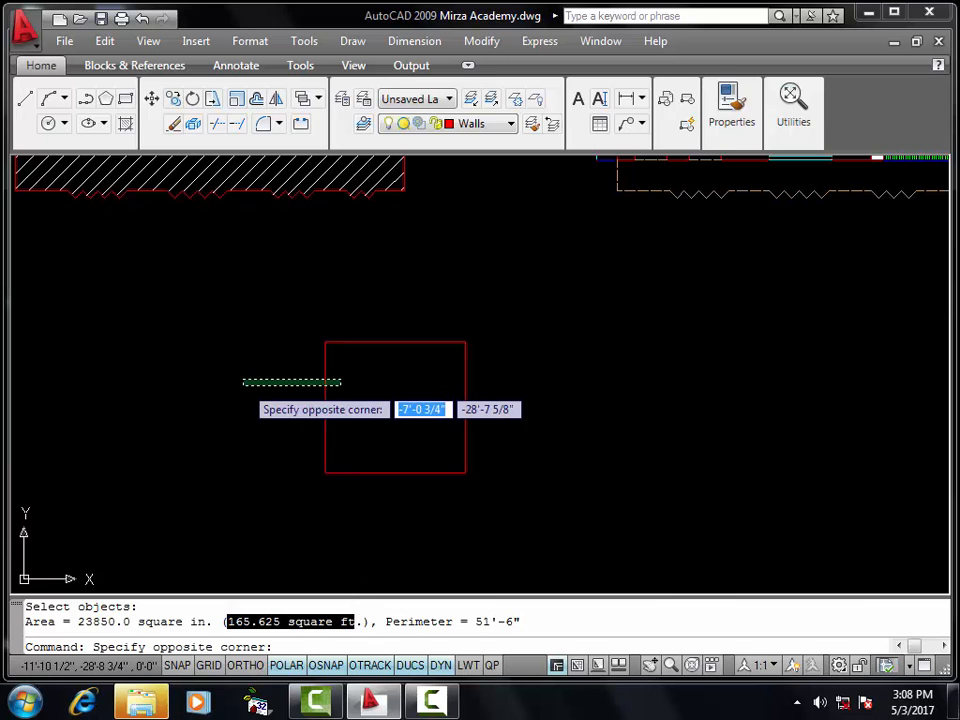
scroll(216, 383, down, 3)
middle_drag(221, 437, 223, 446)
click(226, 438)
scroll(252, 339, up, 10)
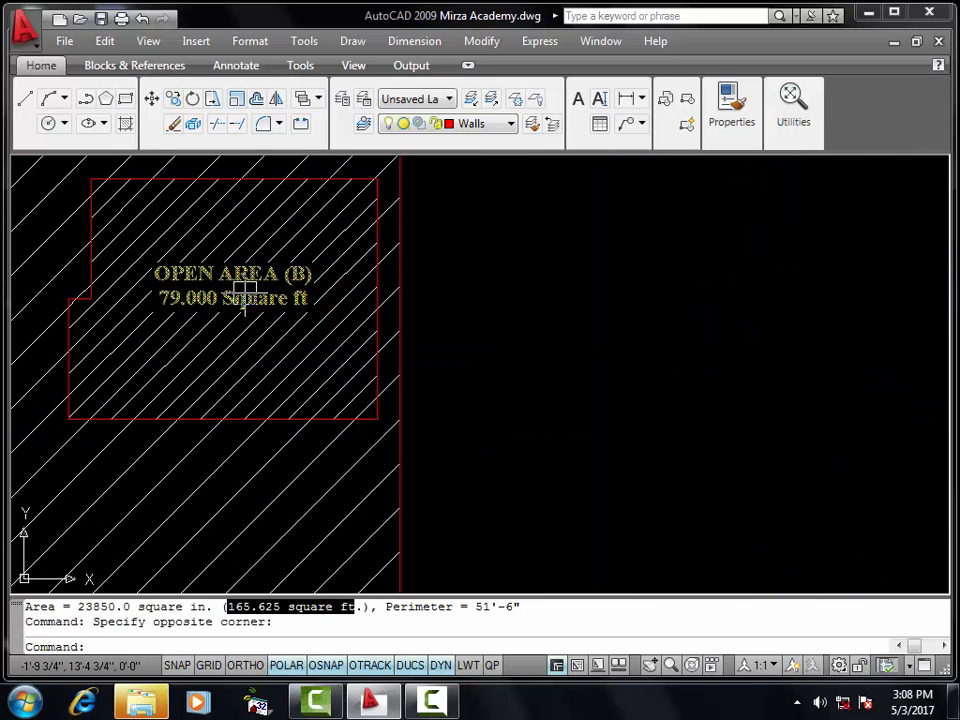
click(245, 291)
text(co)
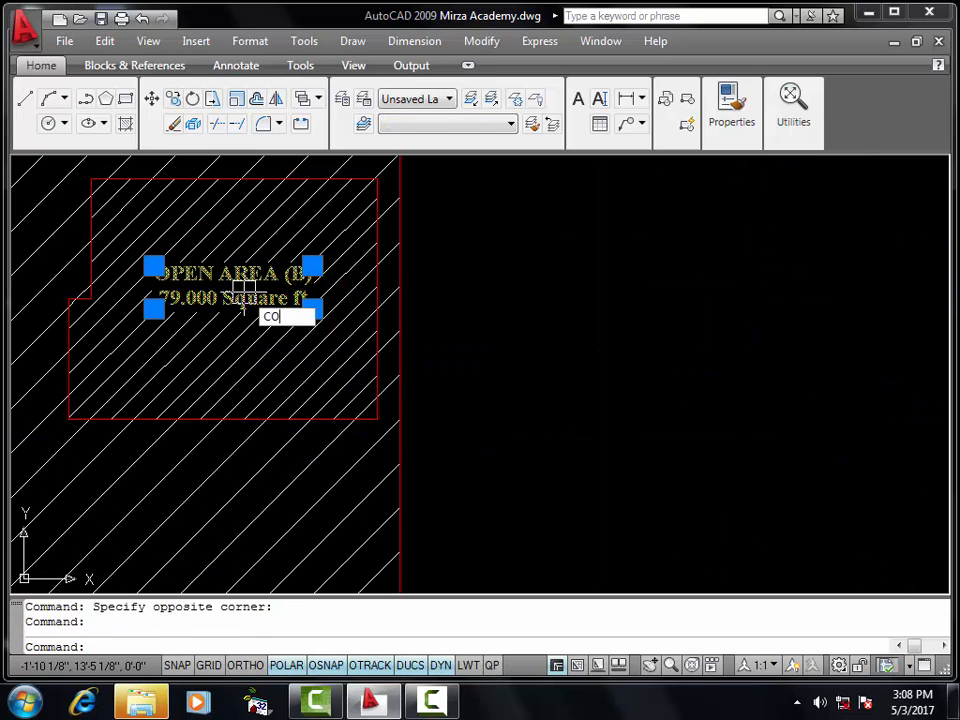
key(Return)
click(243, 308)
scroll(250, 320, down, 6)
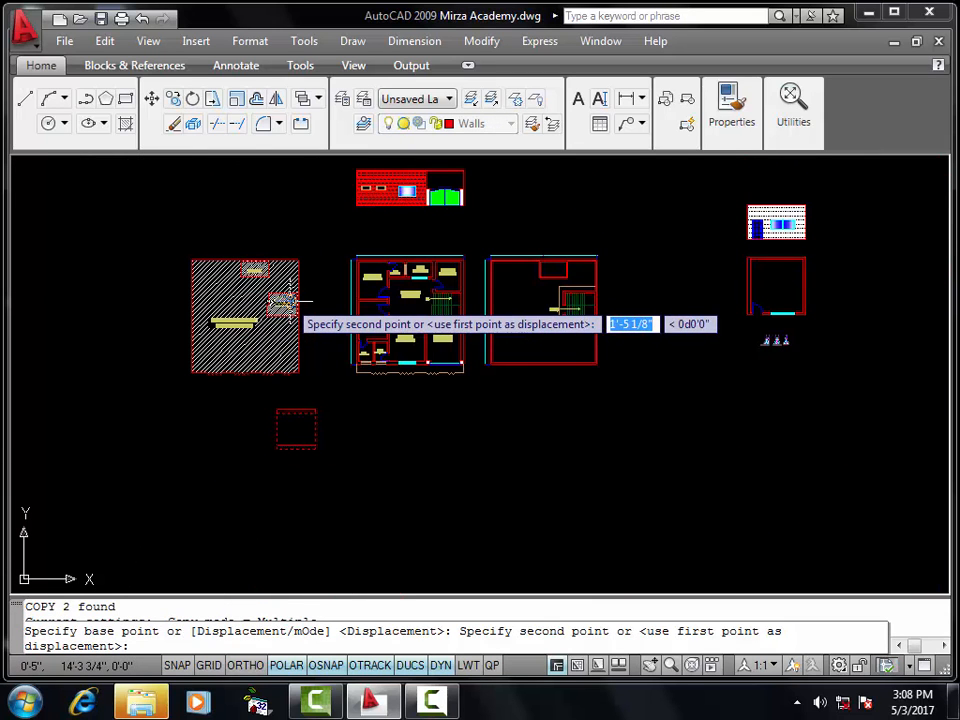
scroll(287, 425, up, 6)
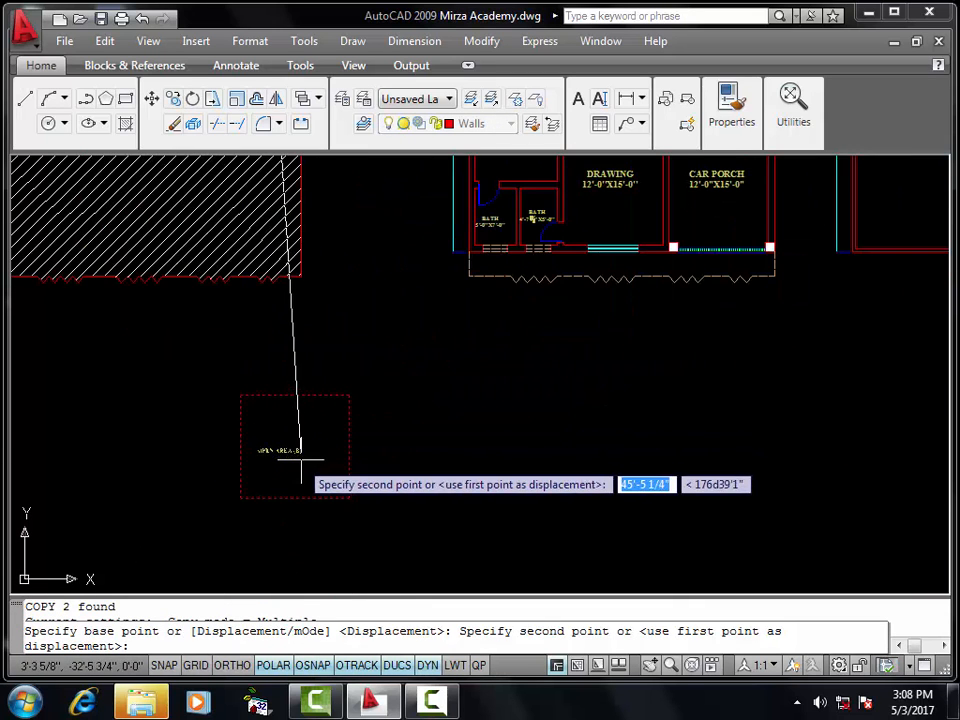
scroll(305, 455, up, 5)
click(312, 418)
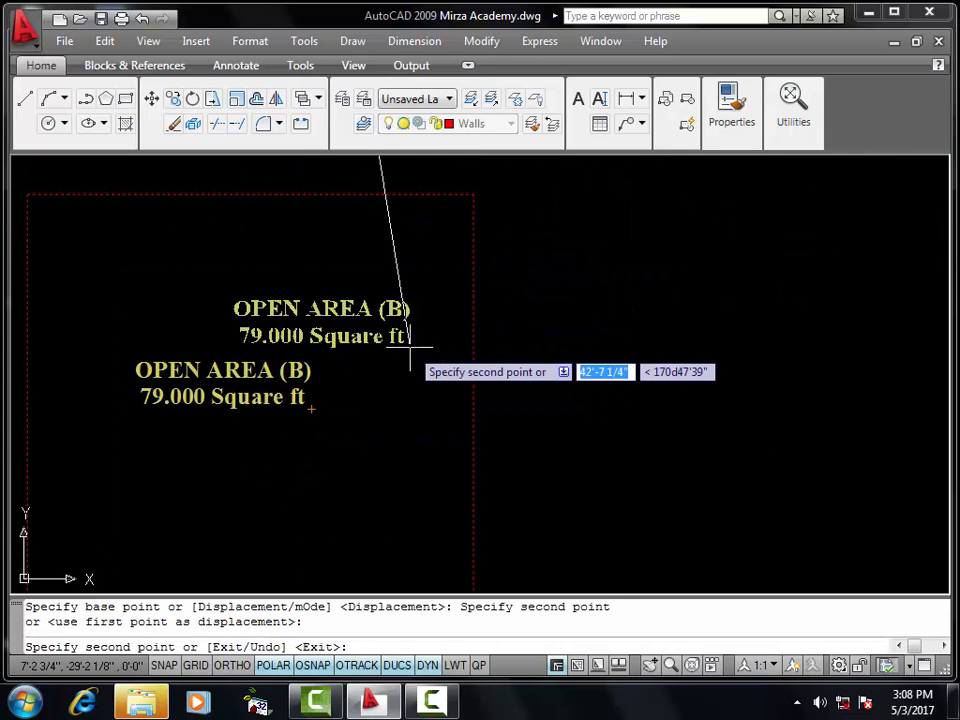
key(Escape)
- Open the copied label for editing and remove the "(B)" suffix from its first line
scroll(320, 360, down, 2)
scroll(391, 311, up, 3)
double_click(391, 311)
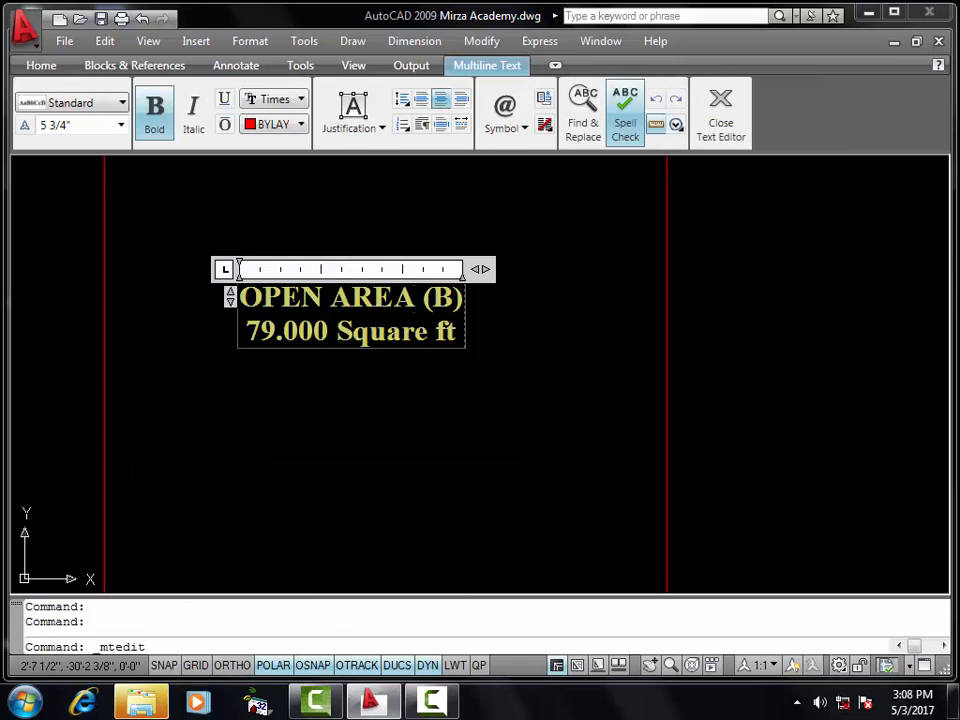
drag(240, 297, 414, 297)
drag(298, 282, 302, 291)
drag(462, 297, 436, 298)
click(437, 298)
double_click(446, 297)
key(Delete)
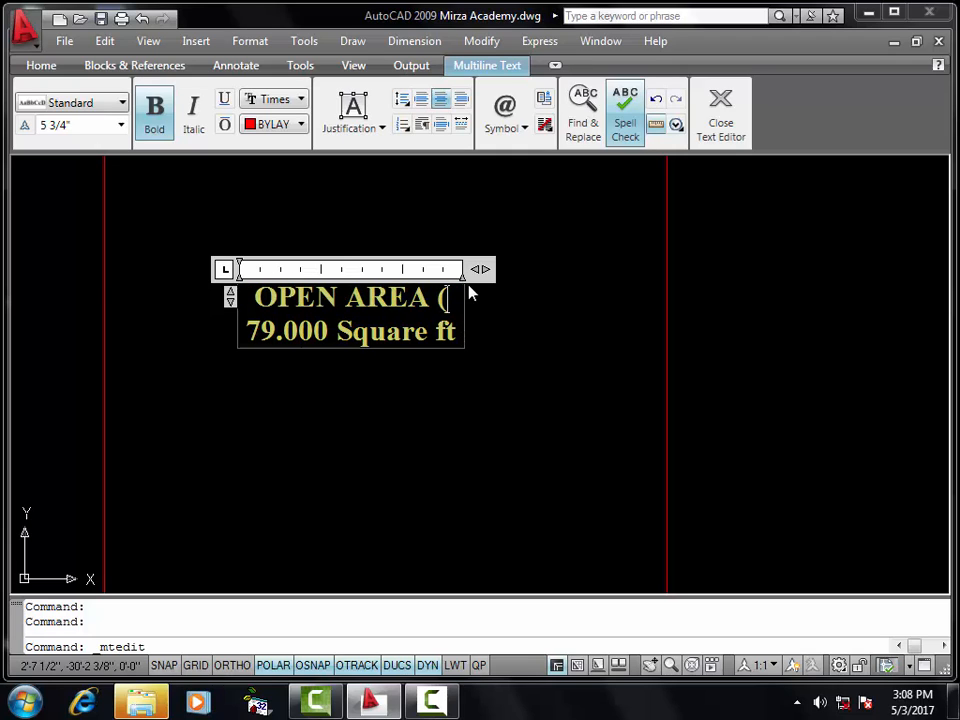
key(BackSpace)
- Change the label's first line to "COVERED AREA" and widen the text frame to fit it on one line
key(Right)
key(BackSpace)
key(BackSpace)
key(BackSpace)
key(BackSpace)
text(COVER)
text(ED)
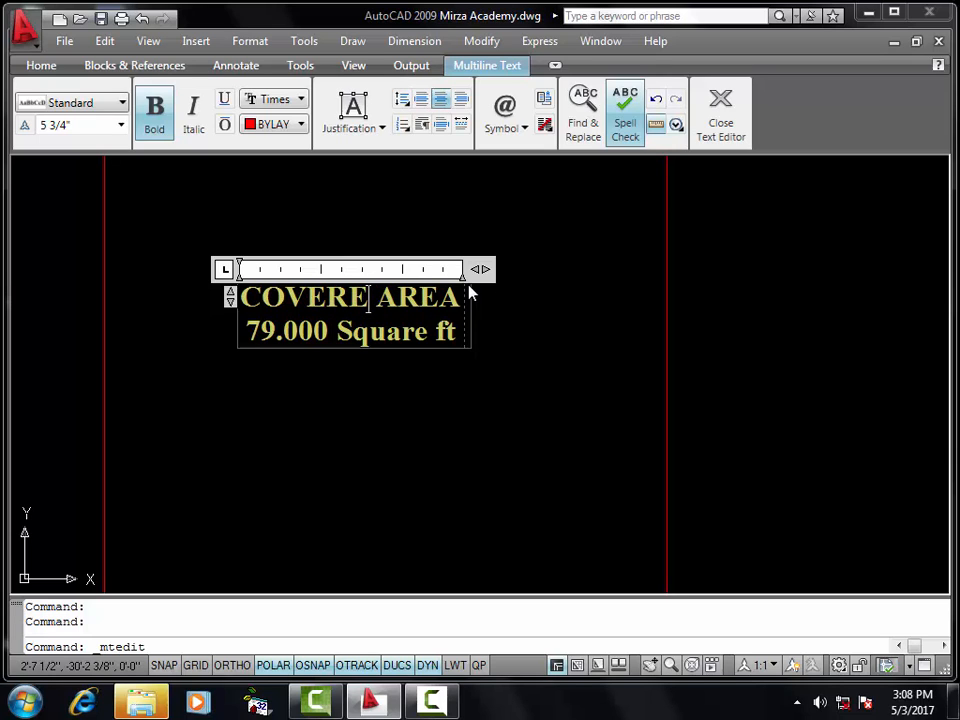
drag(479, 267, 514, 268)
- Replace the label's second line with the copied area, written as "165.625 Square ft", and finish editing the text
drag(470, 331, 260, 331)
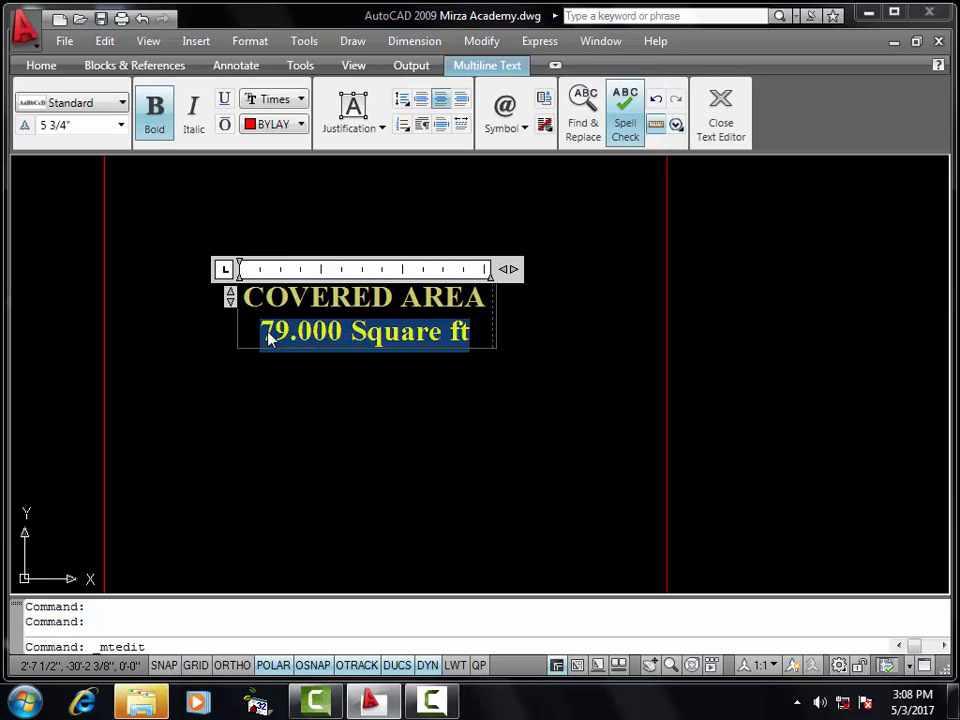
key(ctrl+v)
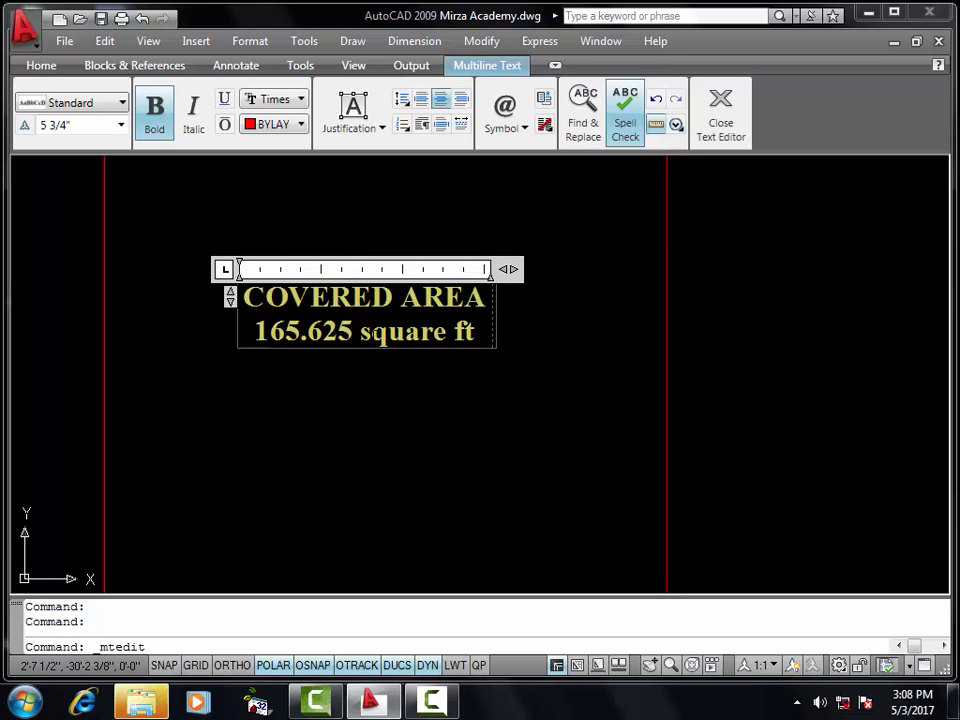
click(373, 333)
key(BackSpace)
text(S)
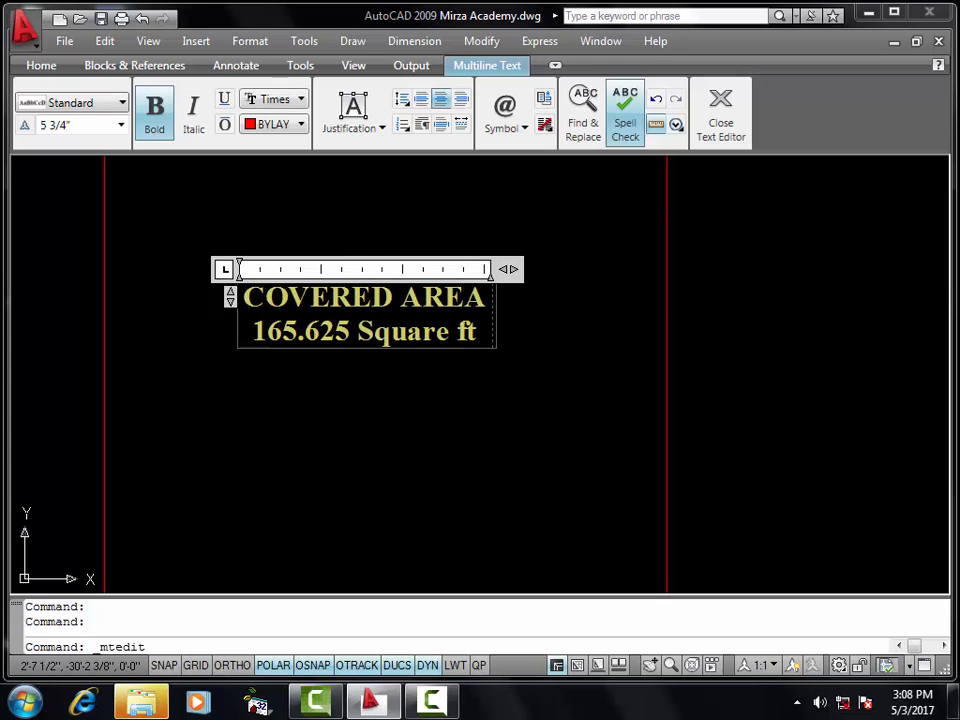
key(ctrl+Return)
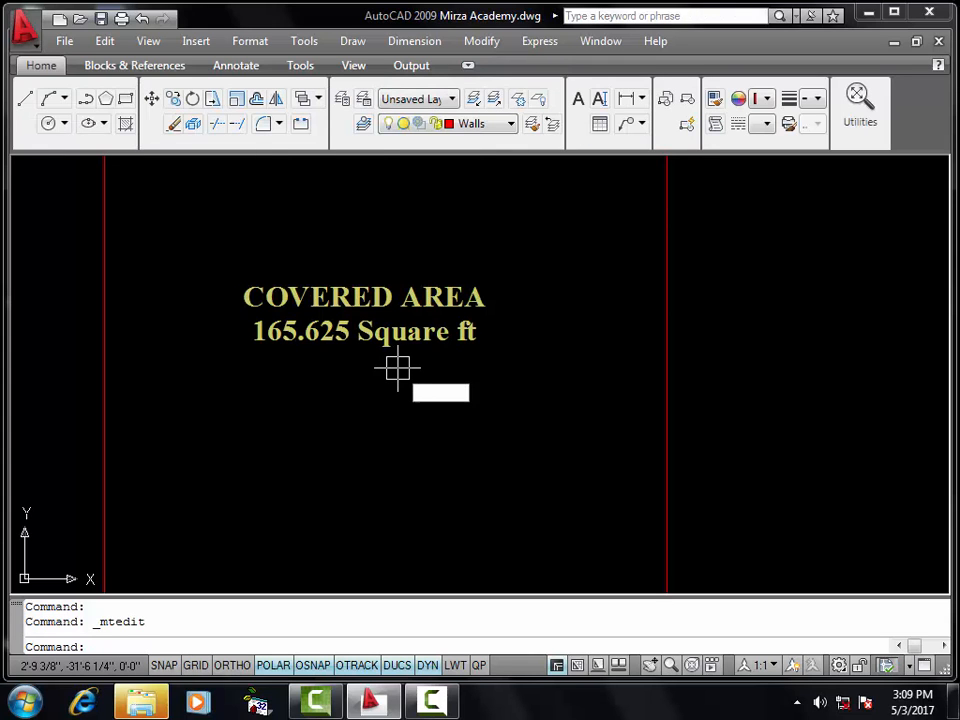
- Hatch the rectangle's interior around the label with the ANSI31 pattern at a 90-degree angle and scale 80
text(H)
key(Return)
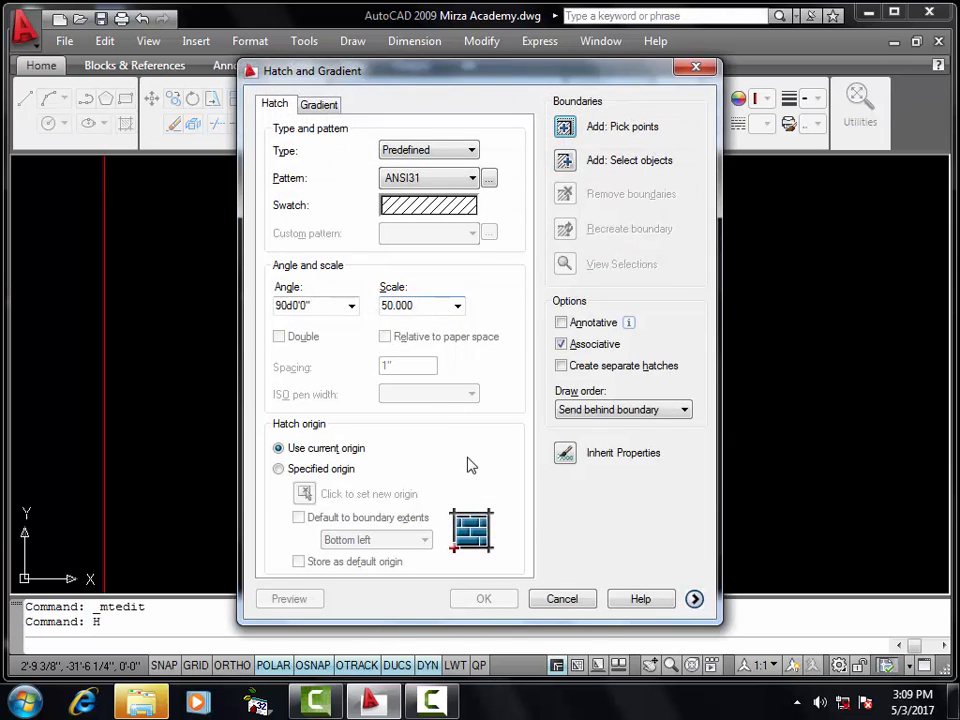
click(431, 305)
text(10)
click(566, 127)
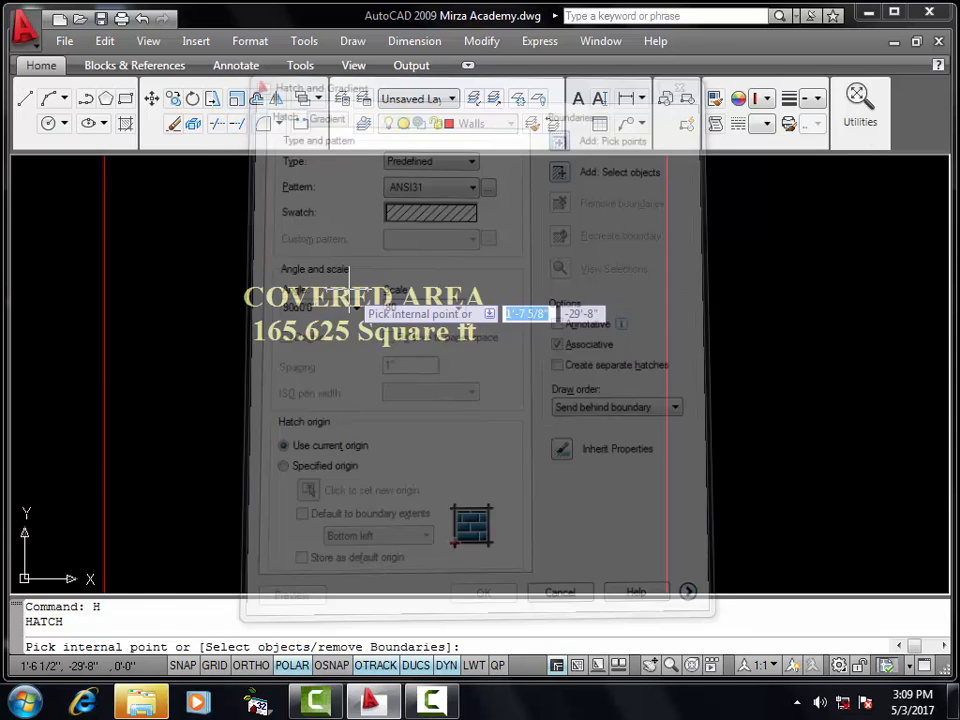
click(316, 241)
scroll(316, 241, down, 2)
key(Return)
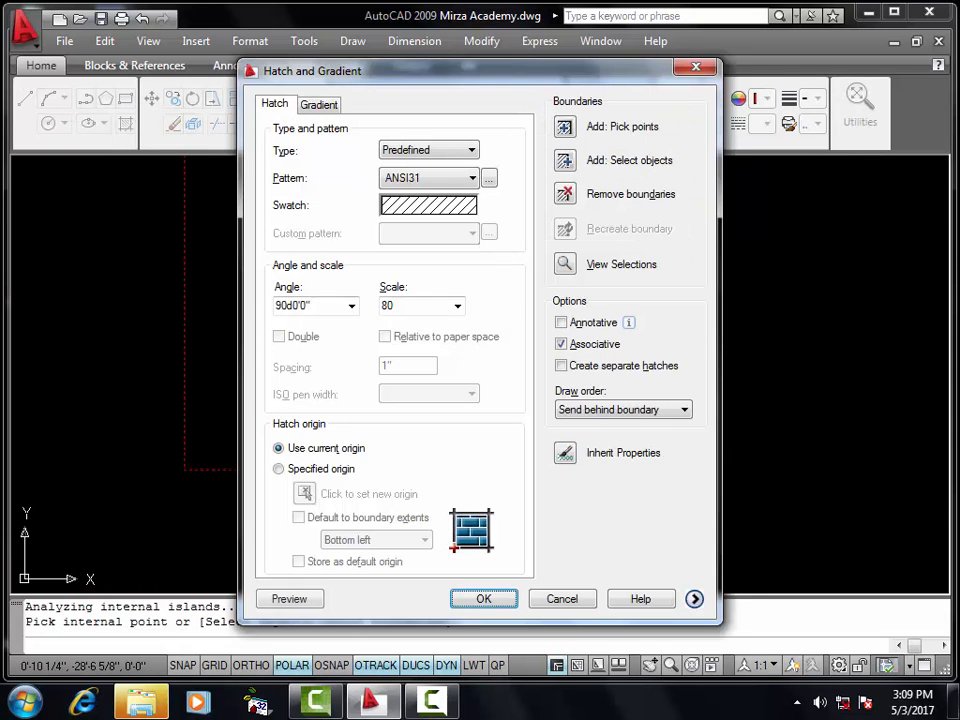
click(486, 597)
- Move the rectangle's new hatch to a layer with white colour, matching the hatching of the area plan above
scroll(394, 376, down, 4)
middle_drag(394, 376, 394, 399)
click(394, 399)
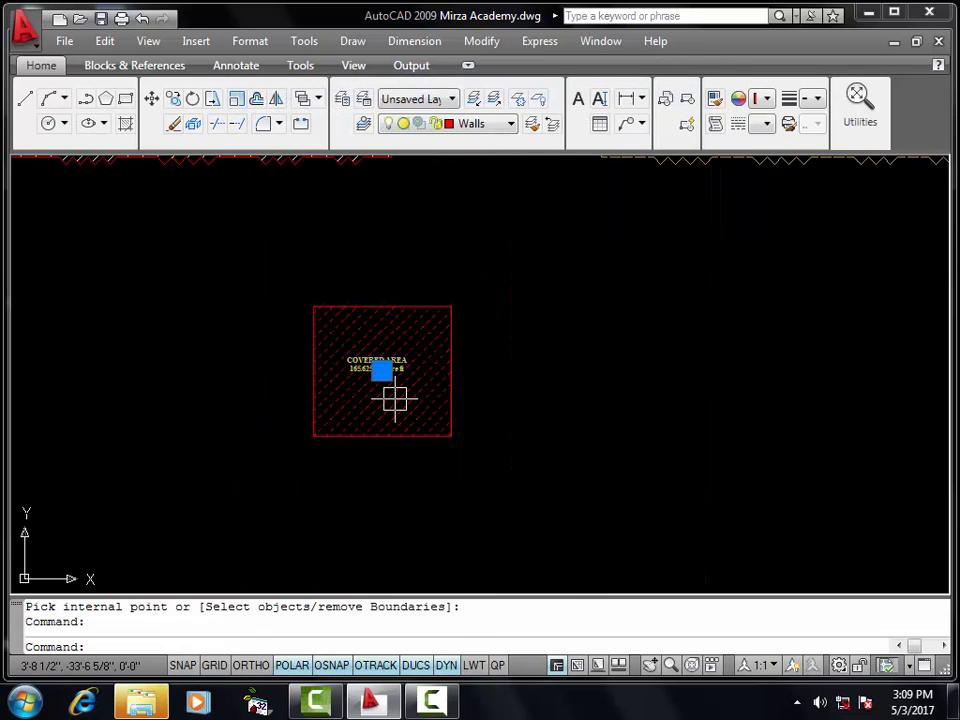
click(416, 100)
click(413, 104)
click(467, 133)
click(462, 141)
key(Escape)
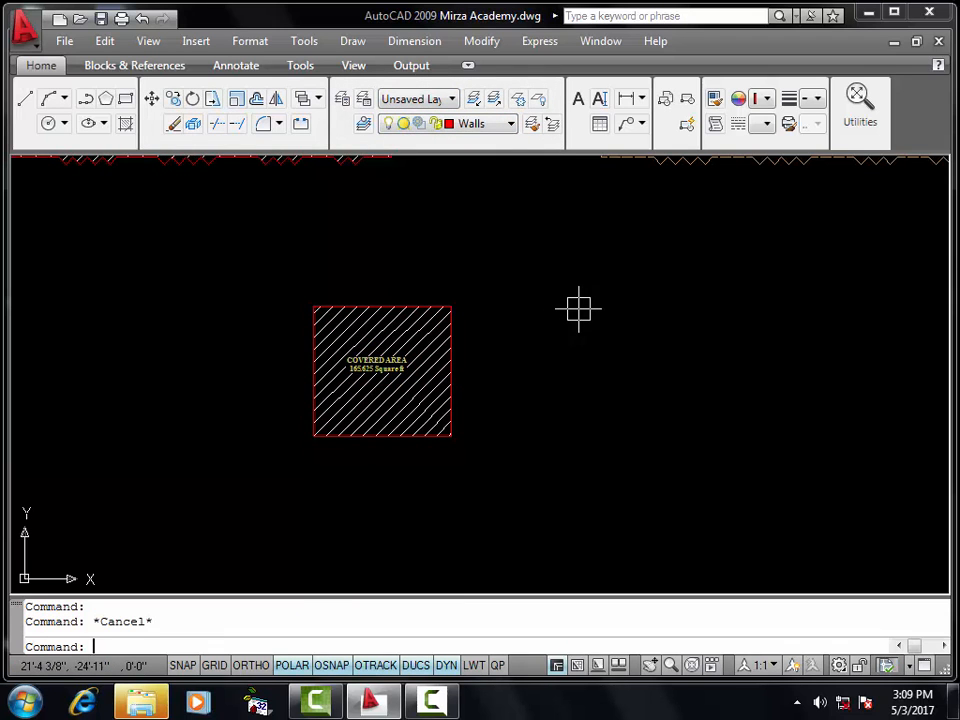
- Erase the stray unhatched copy of the rectangle below the labelled staircase room area
scroll(589, 305, down, 5)
mouse_move(589, 305)
middle_down()
mouse_move(581, 323)
mouse_move(556, 267)
middle_up()
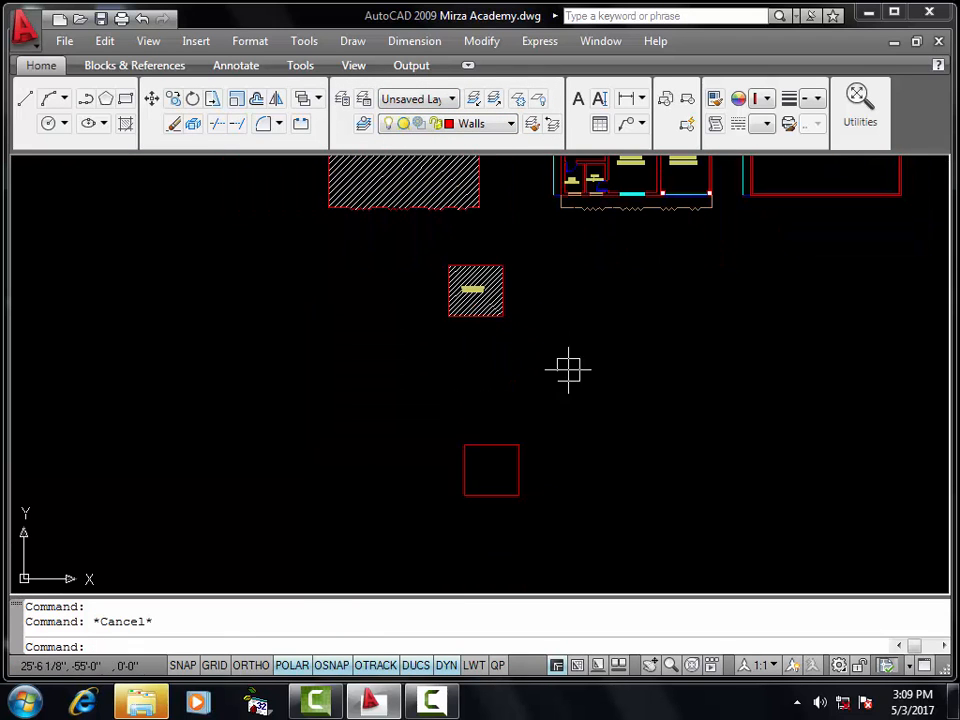
click(568, 369)
click(405, 553)
text(E)
key(Return)
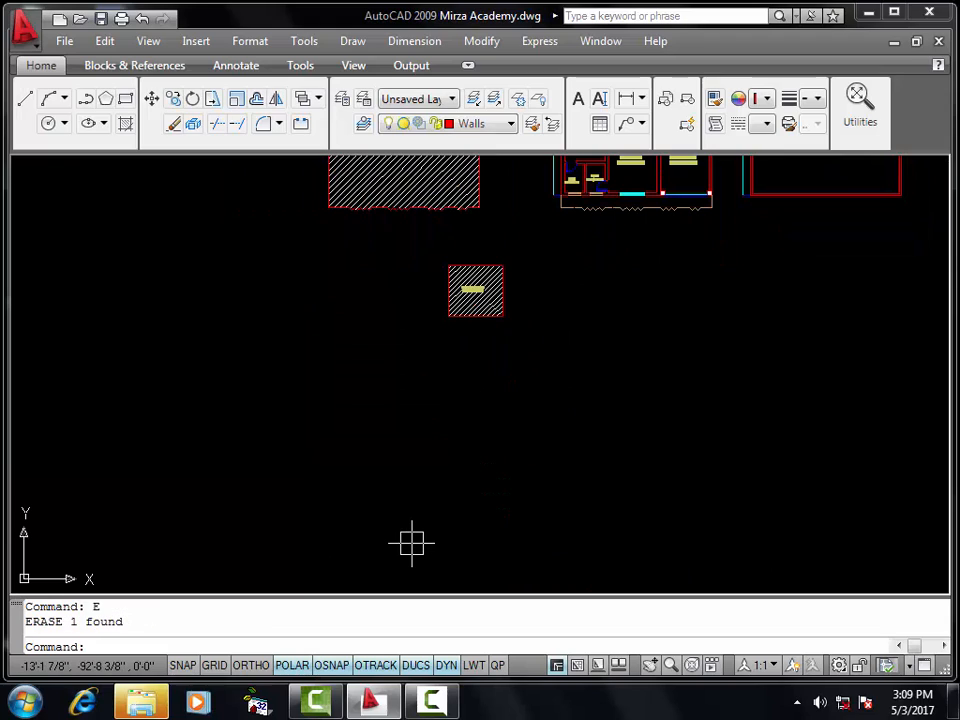
- Check the labelled and hatched covered area plan and save the drawing
scroll(448, 399, up, 3)
scroll(432, 432, up, 3)
mouse_move(435, 429)
middle_down()
mouse_move(531, 467)
mouse_move(525, 561)
middle_up()
middle_drag(523, 461, 547, 565)
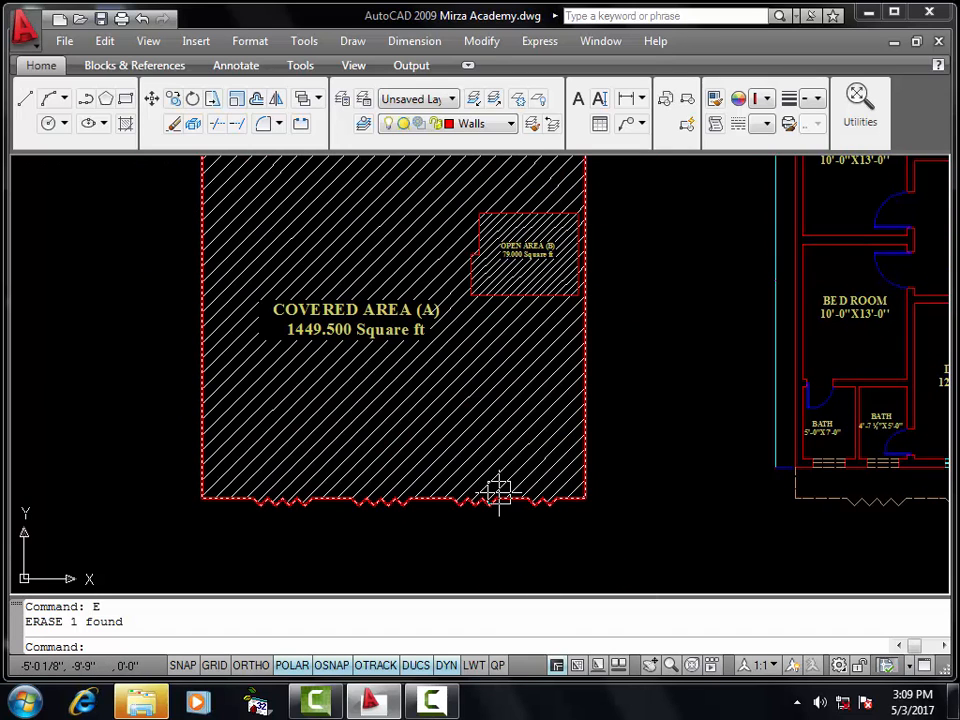
mouse_move(498, 490)
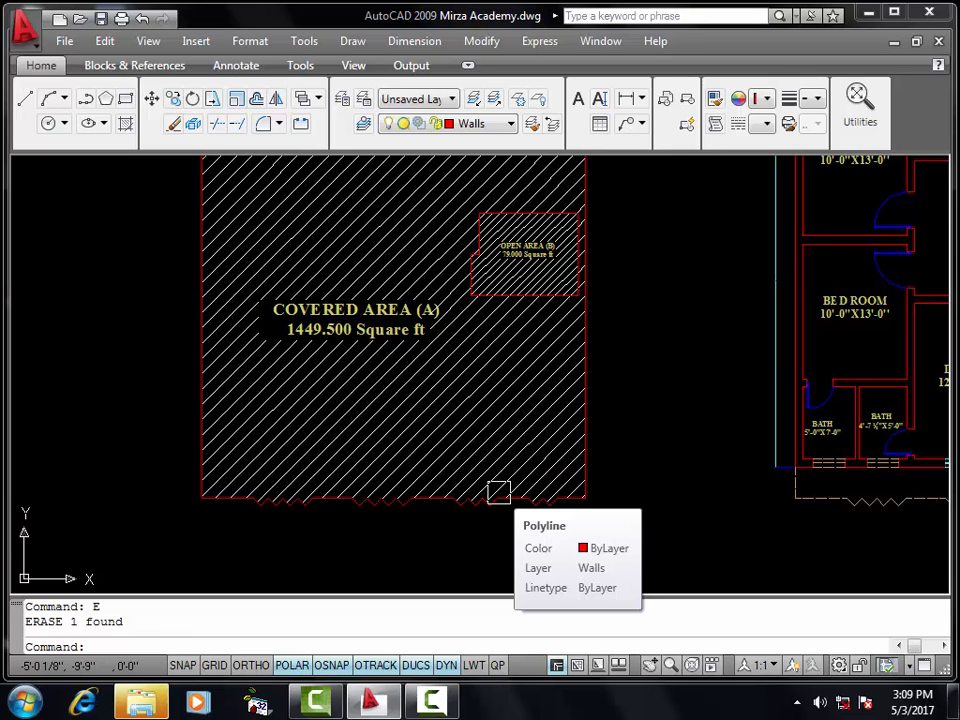
key(ctrl+s)
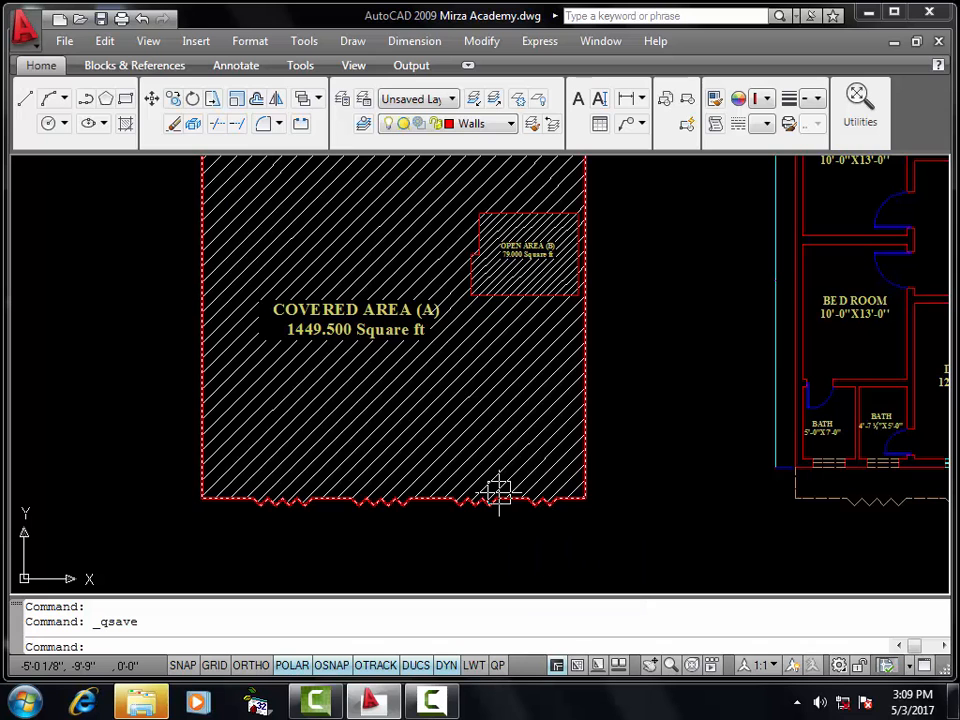
scroll(510, 467, down, 4)
middle_drag(585, 476, 409, 467)
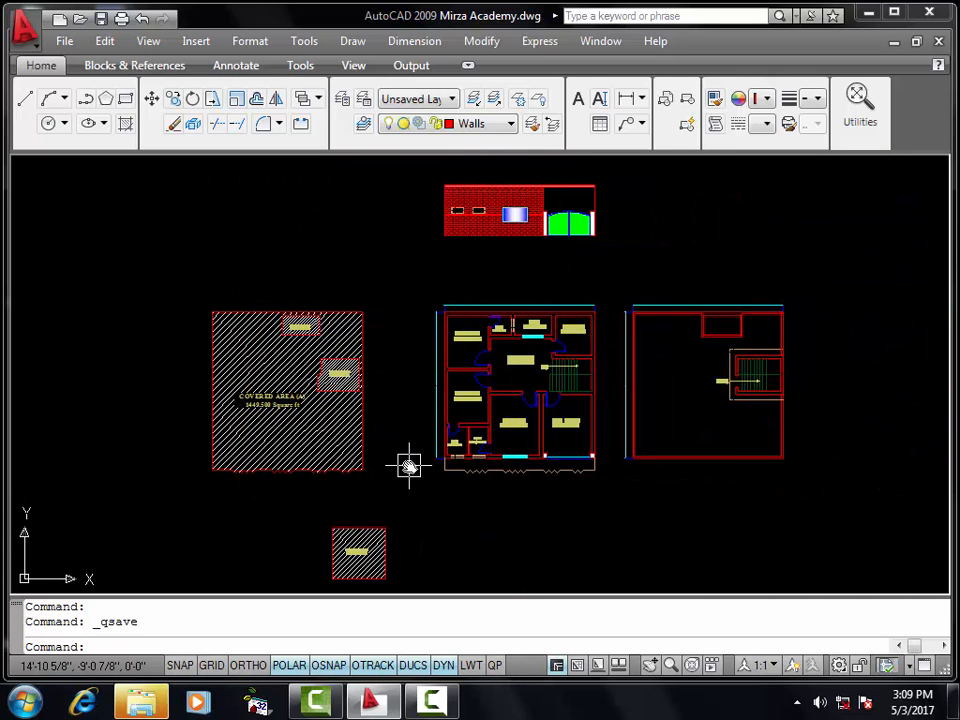